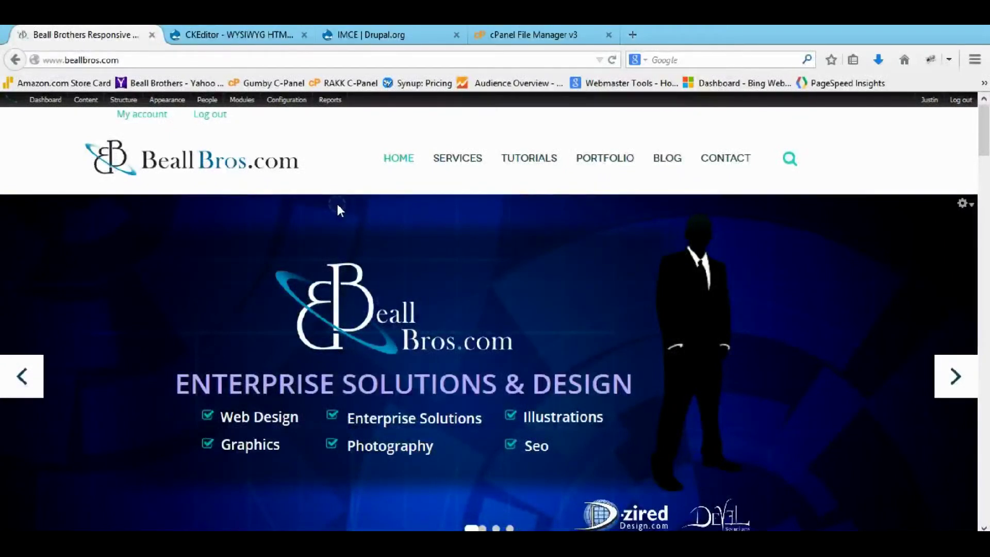
Scroll the homepage down to the Save On Costs section.
{"action": "scroll", "coordinate": [338, 209], "scroll_direction": "down", "scroll_amount": 5}
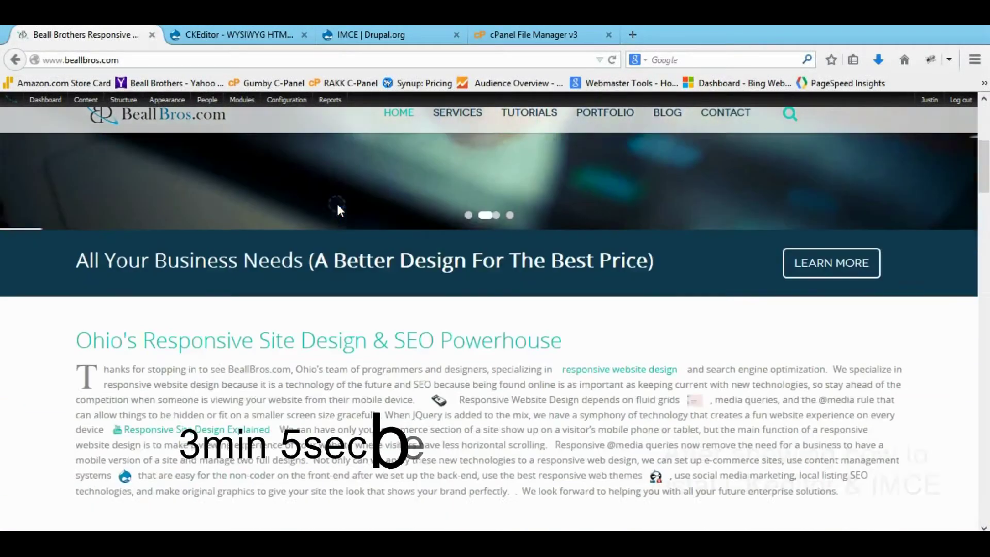
{"action": "scroll", "coordinate": [337, 209], "scroll_direction": "down", "scroll_amount": 5}
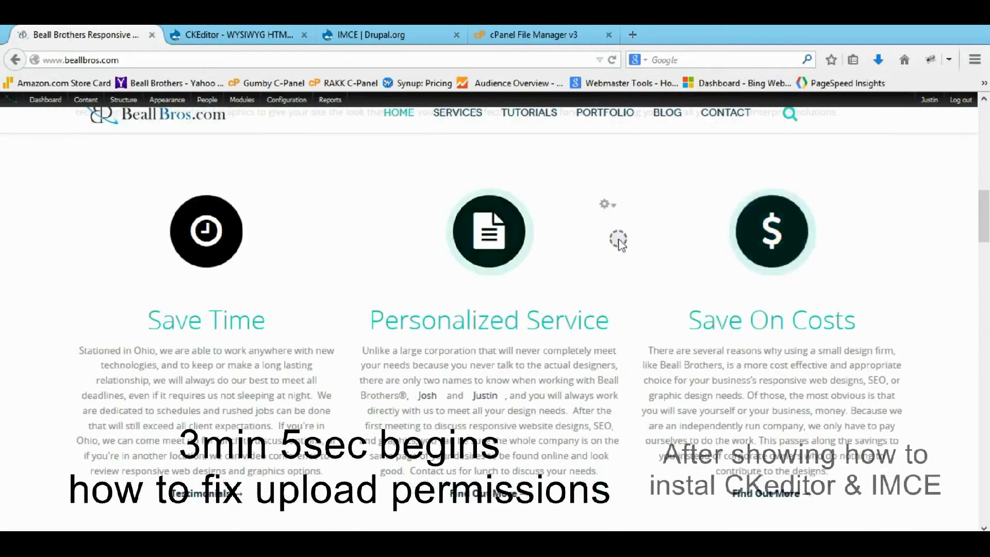
Open the Save On Costs block's configuration form.
{"action": "left_click", "coordinate": [890, 204]}
{"action": "left_click", "coordinate": [883, 226]}
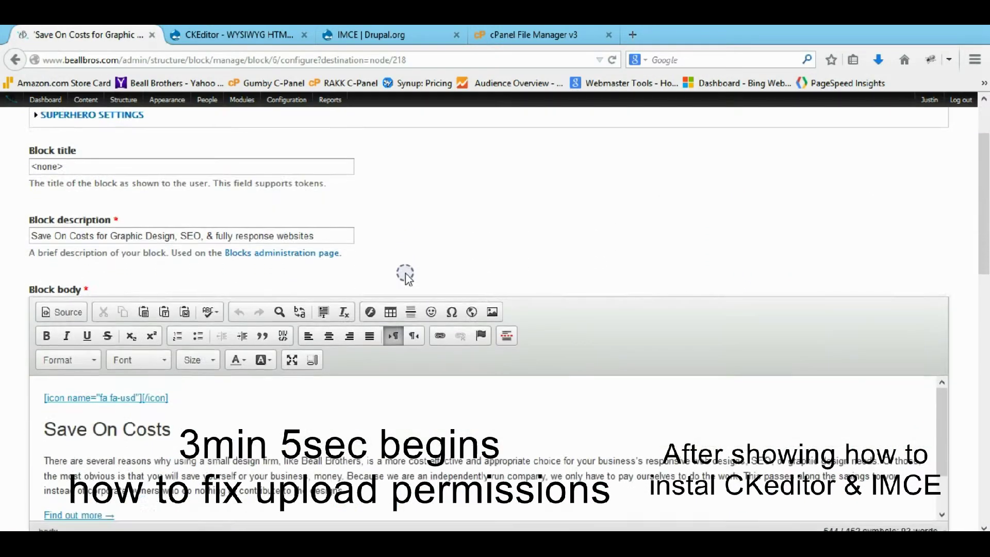
{"action": "scroll", "coordinate": [405, 273], "scroll_direction": "down", "scroll_amount": 3}
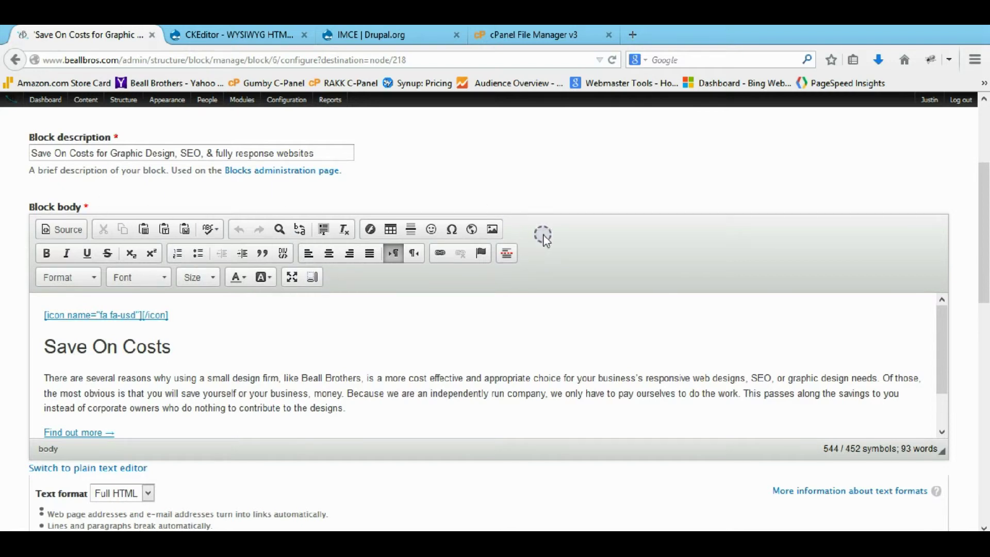
Try browsing the server for a block body image, get 403 Access Denied, and close that window.
{"action": "left_click", "coordinate": [374, 349]}
{"action": "left_click", "coordinate": [492, 229]}
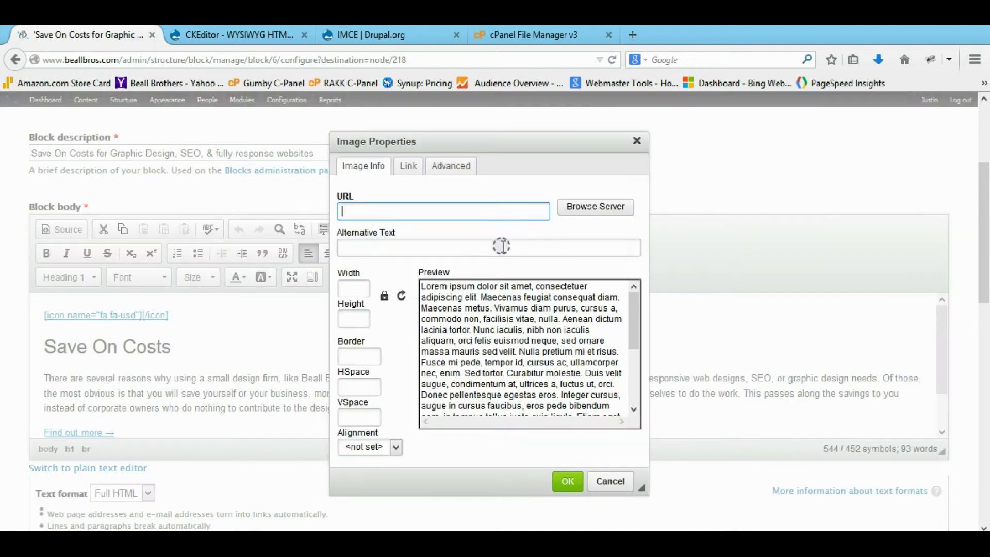
{"action": "left_click", "coordinate": [576, 211]}
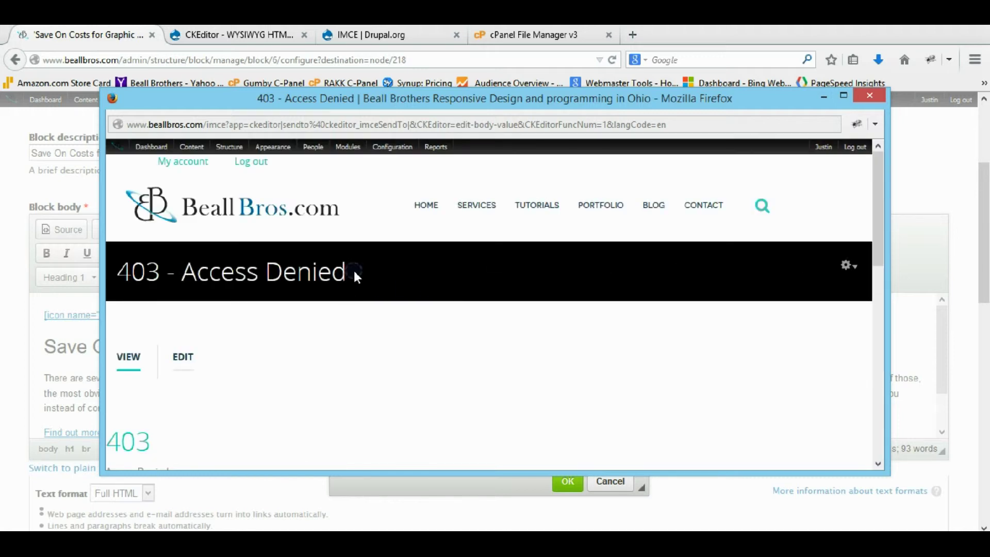
{"action": "left_click_drag", "start_coordinate": [355, 276], "coordinate": [123, 273]}
{"action": "left_click", "coordinate": [388, 292]}
{"action": "left_click", "coordinate": [871, 96]}
Cancel the image properties dialog without inserting an image and switch to the CKEditor project page.
{"action": "left_click", "coordinate": [635, 143]}
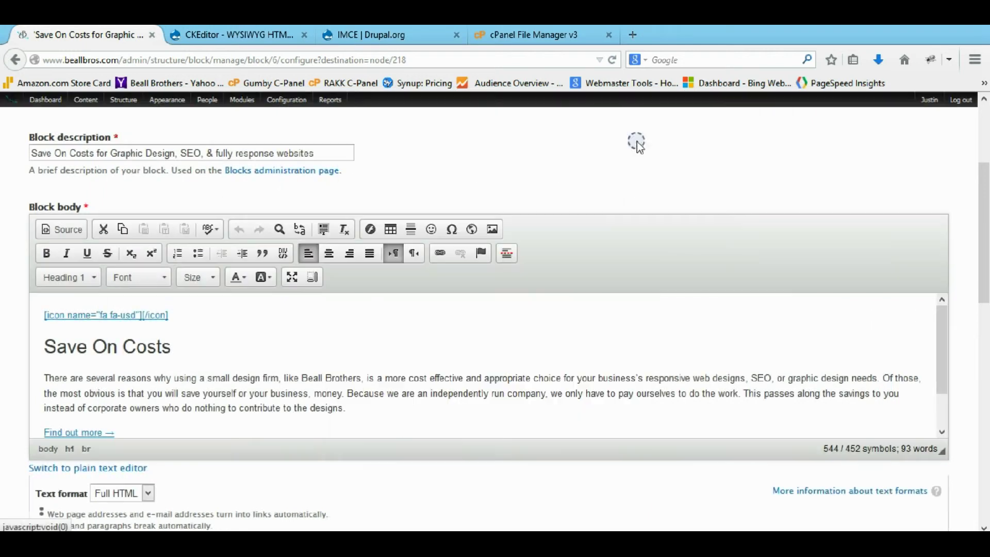
{"action": "left_click", "coordinate": [250, 39]}
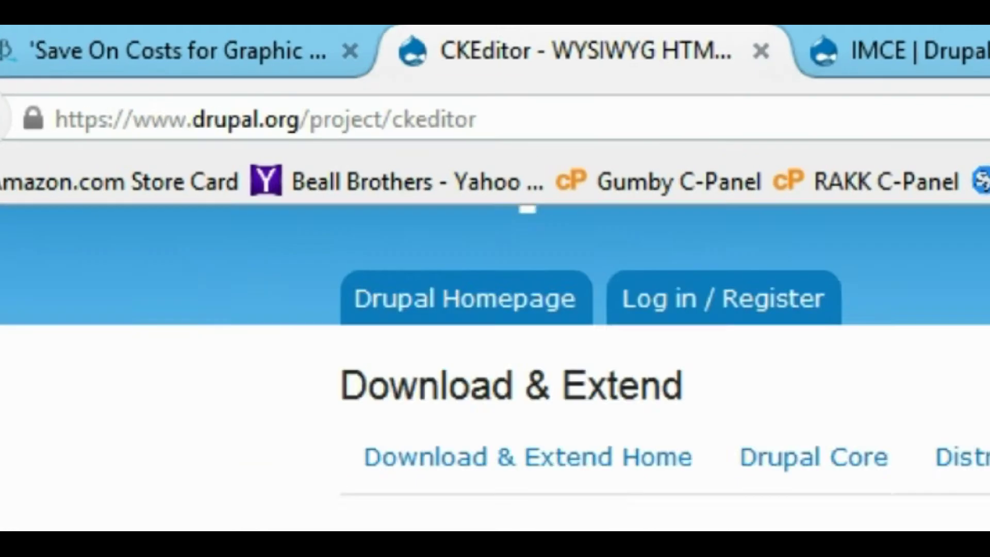
{"action": "scroll", "coordinate": [523, 309], "scroll_direction": "down", "scroll_amount": 10}
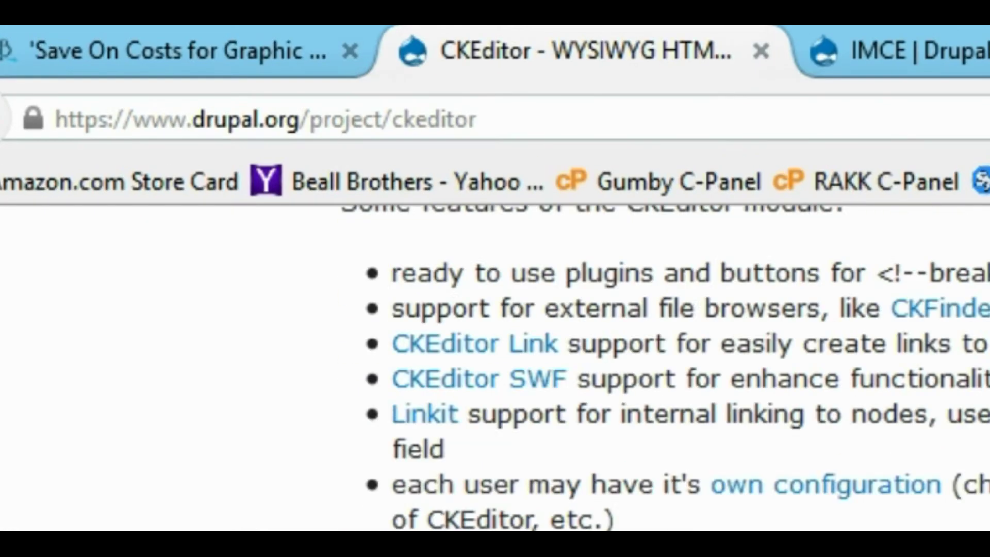
{"action": "scroll", "coordinate": [312, 258], "scroll_direction": "up", "scroll_amount": 6}
Look at the CKEditor 7.x-1.16 zip download link's options, then return to the page top.
{"action": "left_click", "coordinate": [552, 111]}
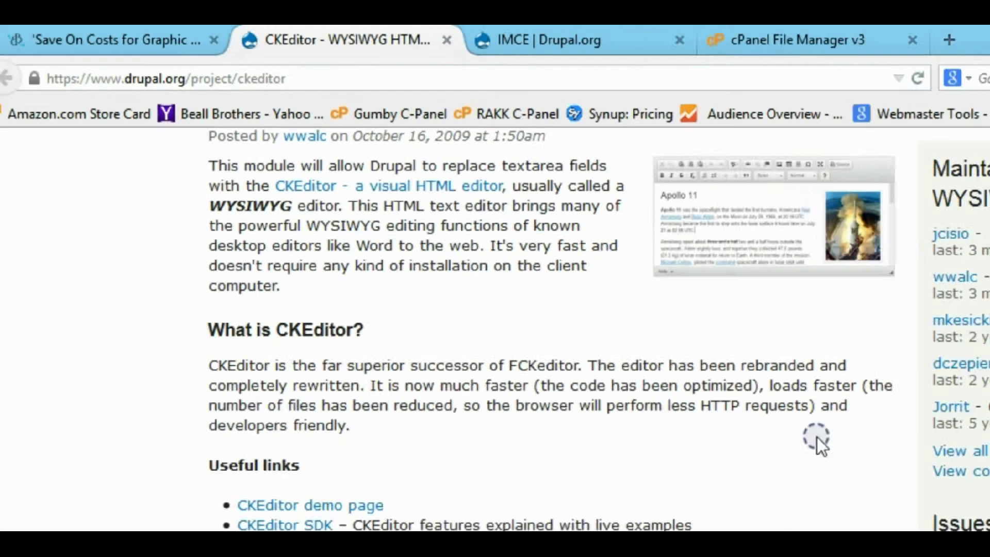
{"action": "scroll", "coordinate": [817, 437], "scroll_direction": "down", "scroll_amount": 20}
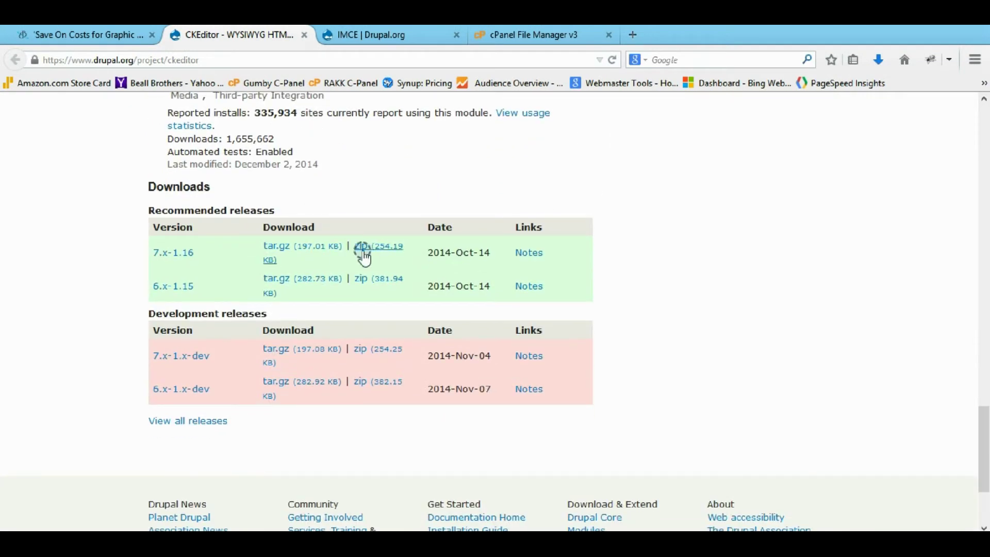
{"action": "right_click", "coordinate": [363, 253]}
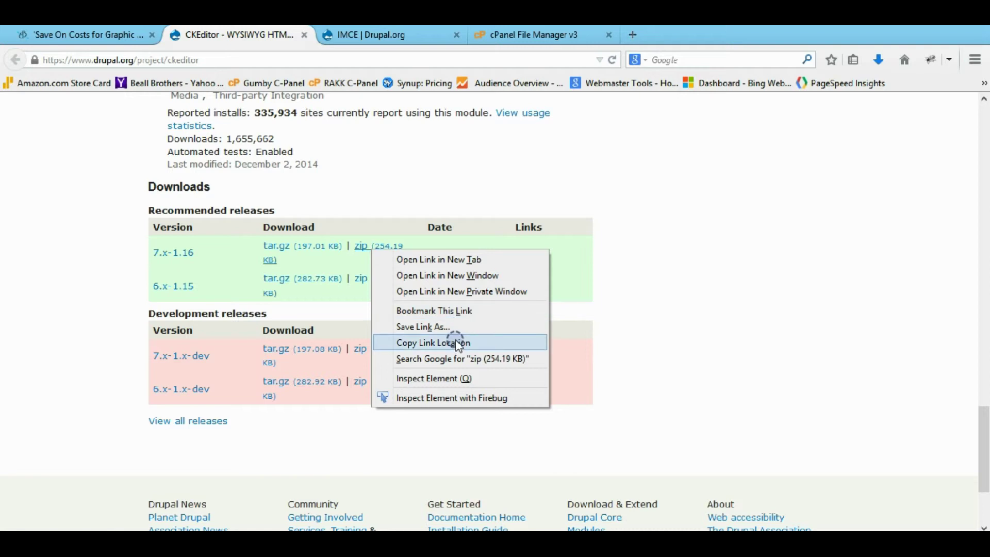
{"action": "left_click", "coordinate": [401, 198]}
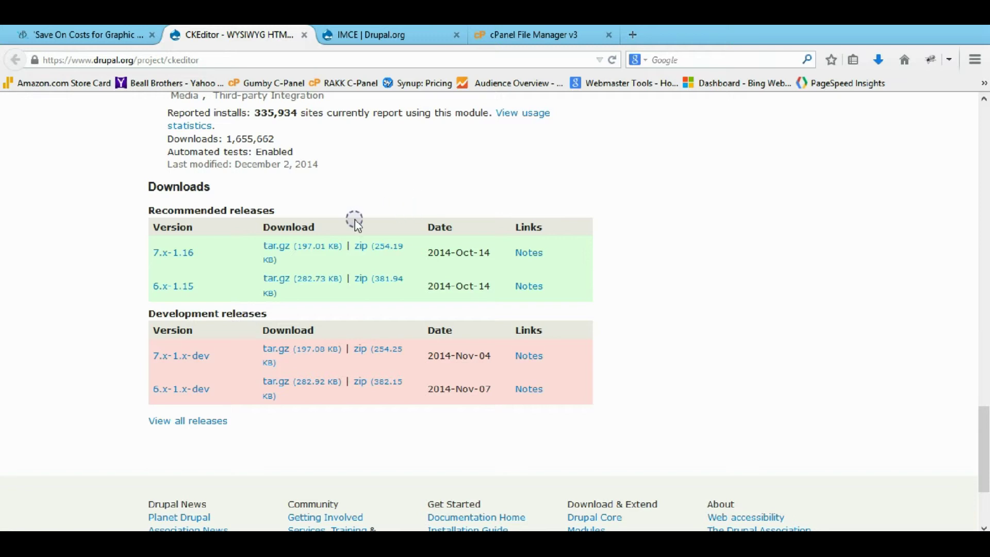
{"action": "scroll", "coordinate": [357, 223], "scroll_direction": "up", "scroll_amount": 15}
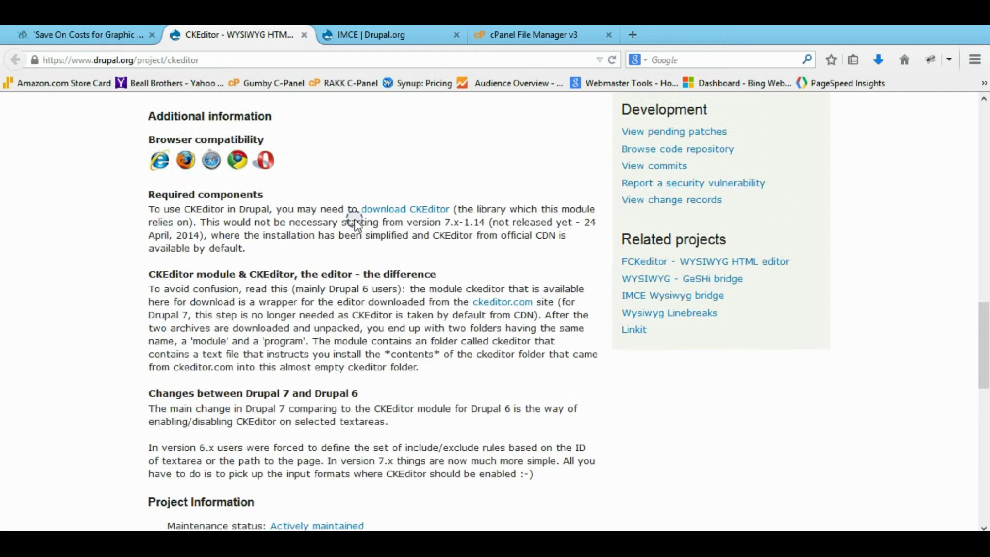
{"action": "scroll", "coordinate": [356, 223], "scroll_direction": "up", "scroll_amount": 1}
Download the CKEditor 4.4.7 Full Package as ckeditor_4.4.7_full.zip and dismiss the thank-you message.
{"action": "left_click", "coordinate": [411, 223]}
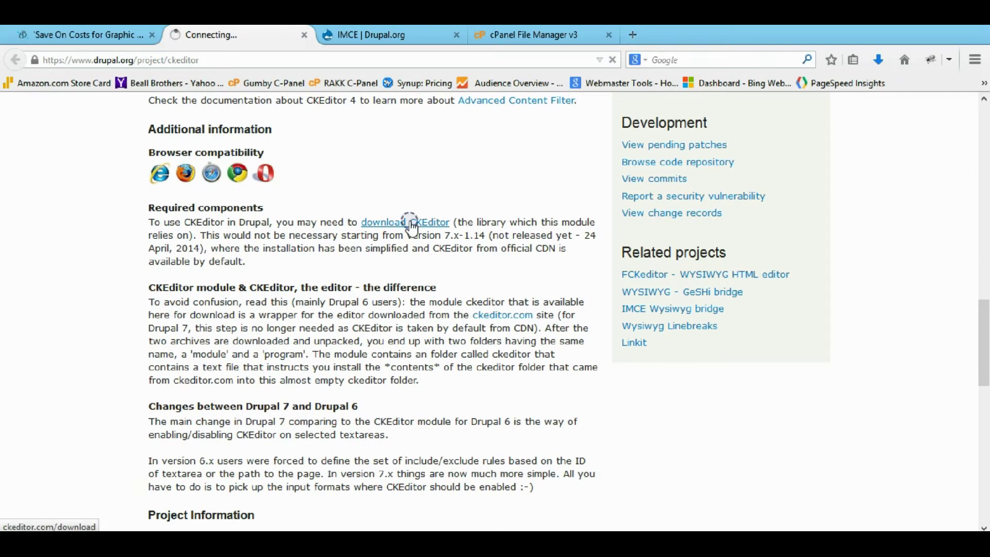
{"action": "scroll", "coordinate": [442, 238], "scroll_direction": "down", "scroll_amount": 2}
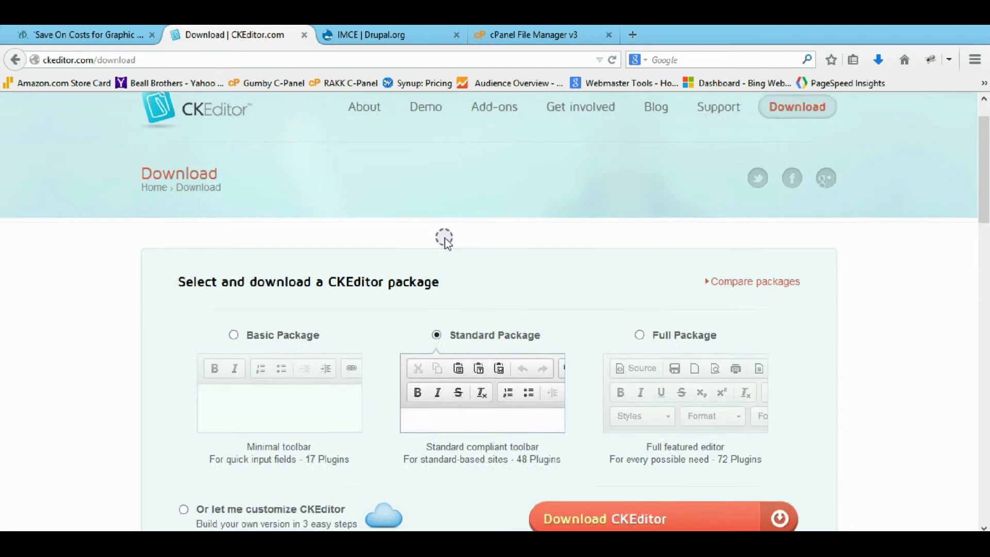
{"action": "left_click", "coordinate": [640, 298]}
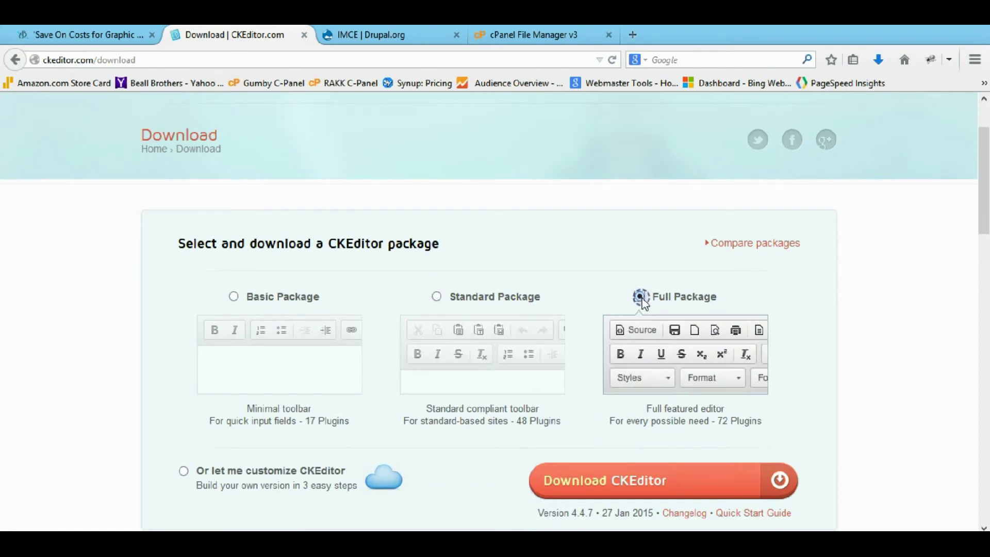
{"action": "left_click", "coordinate": [634, 479]}
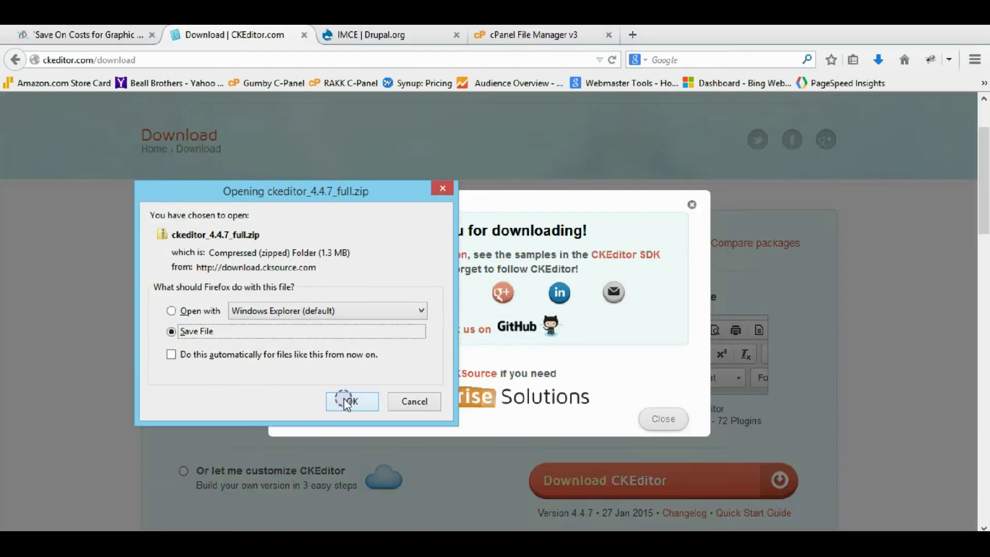
{"action": "left_click", "coordinate": [345, 401]}
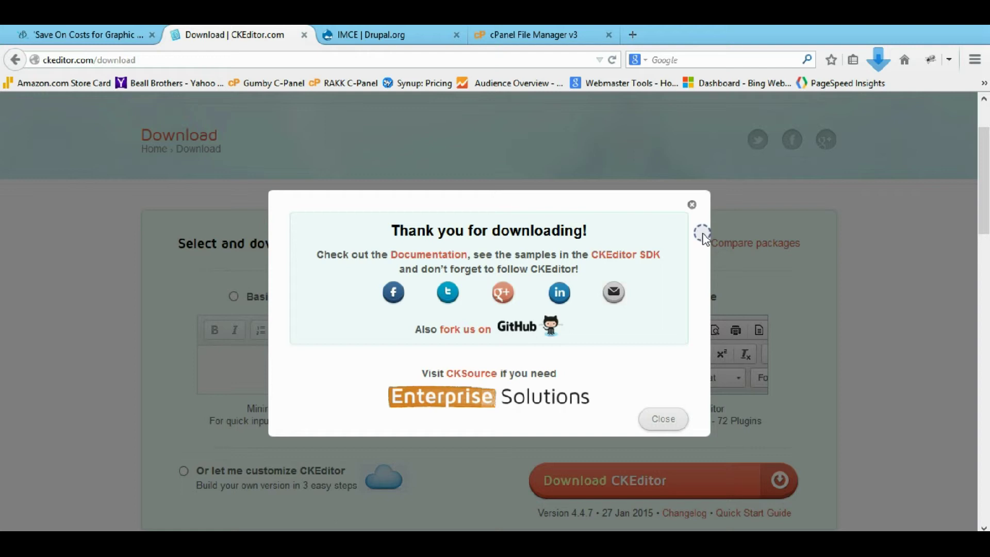
{"action": "left_click", "coordinate": [692, 205]}
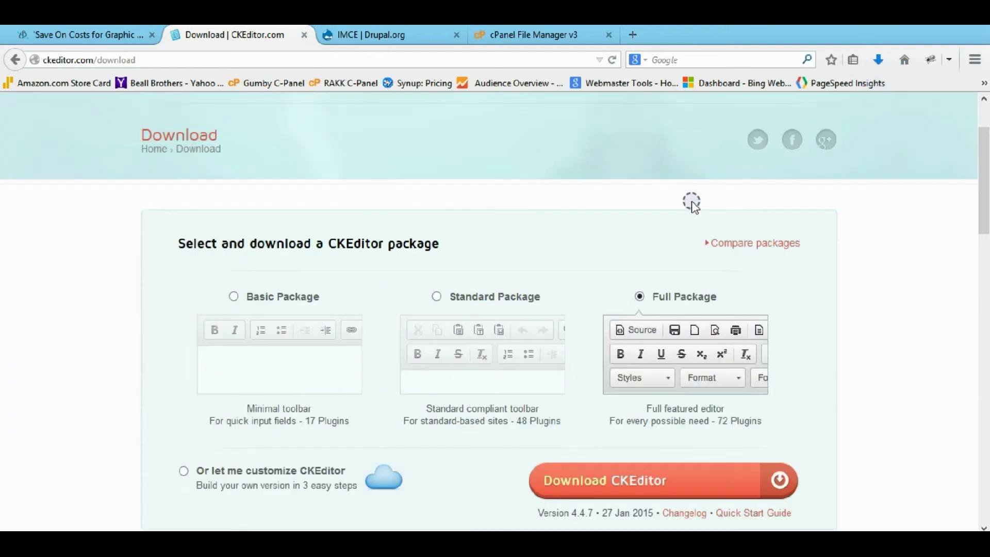
Navigate File Manager to sites/all/modules/ckeditor/ckeditor, which holds only COPY_HERE.txt.
{"action": "left_click", "coordinate": [304, 35]}
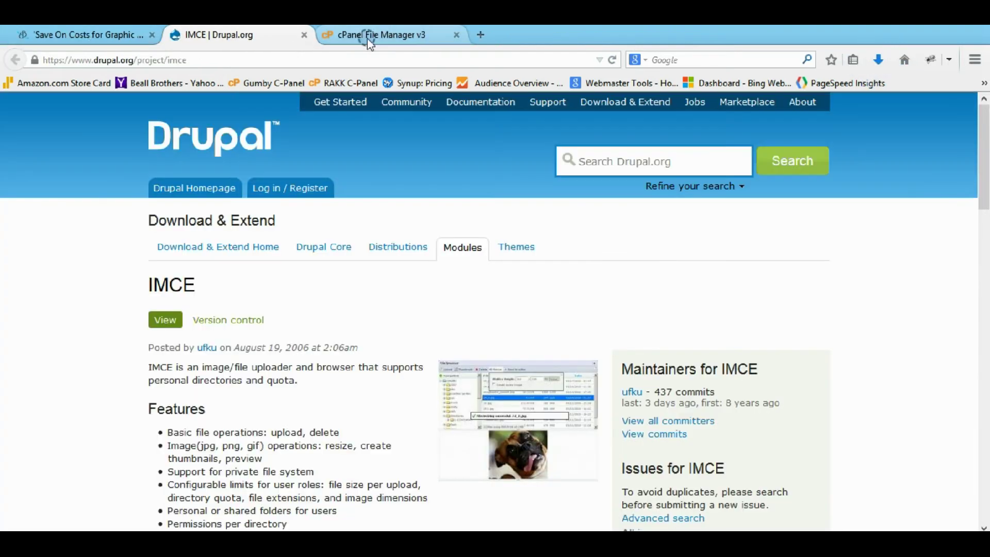
{"action": "left_click", "coordinate": [396, 35]}
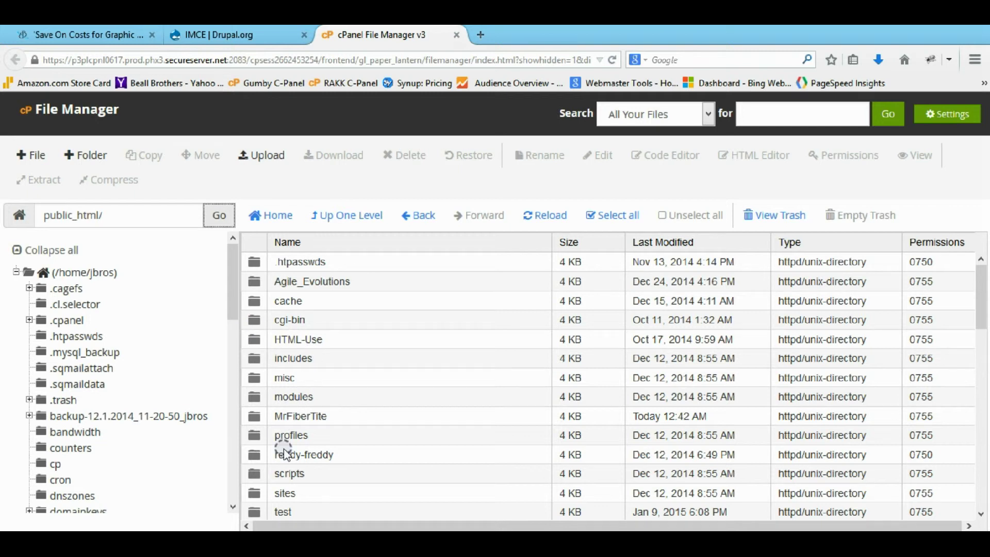
{"action": "double_click", "coordinate": [261, 497]}
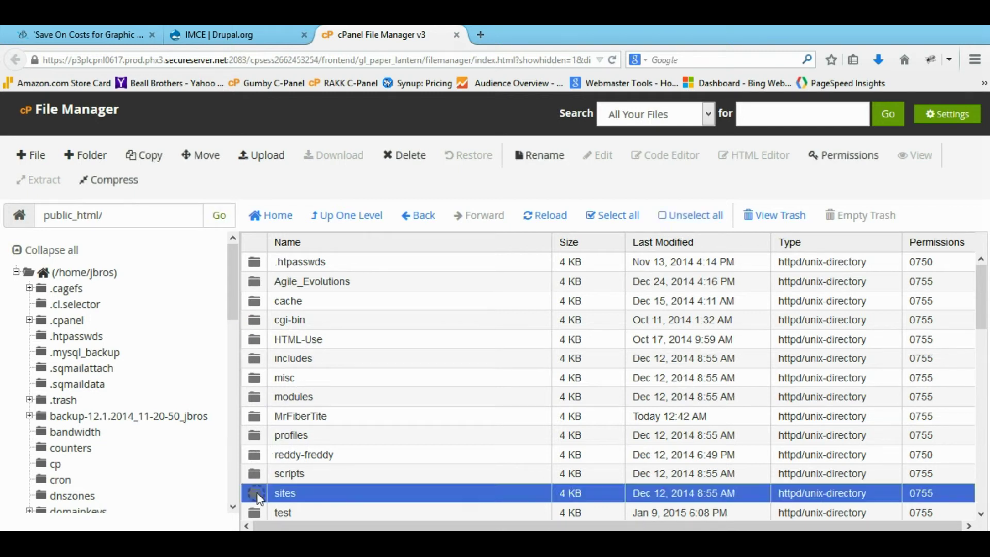
{"action": "double_click", "coordinate": [255, 261]}
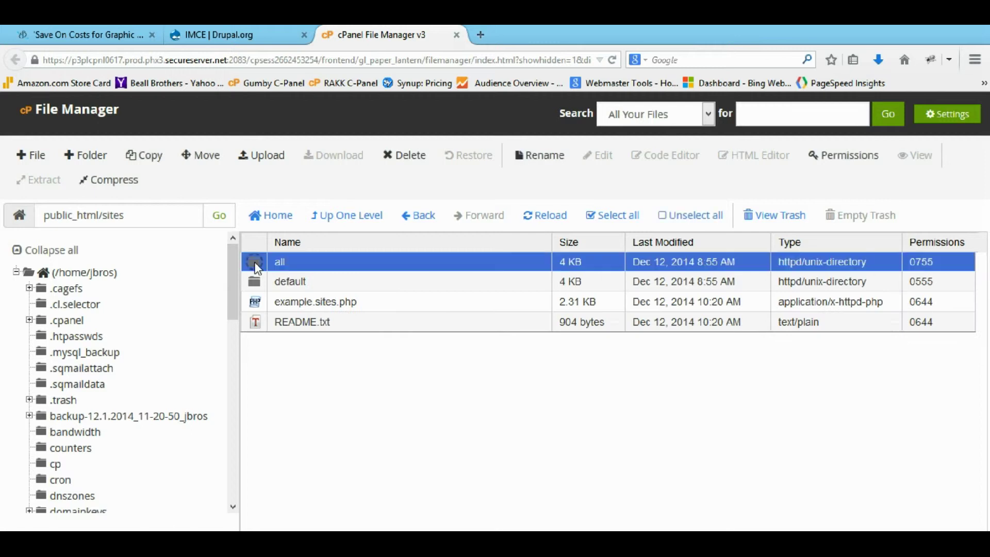
{"action": "double_click", "coordinate": [254, 282]}
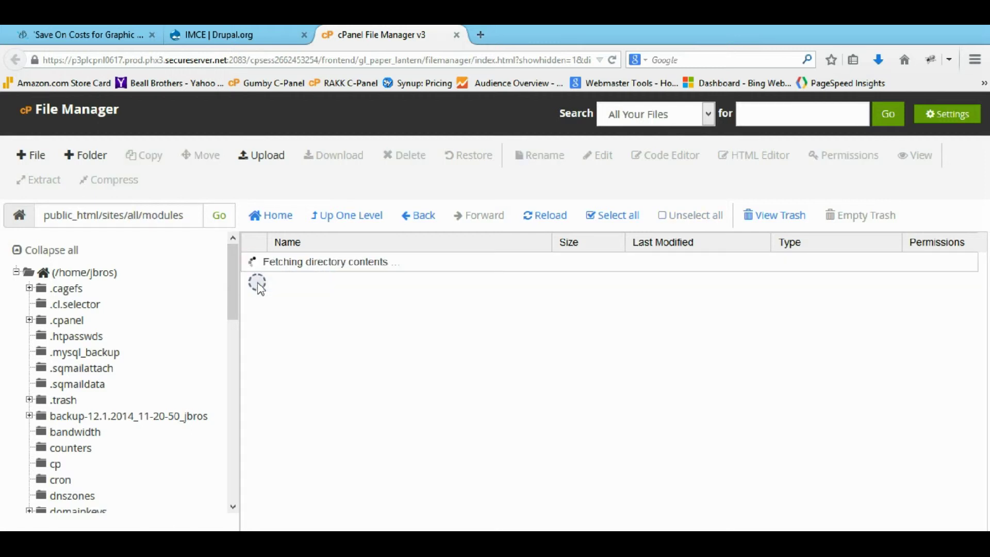
{"action": "left_click", "coordinate": [264, 359]}
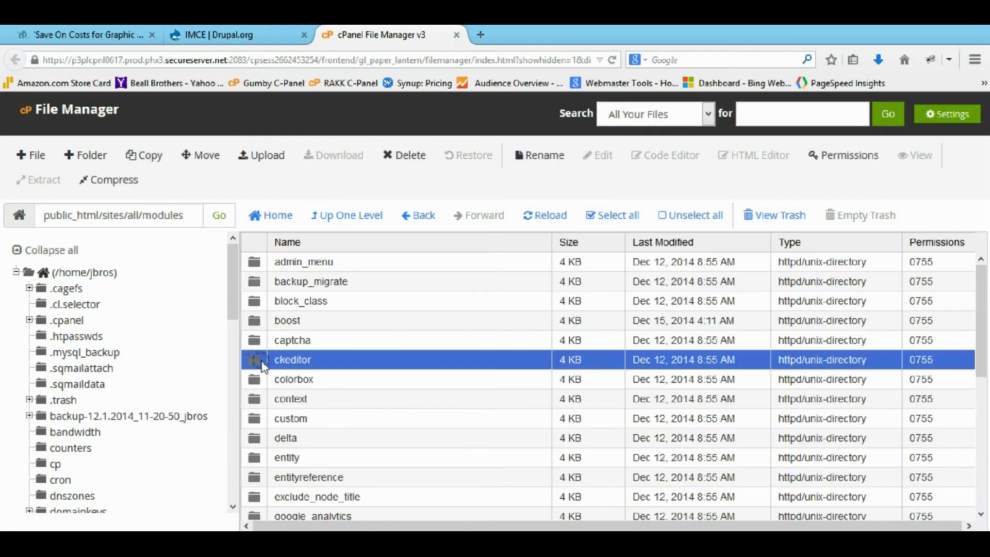
{"action": "double_click", "coordinate": [255, 363]}
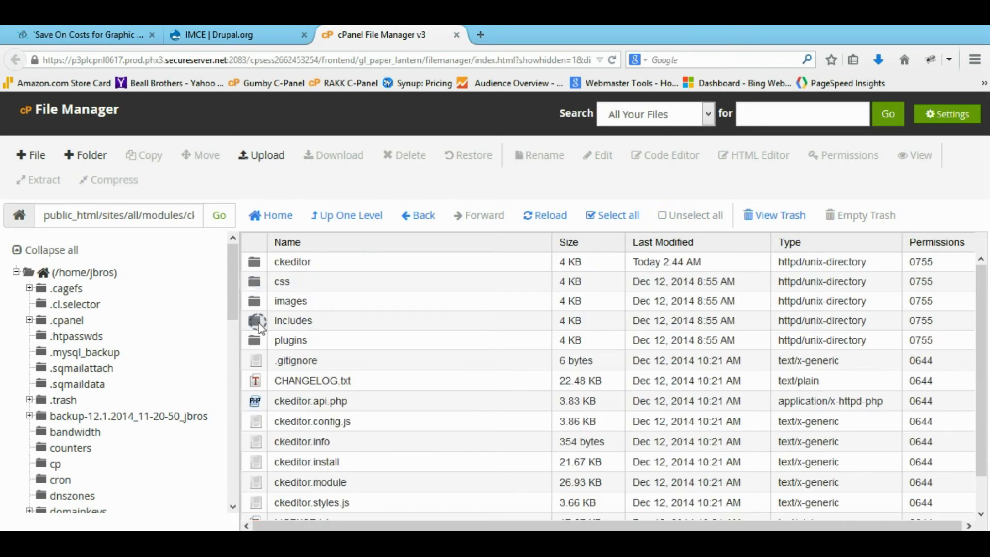
{"action": "double_click", "coordinate": [264, 266]}
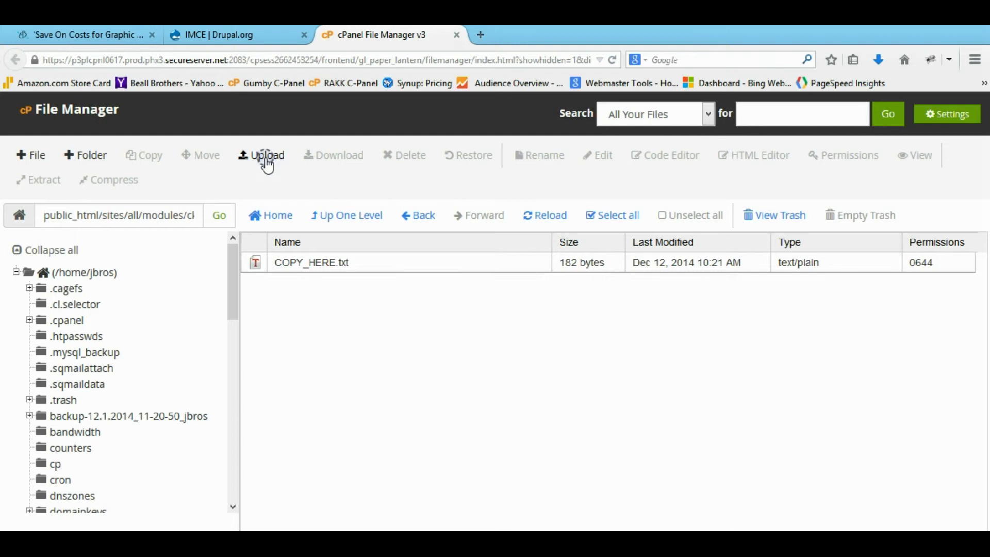
Upload ckeditor_4.4.7_full.zip into the inner ckeditor folder and refresh the listing.
{"action": "left_click", "coordinate": [267, 161]}
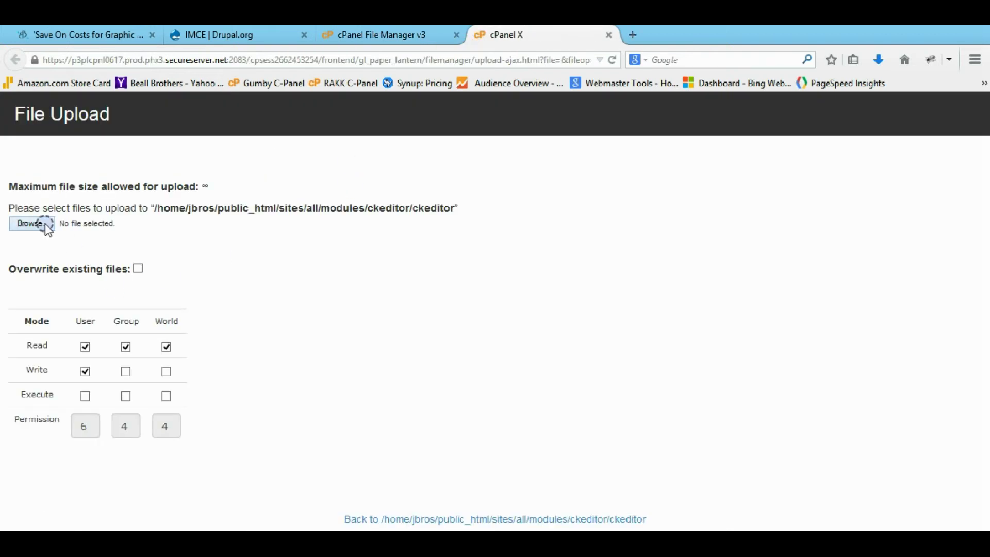
{"action": "left_click", "coordinate": [36, 221]}
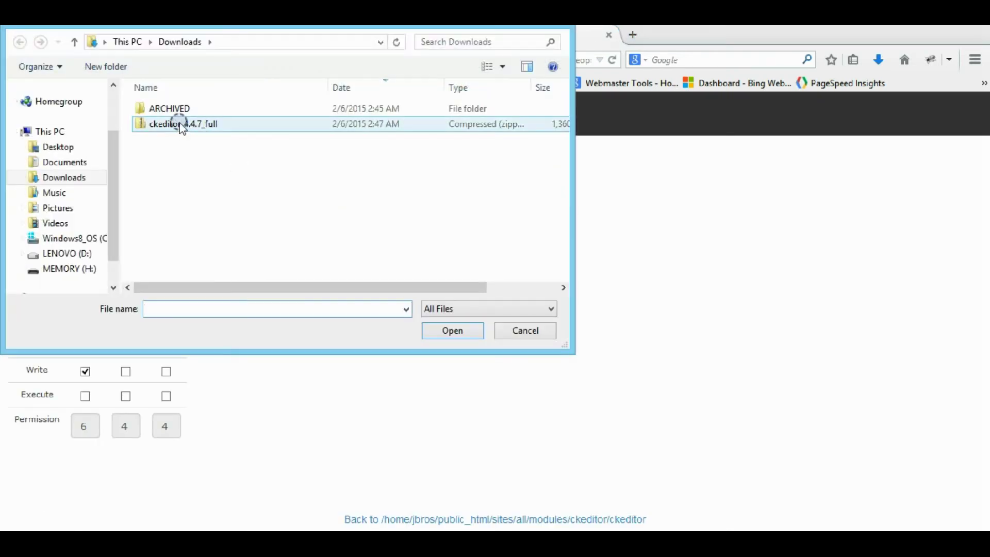
{"action": "double_click", "coordinate": [181, 124]}
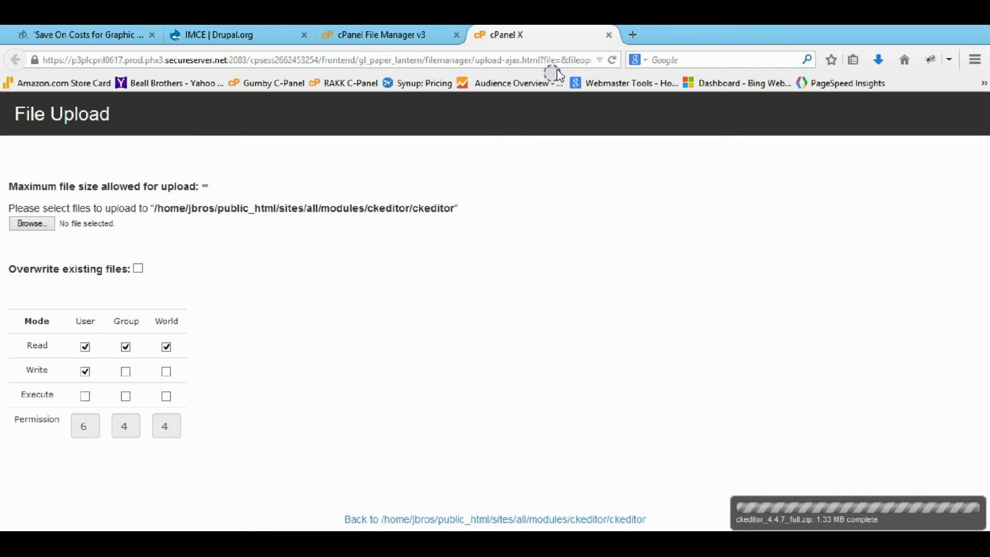
{"action": "left_click", "coordinate": [609, 35]}
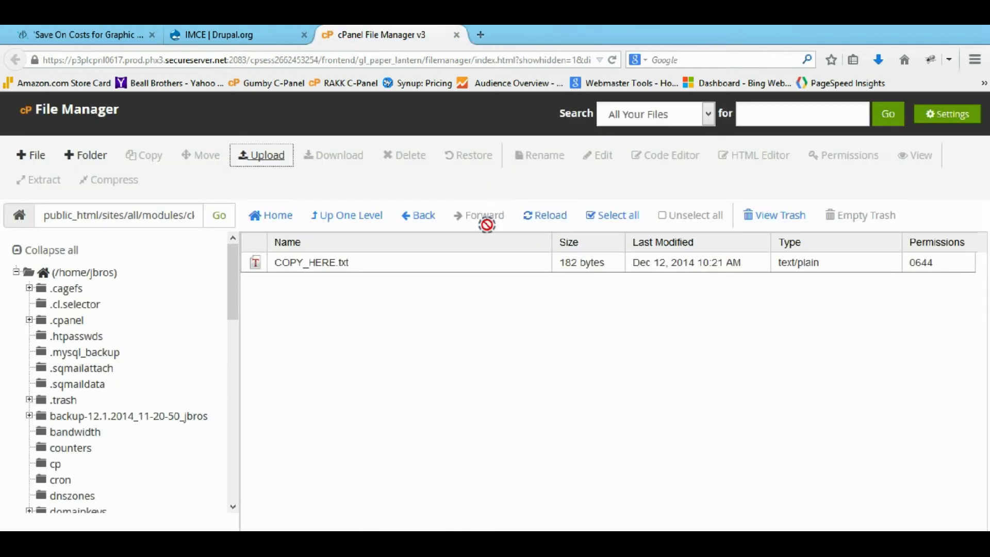
{"action": "left_click", "coordinate": [551, 215]}
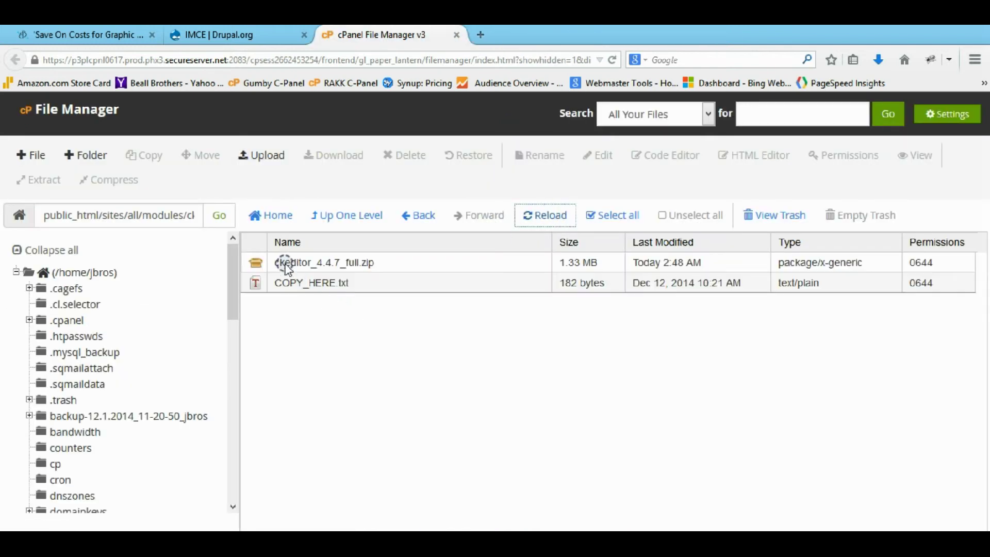
Extract ckeditor_4.4.7_full.zip in place, then move the zip to the trash.
{"action": "left_click", "coordinate": [276, 264]}
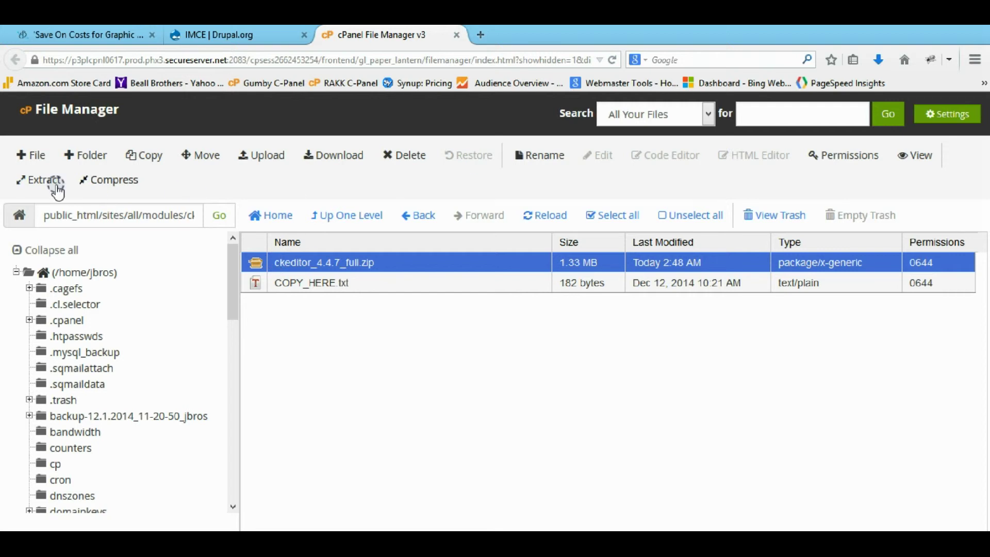
{"action": "left_click", "coordinate": [44, 179]}
{"action": "left_click", "coordinate": [597, 383]}
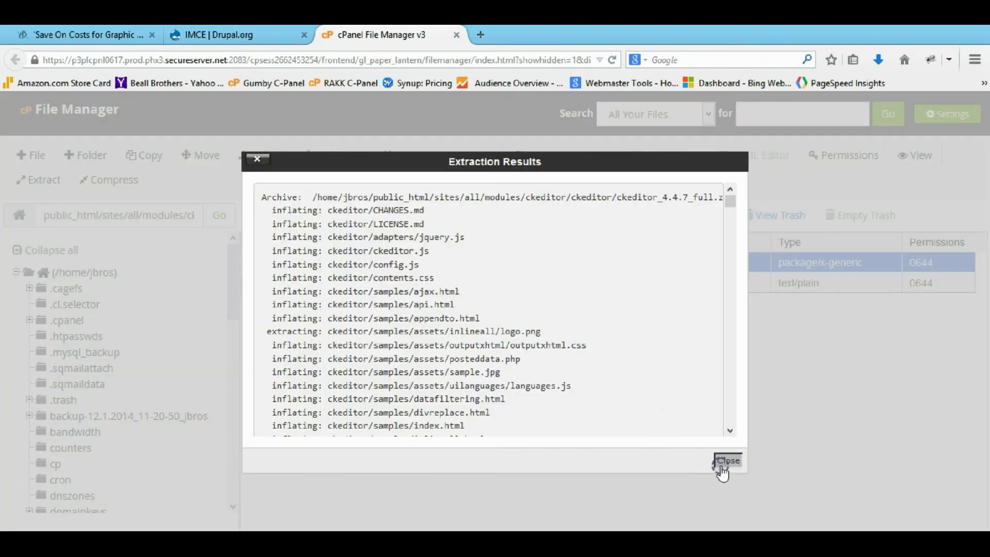
{"action": "left_click", "coordinate": [726, 461]}
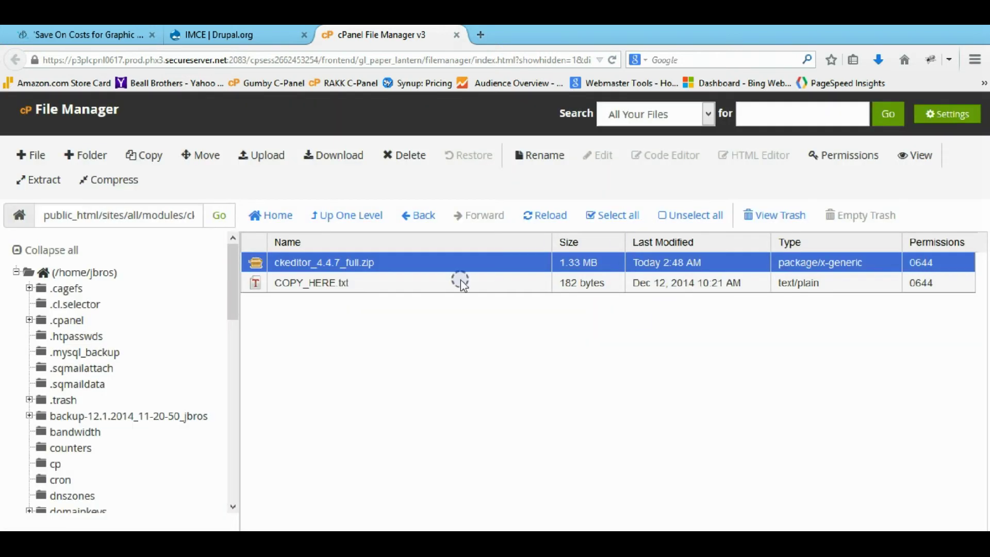
{"action": "left_click", "coordinate": [403, 161]}
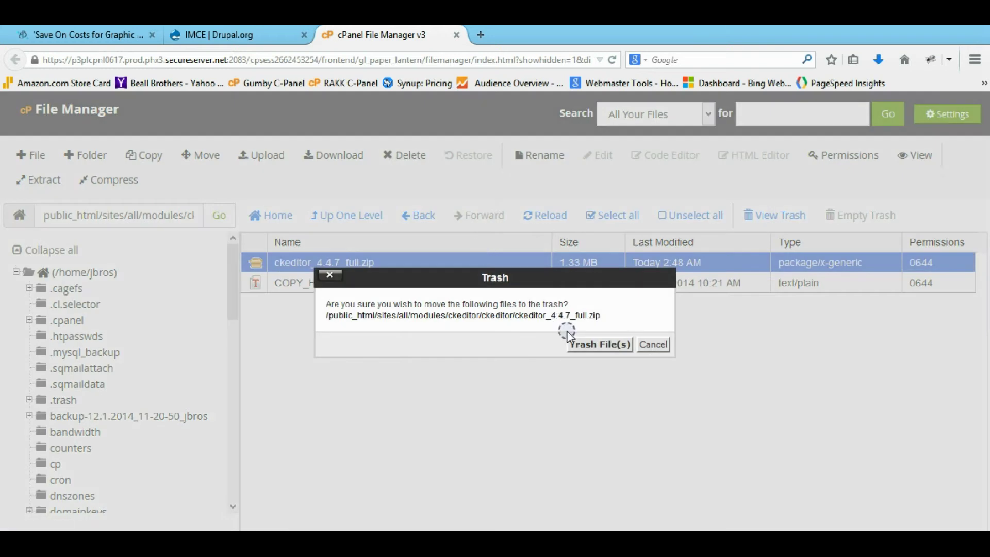
{"action": "left_click", "coordinate": [596, 345]}
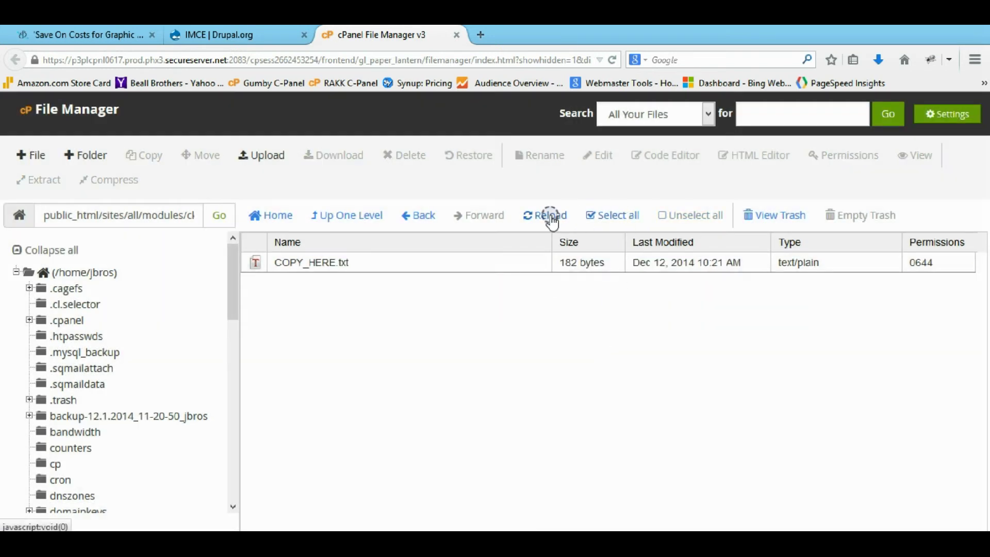
Move all extracted CKEditor files, adapters through styles.js, up into the parent ckeditor folder.
{"action": "left_click", "coordinate": [549, 216]}
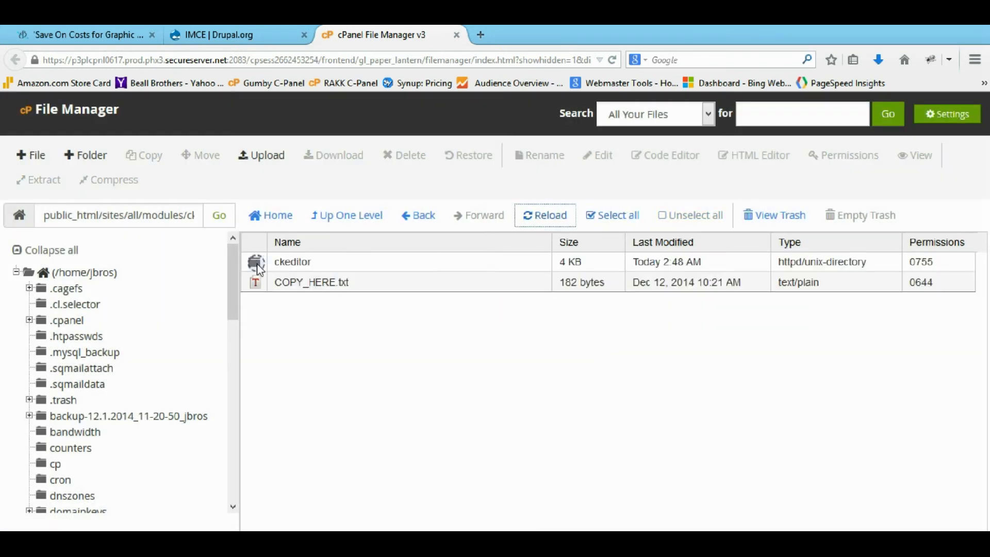
{"action": "left_click", "coordinate": [257, 264]}
{"action": "double_click", "coordinate": [258, 263]}
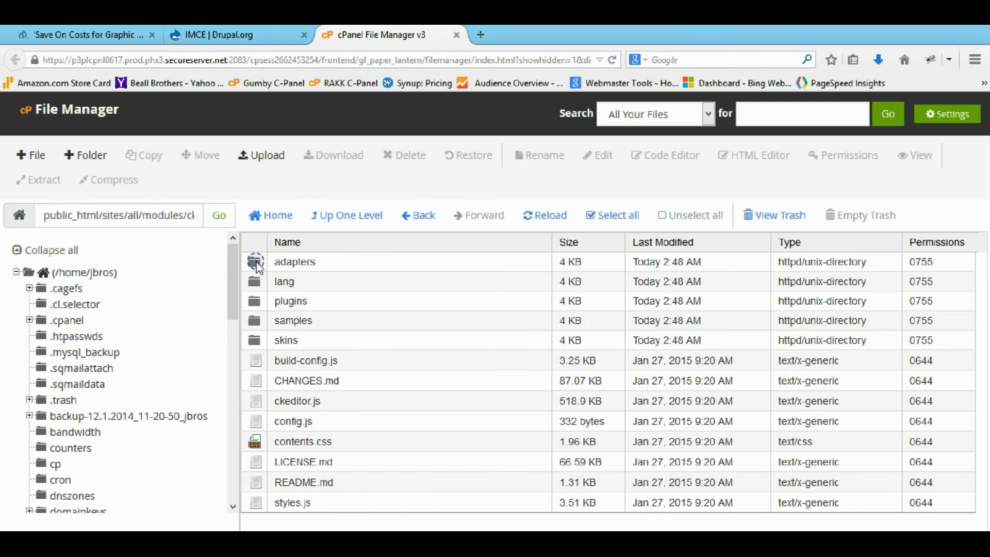
{"action": "left_click", "coordinate": [258, 264]}
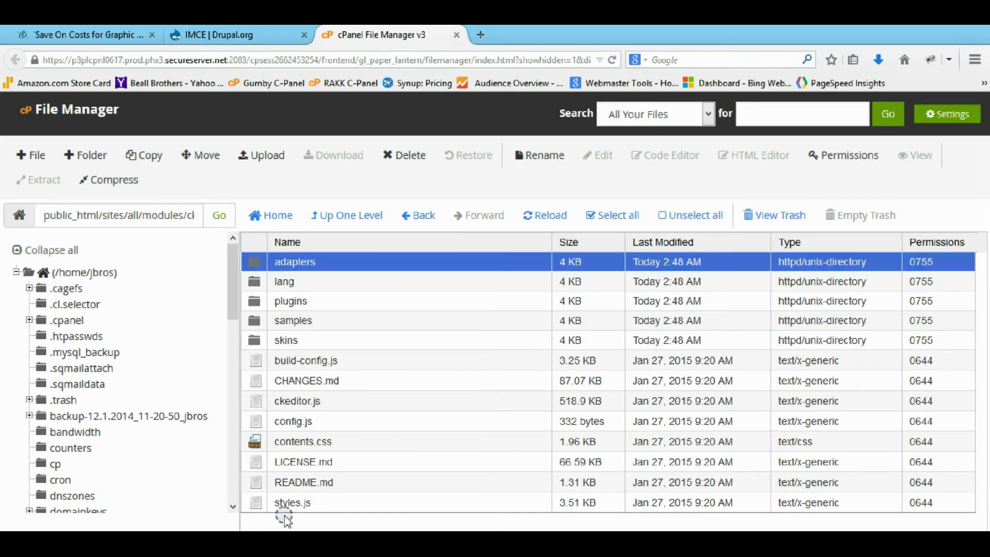
{"action": "left_click", "coordinate": [270, 503], "text": "shift"}
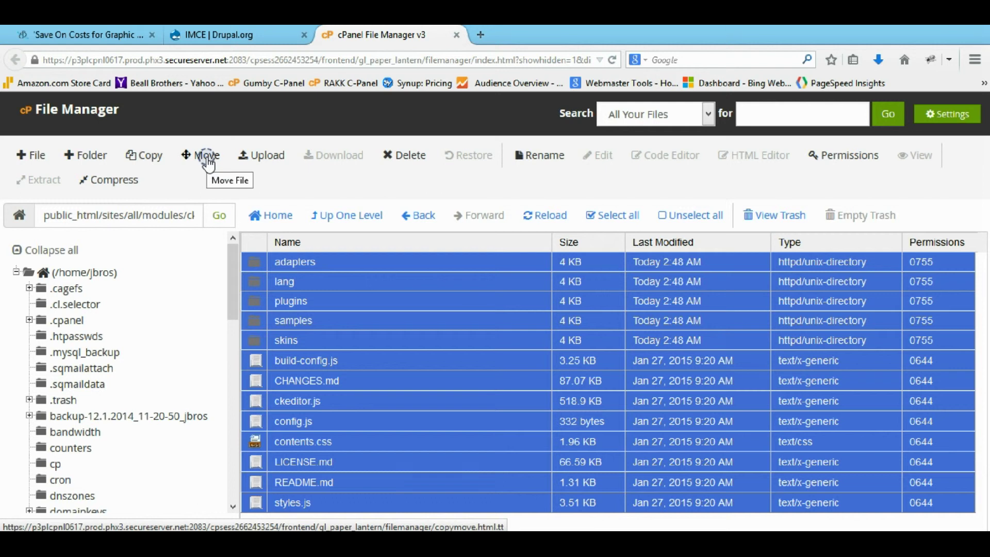
{"action": "left_click", "coordinate": [206, 156]}
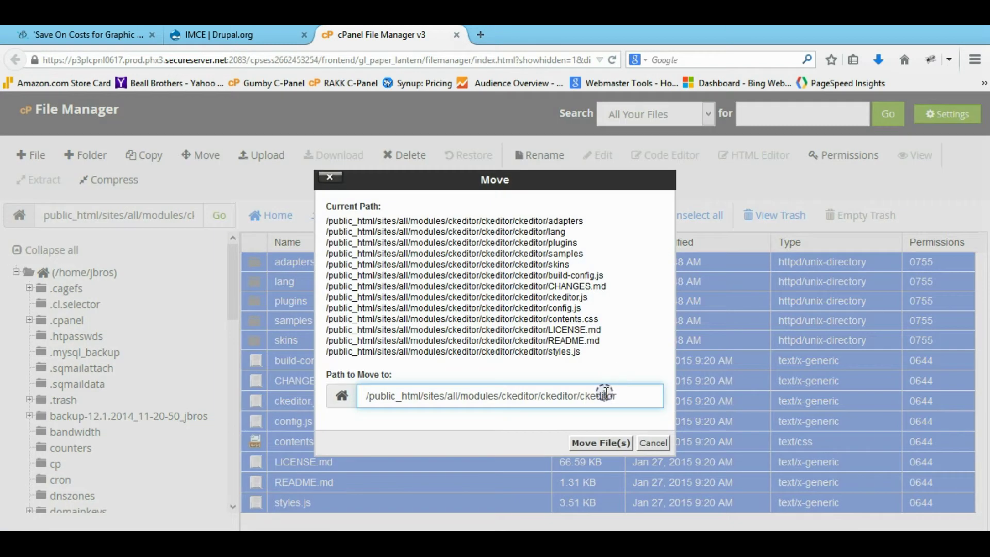
{"action": "double_click", "coordinate": [604, 394]}
{"action": "key", "text": "Return"}
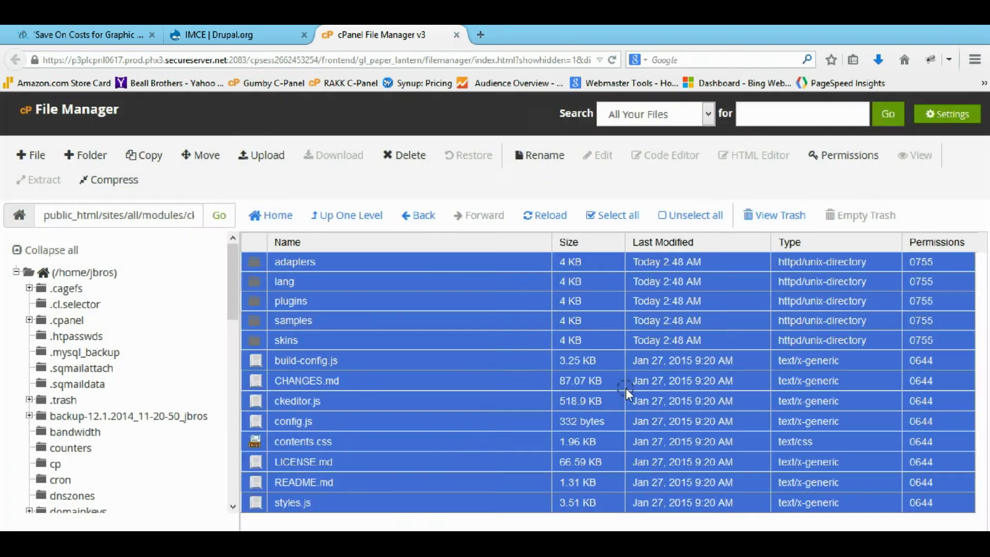
Trash the now-empty nested ckeditor folder.
{"action": "left_click", "coordinate": [419, 218]}
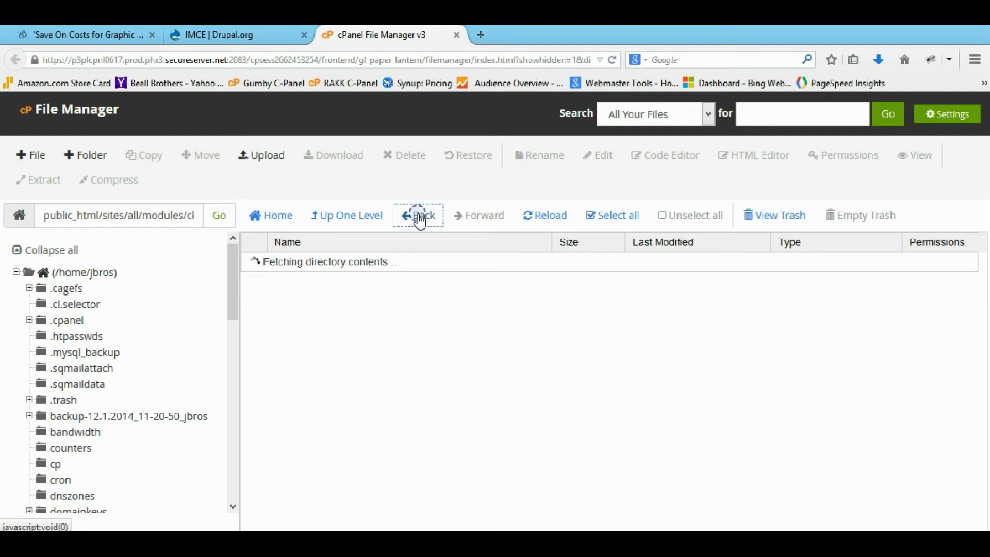
{"action": "left_click", "coordinate": [272, 285]}
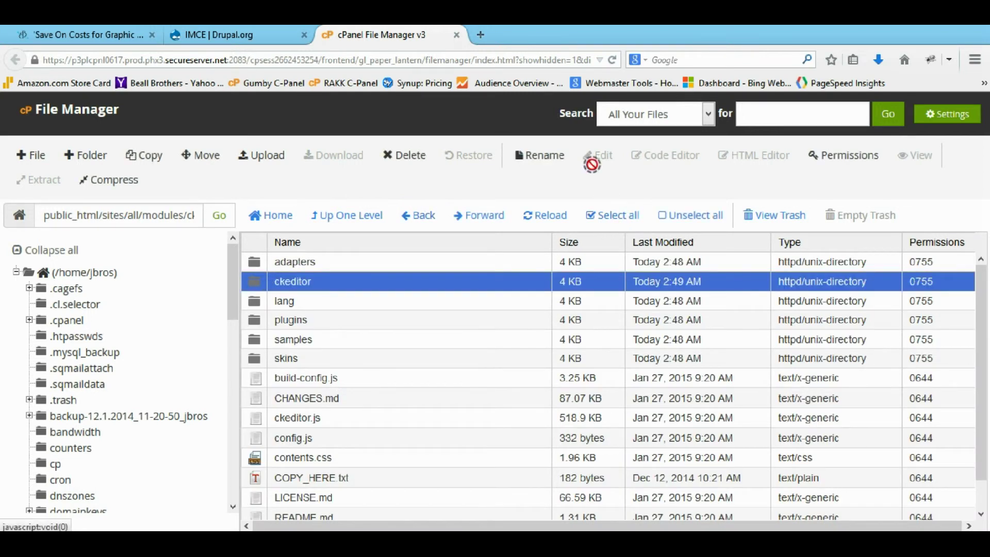
{"action": "left_click", "coordinate": [410, 159]}
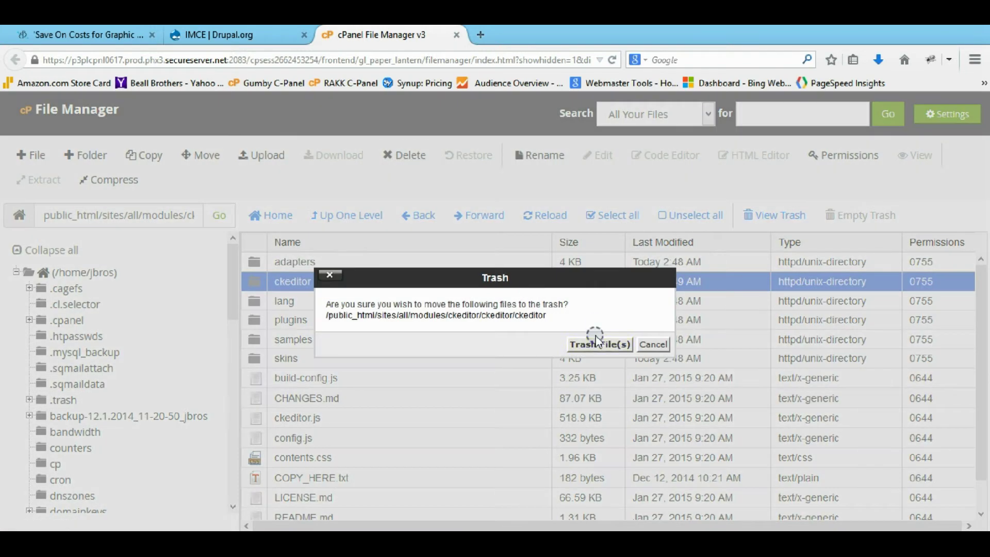
{"action": "left_click", "coordinate": [597, 343]}
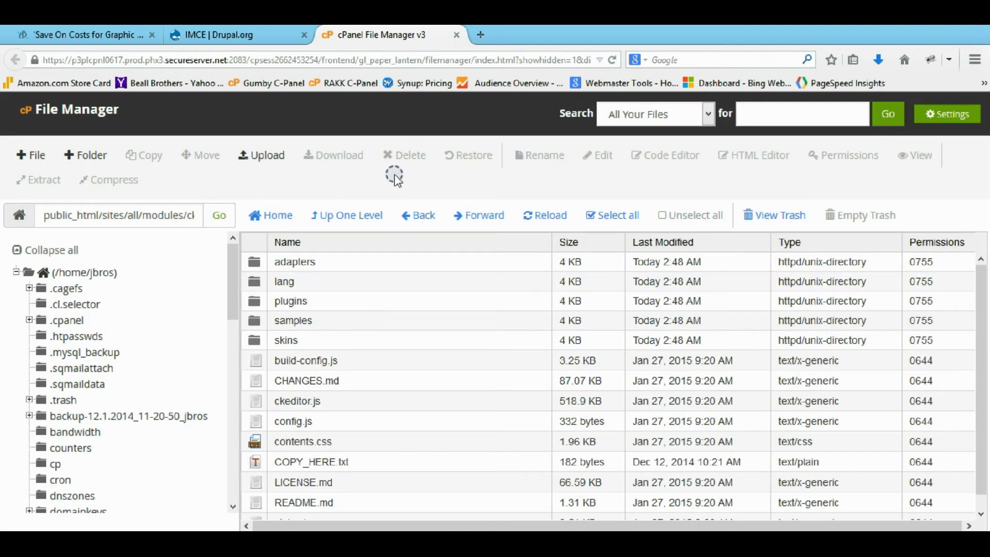
Download the IMCE 7.x-1.9 zip release from the IMCE project page.
{"action": "left_click", "coordinate": [251, 45]}
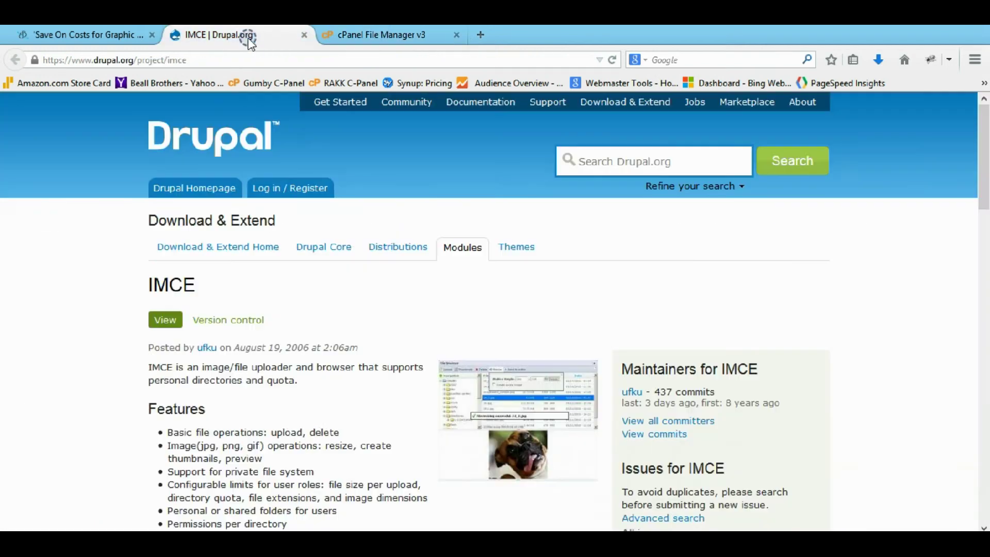
{"action": "left_click", "coordinate": [229, 59]}
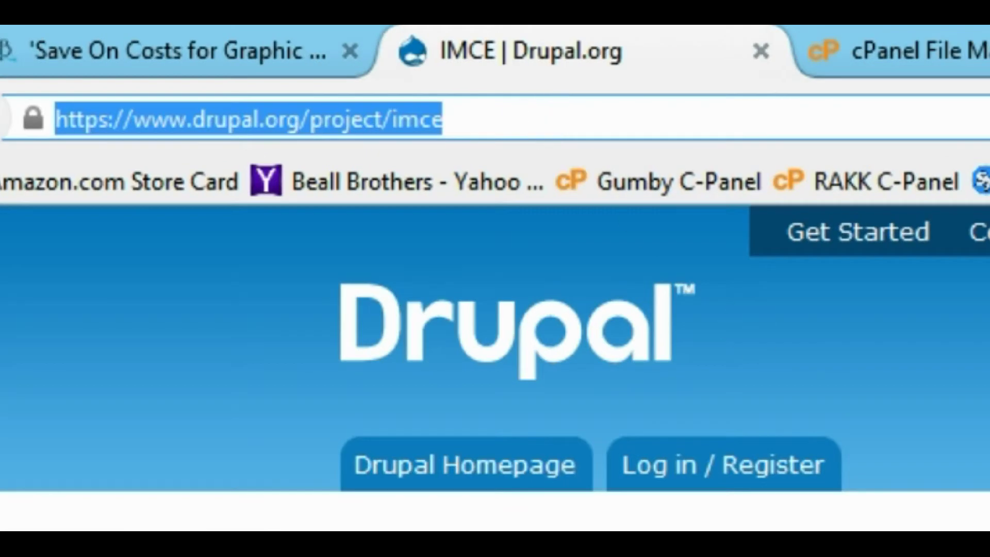
{"action": "scroll", "coordinate": [495, 361], "scroll_direction": "down", "scroll_amount": 10}
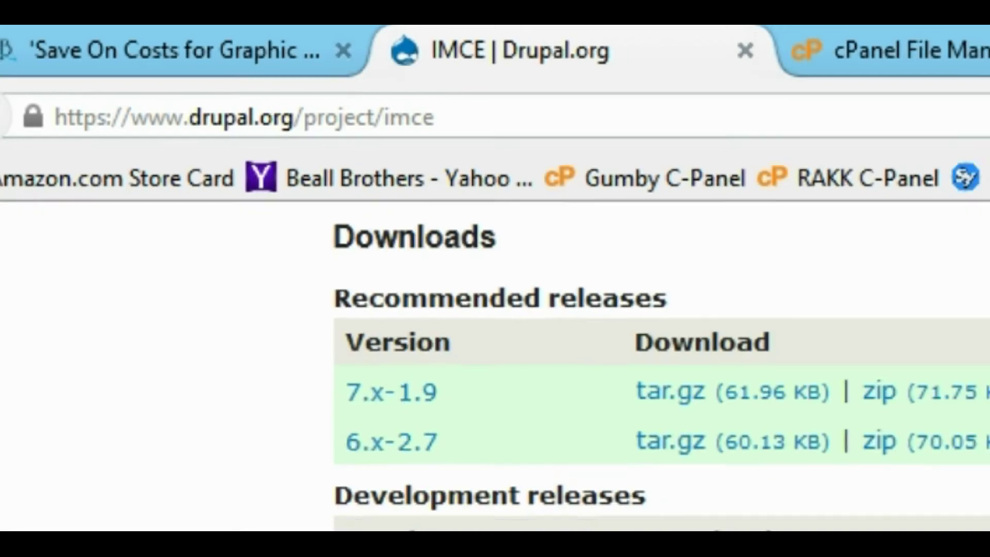
{"action": "left_click", "coordinate": [930, 377]}
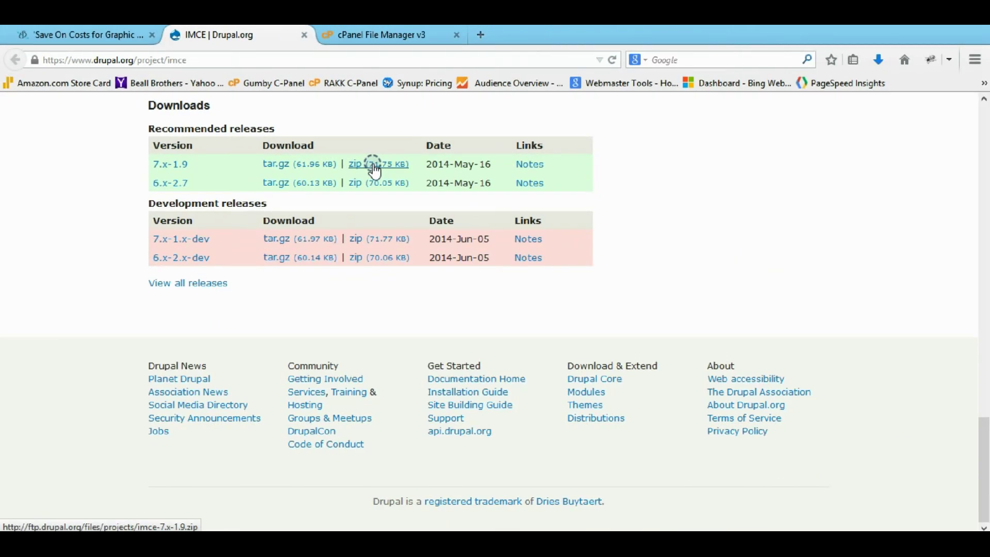
{"action": "left_click", "coordinate": [366, 33]}
Go from the block editor to the Configuration overview and scroll to Content Authoring.
{"action": "left_click", "coordinate": [122, 39]}
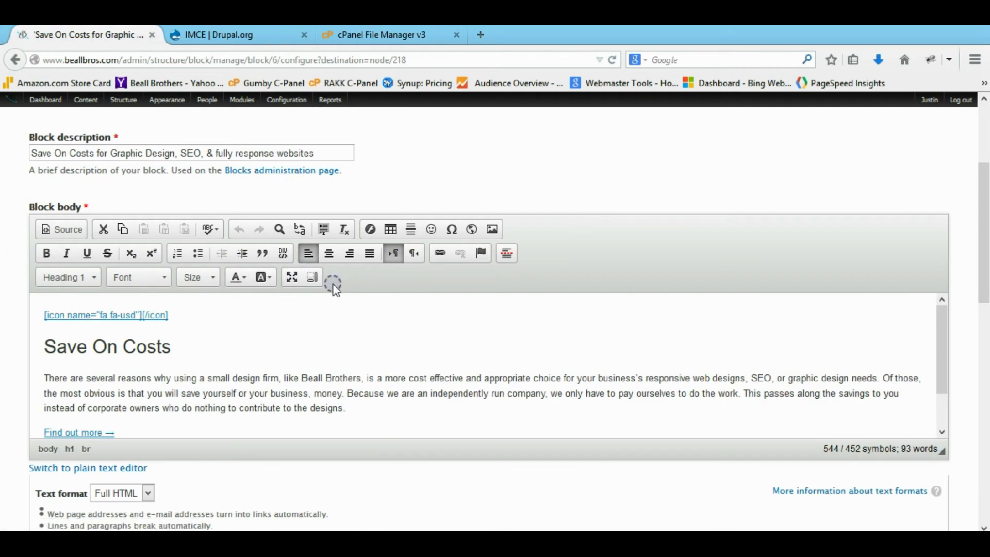
{"action": "scroll", "coordinate": [534, 315], "scroll_direction": "up", "scroll_amount": 5}
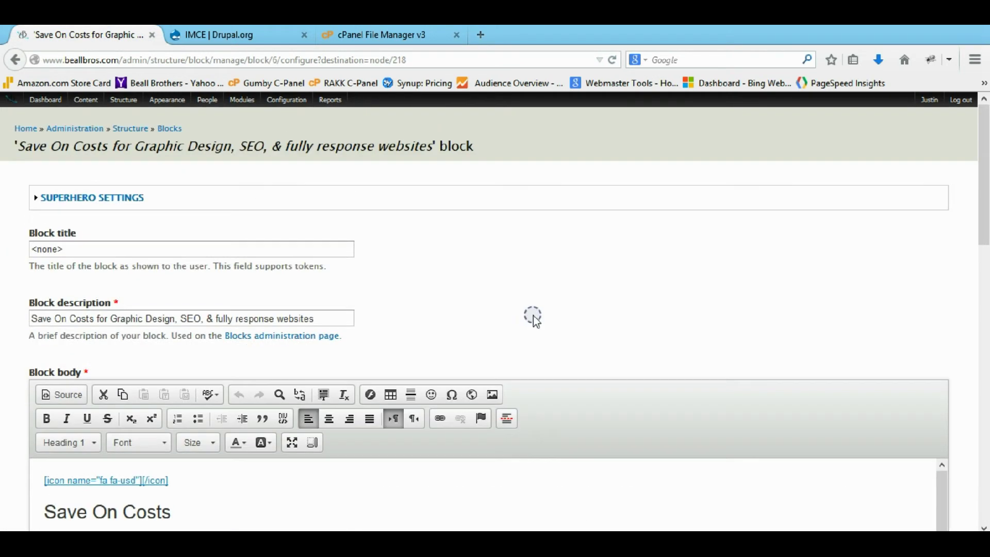
{"action": "scroll", "coordinate": [514, 331], "scroll_direction": "down", "scroll_amount": 3}
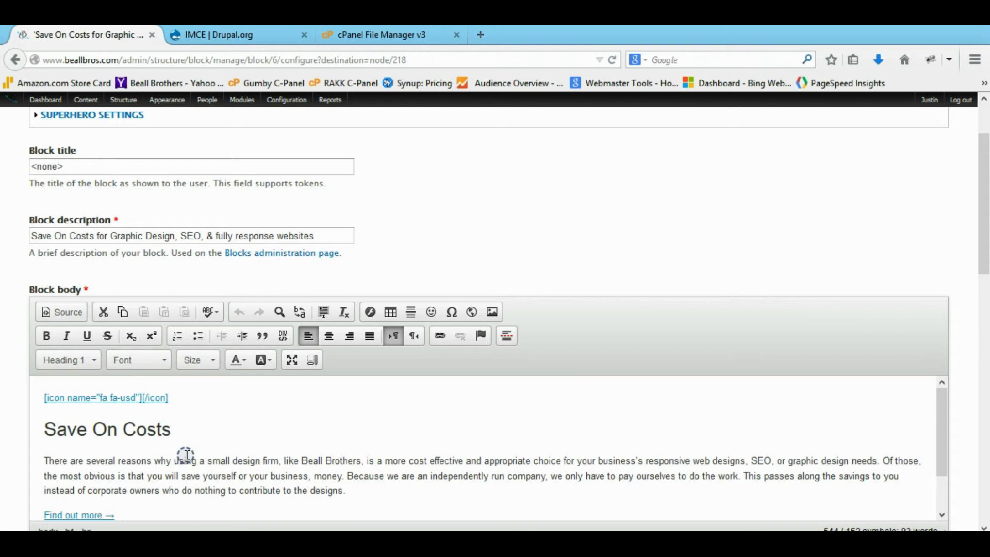
{"action": "scroll", "coordinate": [187, 455], "scroll_direction": "down", "scroll_amount": 2}
{"action": "scroll", "coordinate": [373, 227], "scroll_direction": "up", "scroll_amount": 3}
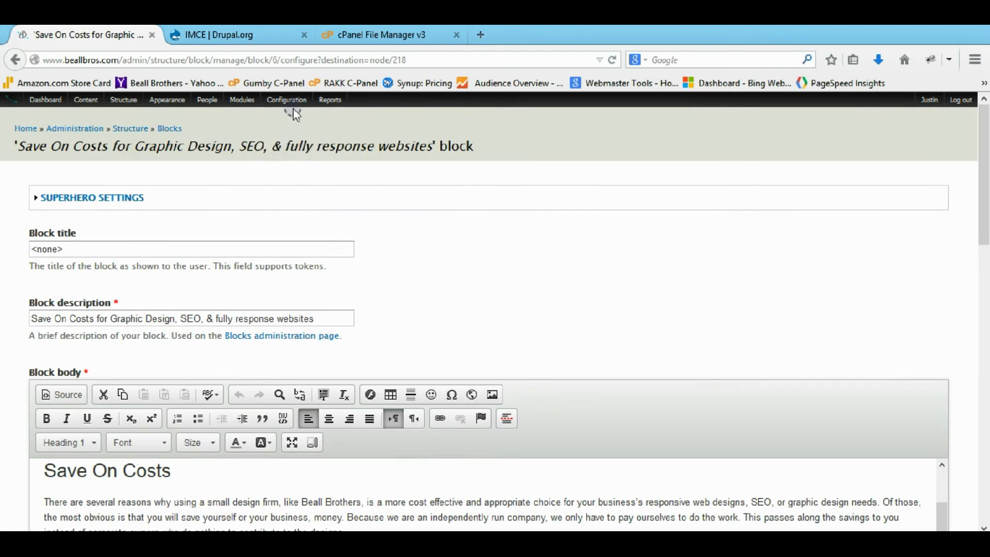
{"action": "left_click", "coordinate": [281, 101]}
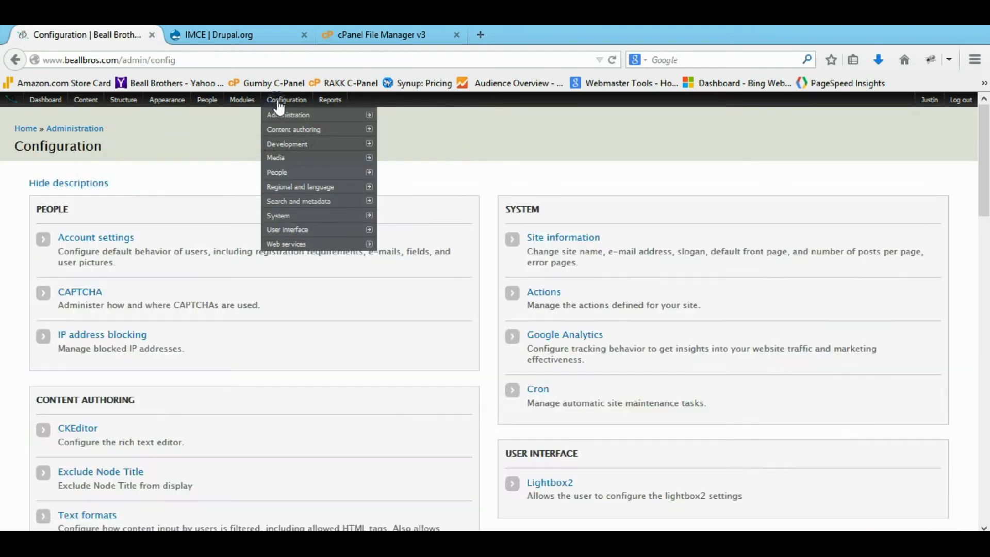
{"action": "scroll", "coordinate": [215, 368], "scroll_direction": "down", "scroll_amount": 5}
{"action": "scroll", "coordinate": [214, 368], "scroll_direction": "down", "scroll_amount": 10}
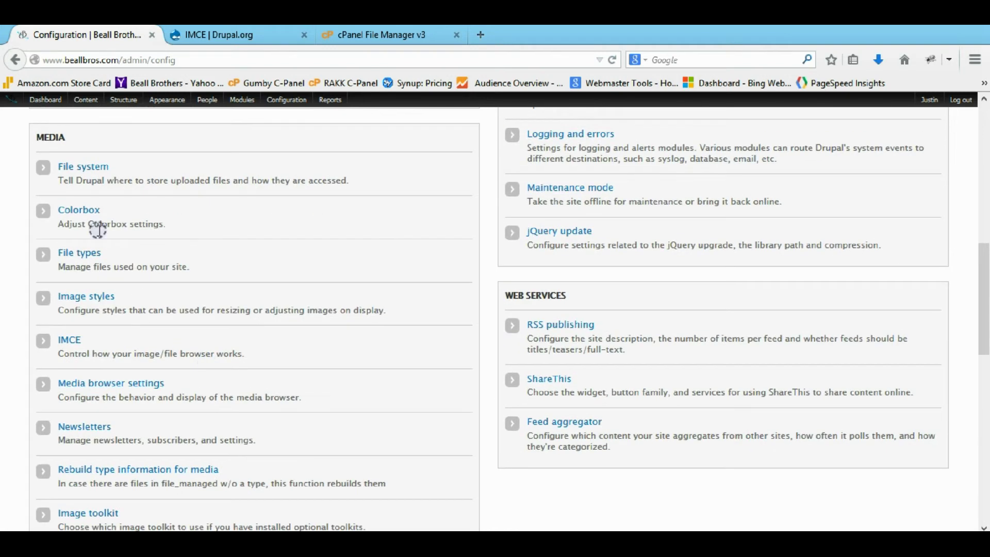
{"action": "scroll", "coordinate": [100, 255], "scroll_direction": "down", "scroll_amount": 3}
{"action": "scroll", "coordinate": [99, 305], "scroll_direction": "down", "scroll_amount": 5}
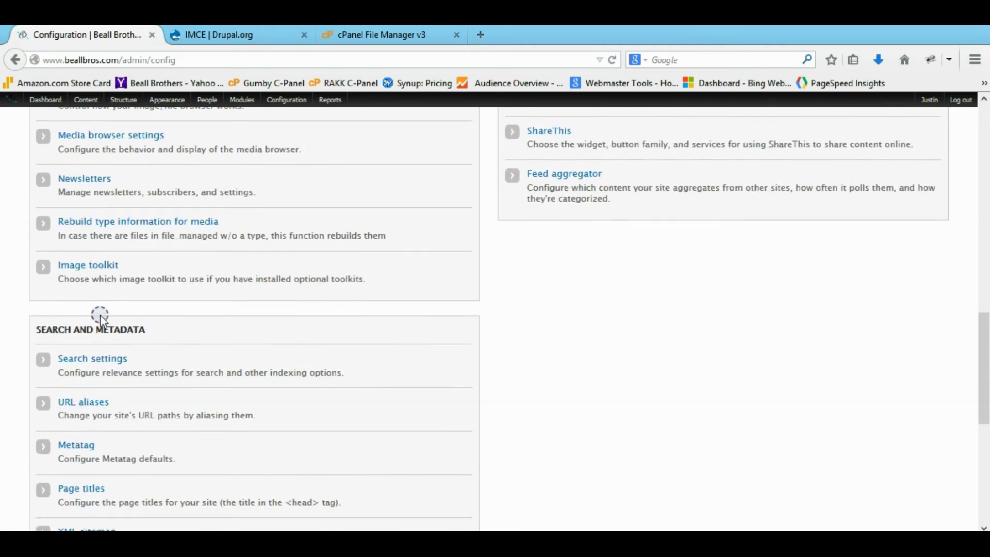
{"action": "scroll", "coordinate": [100, 314], "scroll_direction": "up", "scroll_amount": 17}
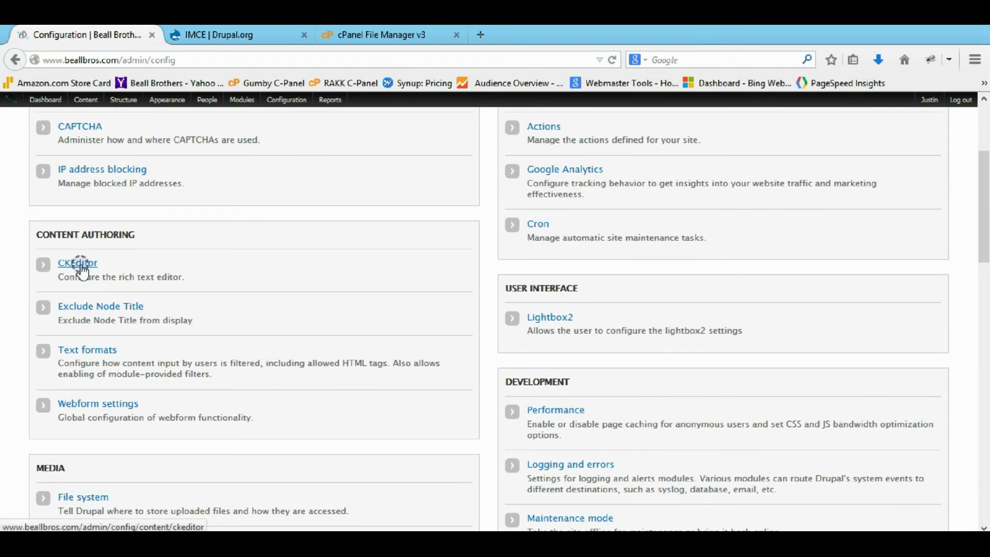
Expand the Full CKEditor profile's File Browser Settings and confirm the Link dialog browser stays IMCE.
{"action": "left_click", "coordinate": [80, 264]}
{"action": "scroll", "coordinate": [86, 314], "scroll_direction": "down", "scroll_amount": 1}
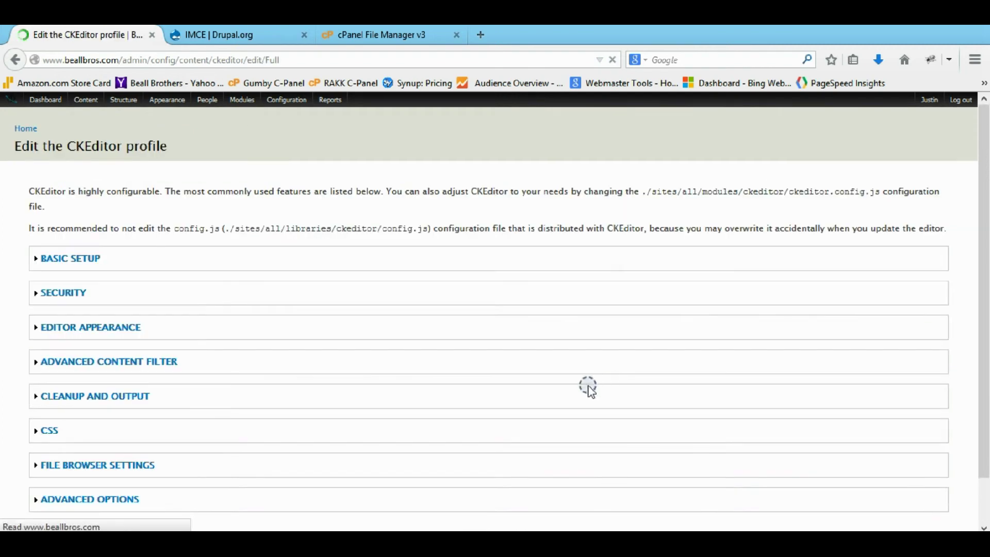
{"action": "scroll", "coordinate": [186, 272], "scroll_direction": "down", "scroll_amount": 2}
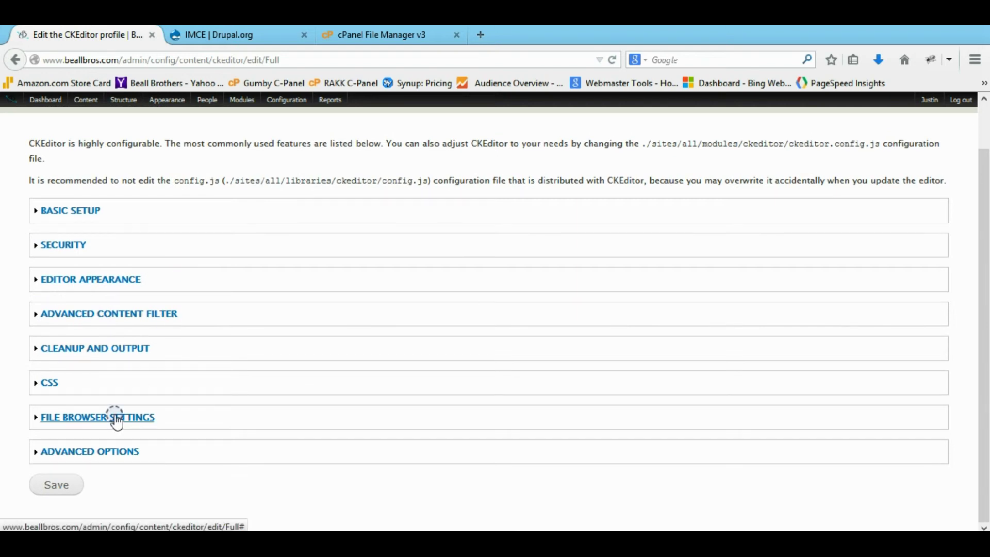
{"action": "left_click", "coordinate": [117, 422]}
{"action": "left_click", "coordinate": [115, 191]}
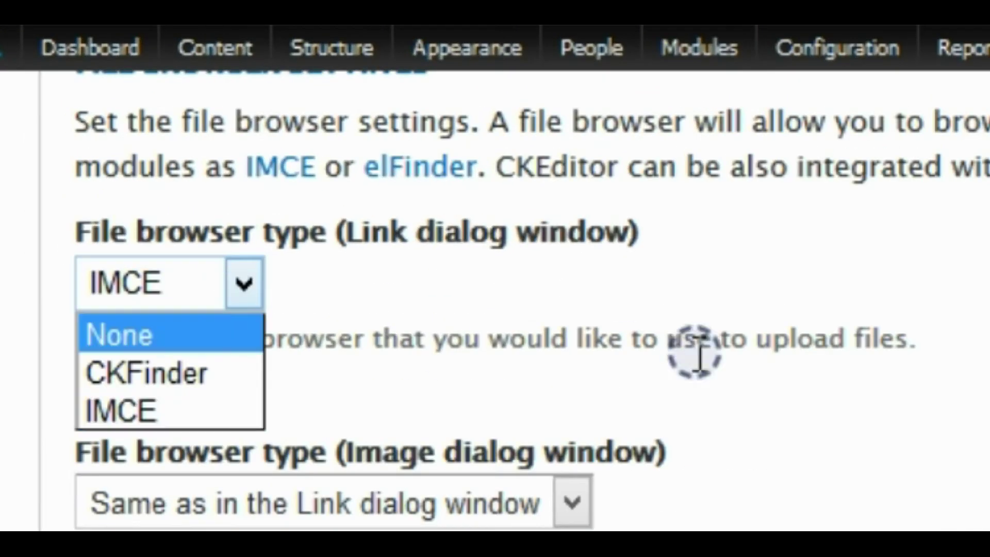
{"action": "left_click", "coordinate": [727, 287]}
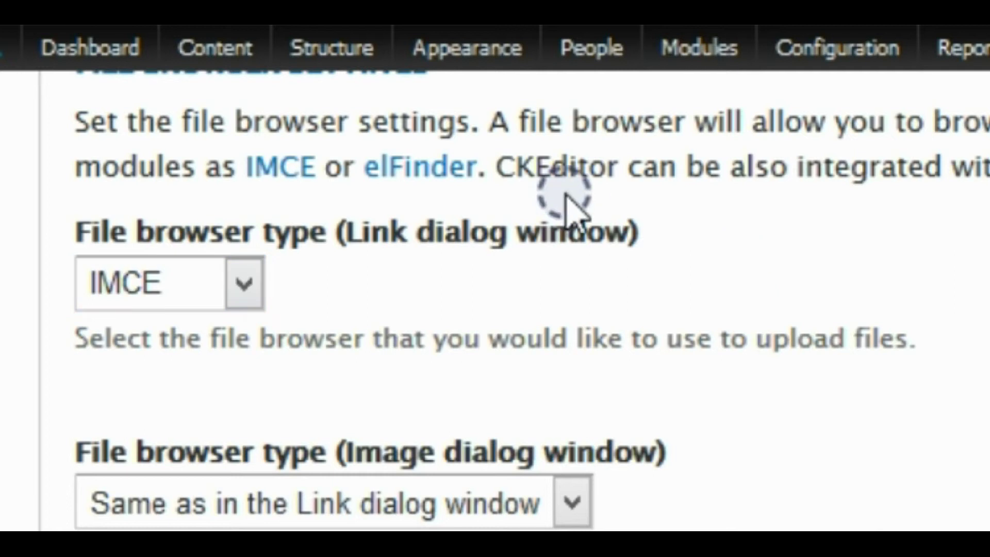
{"action": "triple_click", "coordinate": [592, 238]}
{"action": "left_click", "coordinate": [243, 299]}
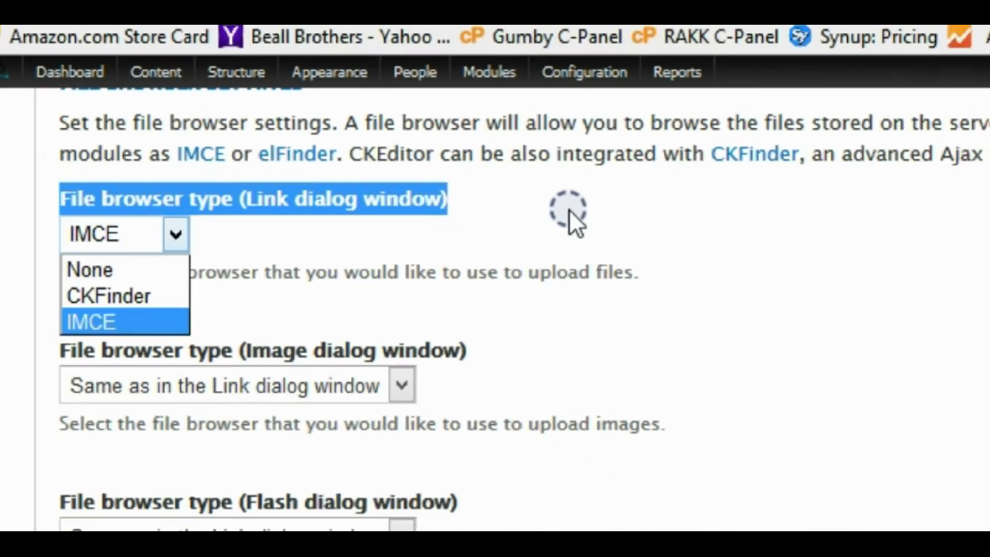
{"action": "left_click", "coordinate": [806, 258]}
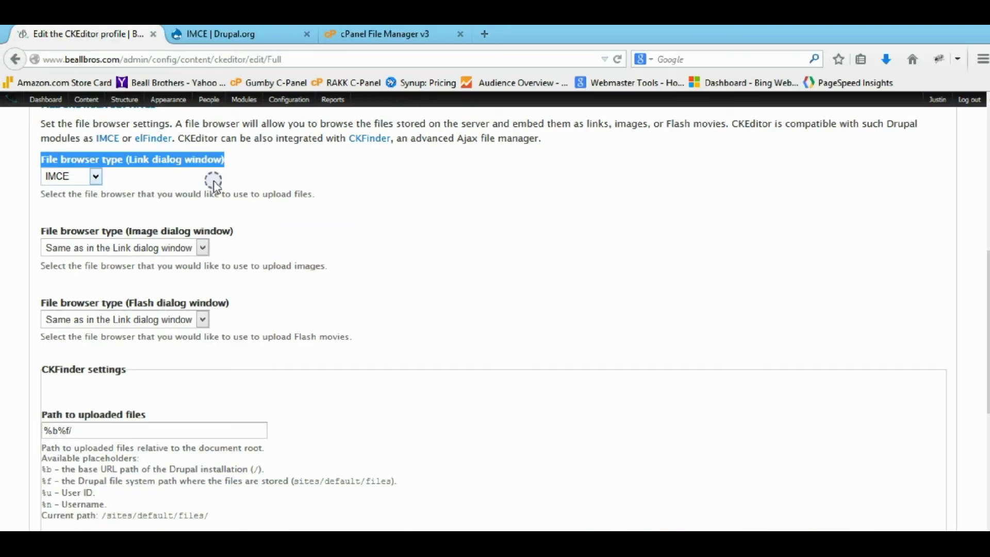
{"action": "left_click", "coordinate": [213, 183]}
{"action": "scroll", "coordinate": [207, 183], "scroll_direction": "up", "scroll_amount": 7}
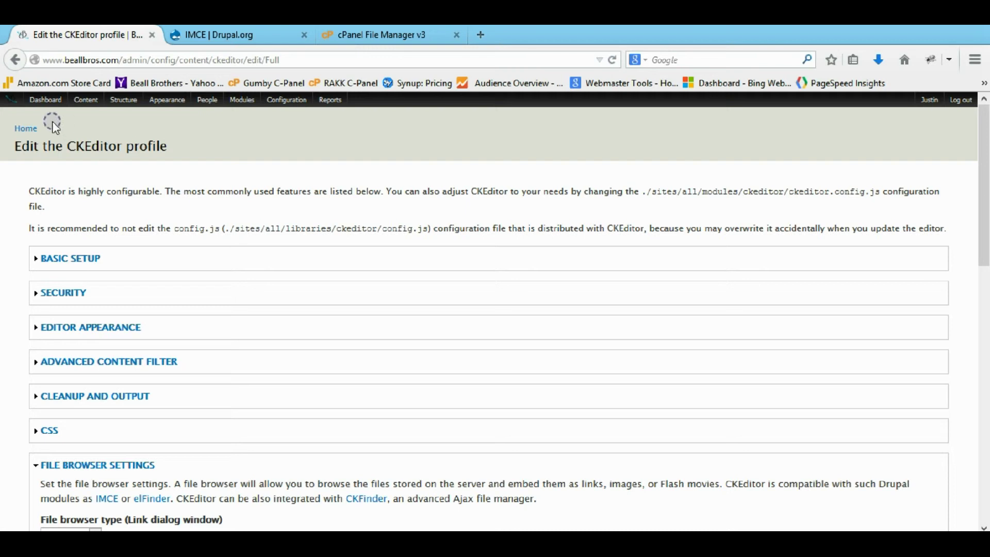
Return to the Configuration overview and scroll to the Media section listing IMCE and File system.
{"action": "mouse_move", "coordinate": [17, 103]}
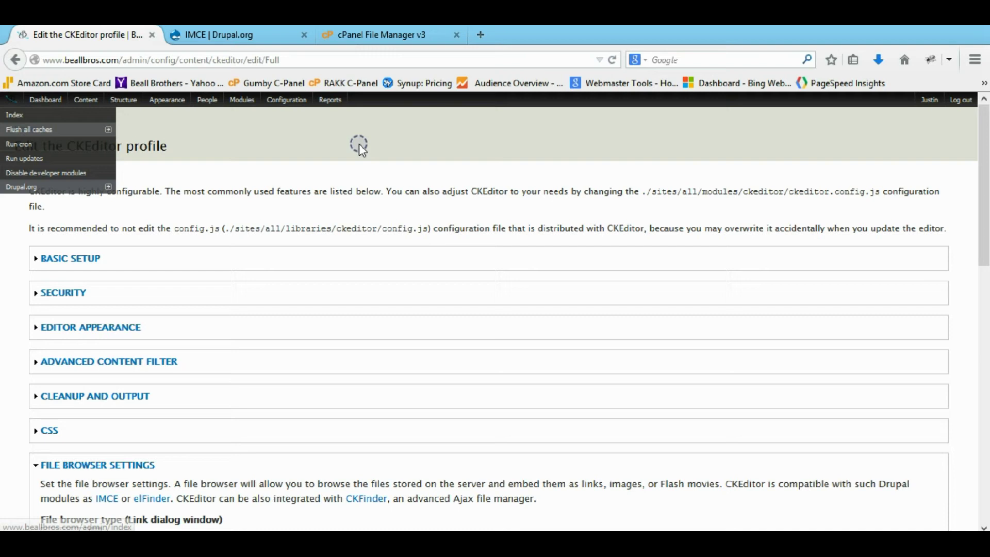
{"action": "left_click", "coordinate": [295, 106]}
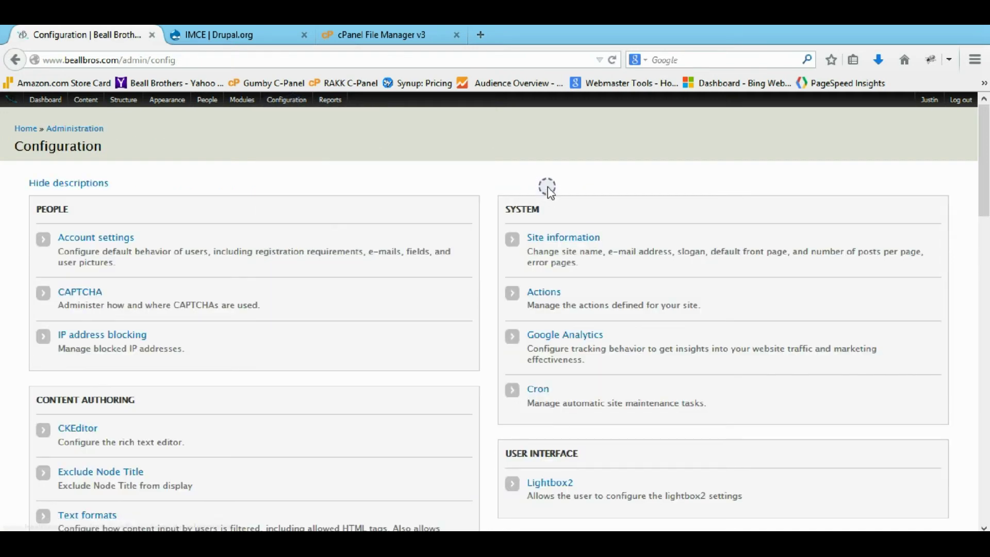
{"action": "scroll", "coordinate": [479, 186], "scroll_direction": "down", "scroll_amount": 3}
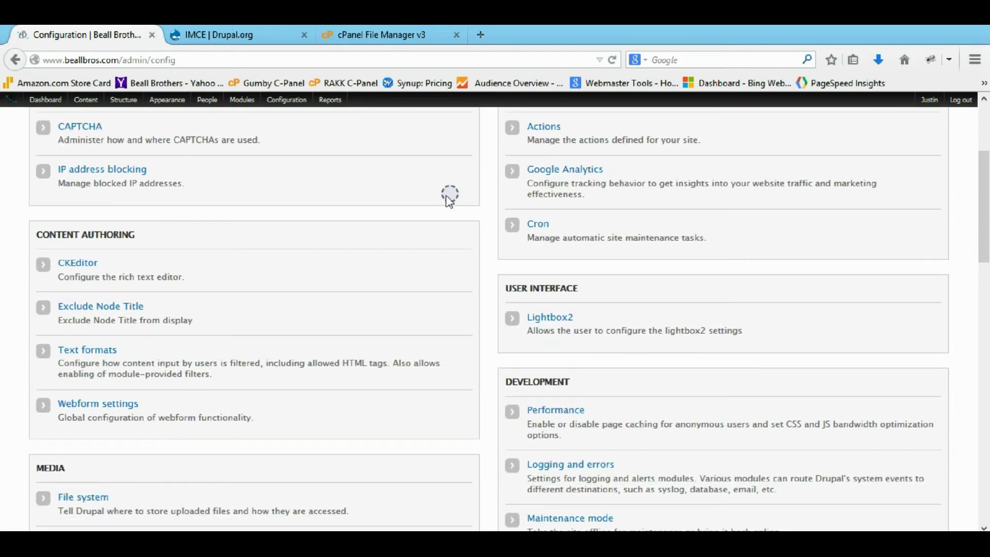
{"action": "scroll", "coordinate": [252, 278], "scroll_direction": "down", "scroll_amount": 5}
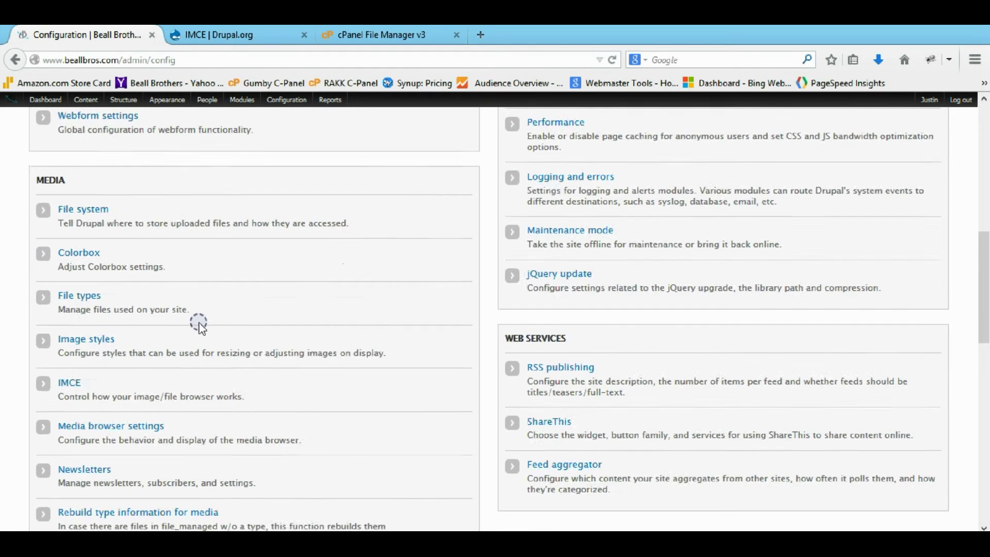
Open IMCE settings and review the role assignments: only site maintenance uses User-1, others None.
{"action": "left_click", "coordinate": [73, 342]}
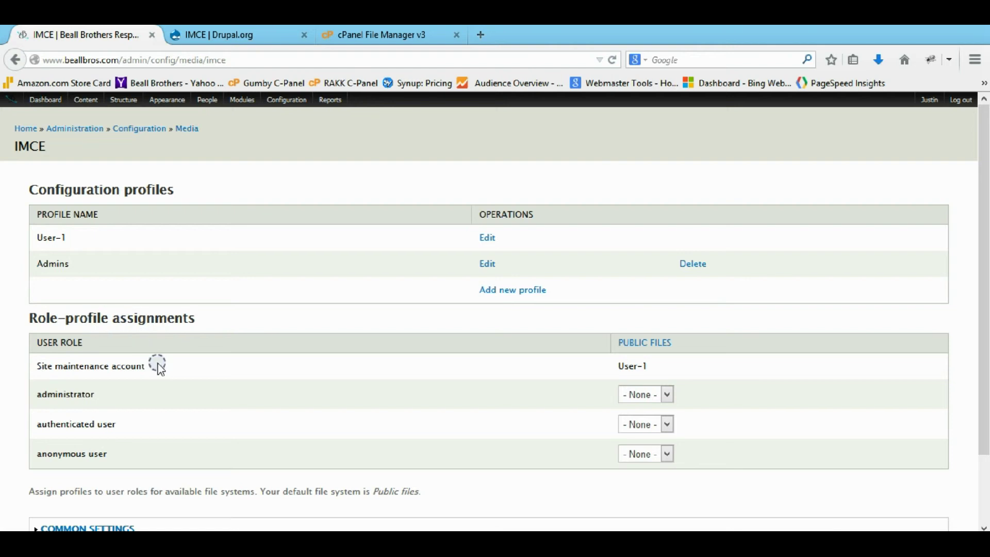
{"action": "left_click_drag", "start_coordinate": [157, 364], "coordinate": [9, 365]}
{"action": "left_click", "coordinate": [167, 364]}
{"action": "left_click_drag", "start_coordinate": [582, 371], "coordinate": [20, 370]}
{"action": "left_click", "coordinate": [136, 398]}
{"action": "double_click", "coordinate": [41, 394]}
{"action": "double_click", "coordinate": [64, 424]}
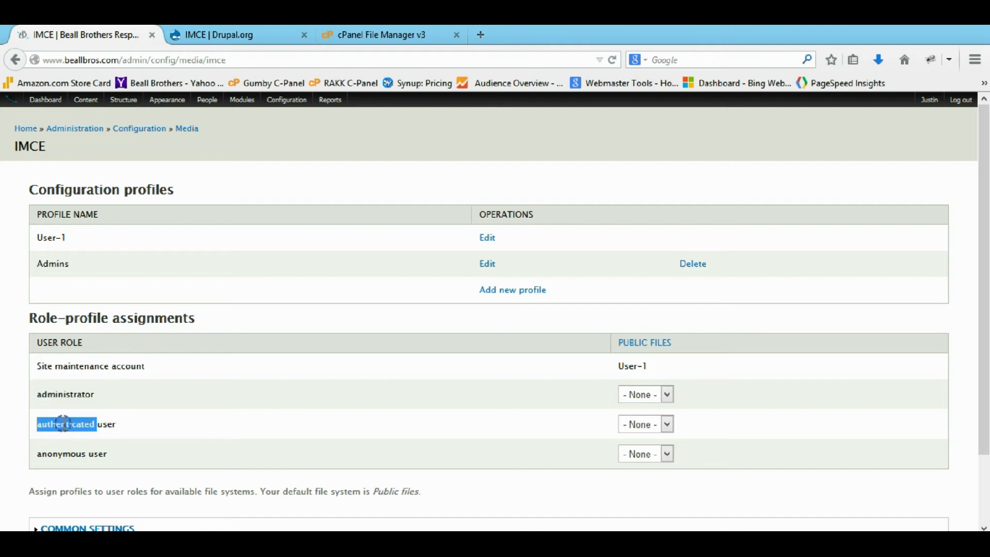
{"action": "double_click", "coordinate": [74, 451]}
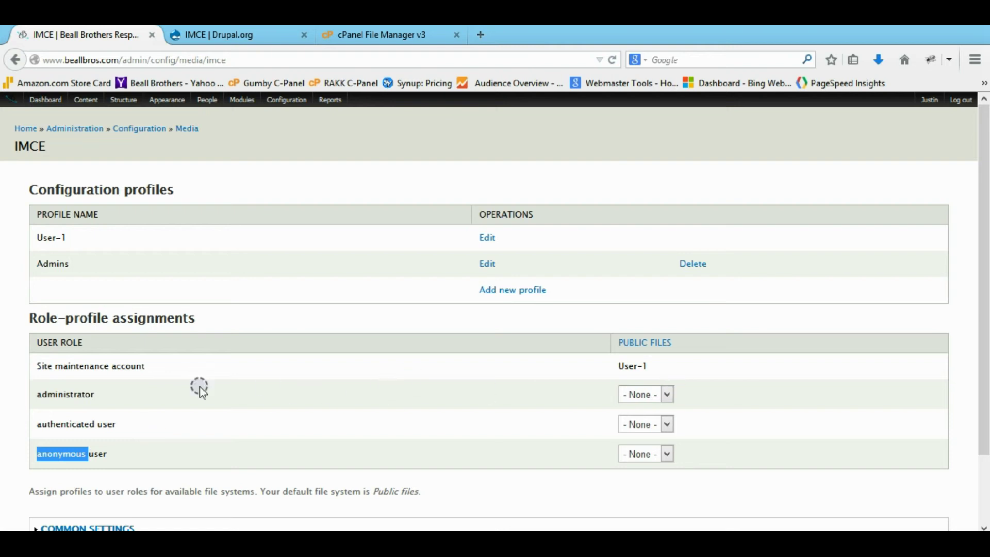
{"action": "left_click_drag", "start_coordinate": [106, 395], "coordinate": [20, 401]}
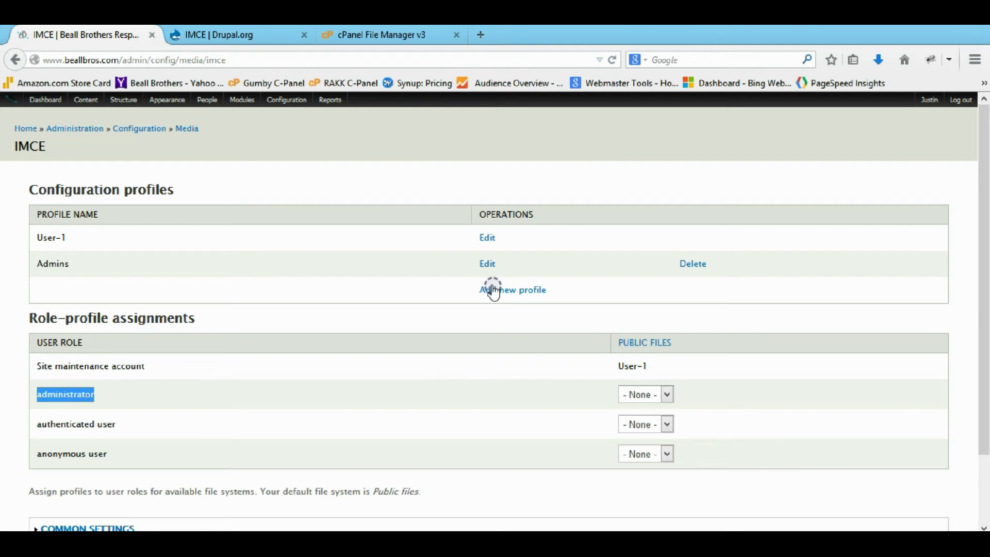
Open the User-1 profile and review its file size, quota, extensions, image dimensions and file-count limits.
{"action": "left_click", "coordinate": [488, 238]}
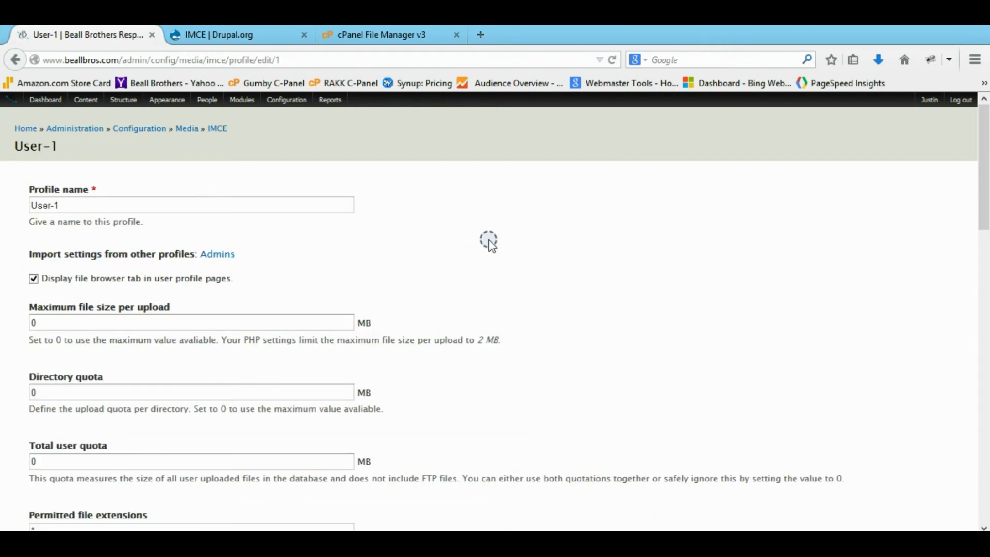
{"action": "left_click", "coordinate": [39, 323]}
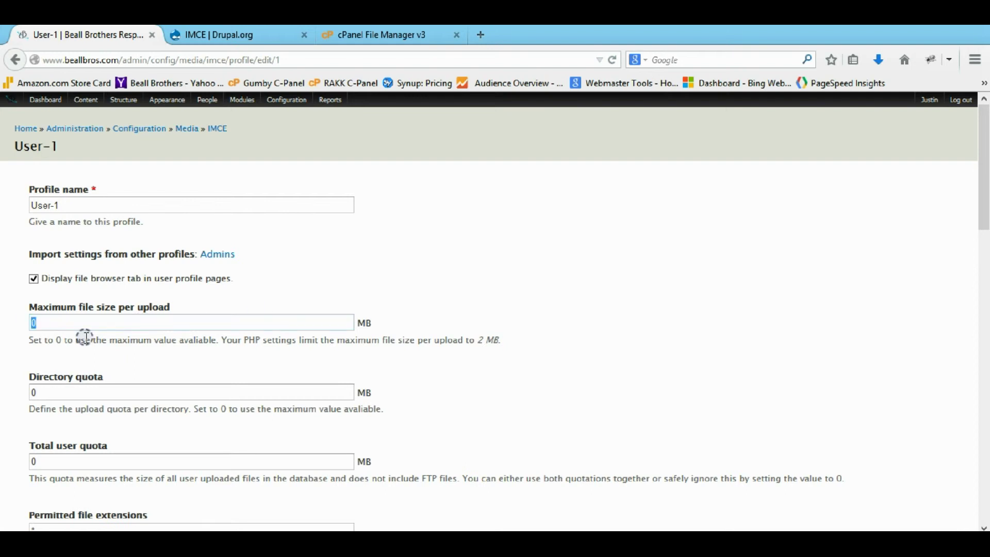
{"action": "key", "text": "Tab"}
{"action": "scroll", "coordinate": [23, 361], "scroll_direction": "down", "scroll_amount": 6}
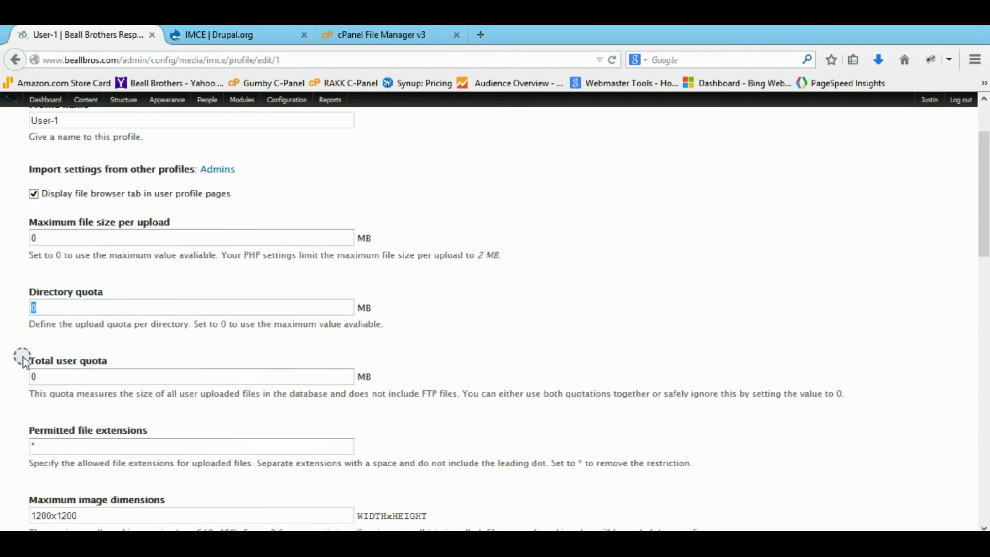
{"action": "scroll", "coordinate": [23, 361], "scroll_direction": "down", "scroll_amount": 2}
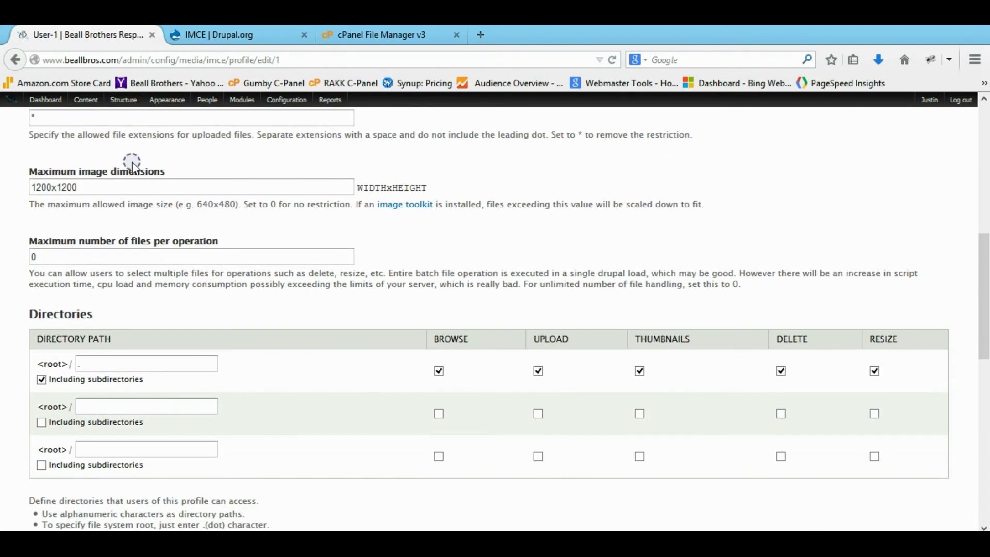
{"action": "double_click", "coordinate": [96, 119]}
{"action": "double_click", "coordinate": [109, 188]}
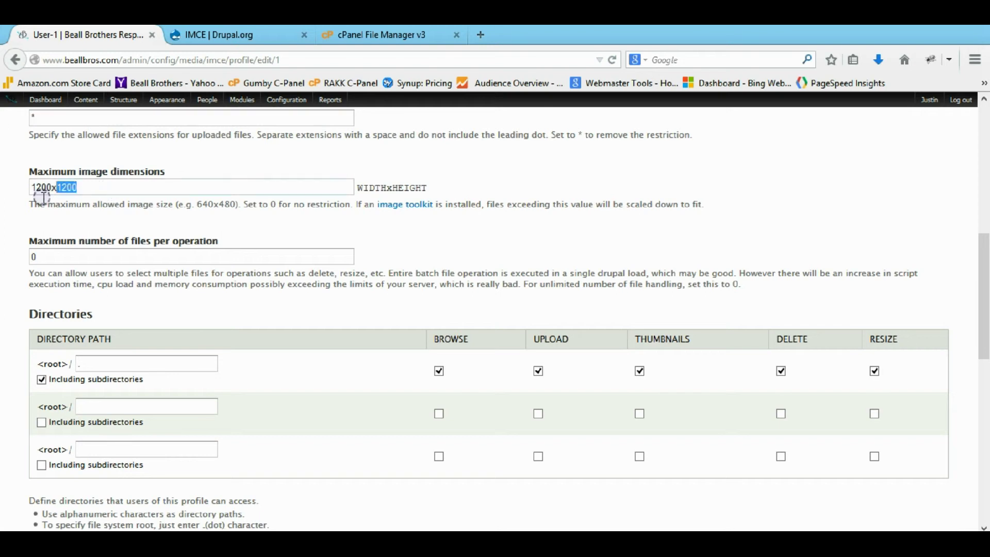
{"action": "double_click", "coordinate": [92, 258]}
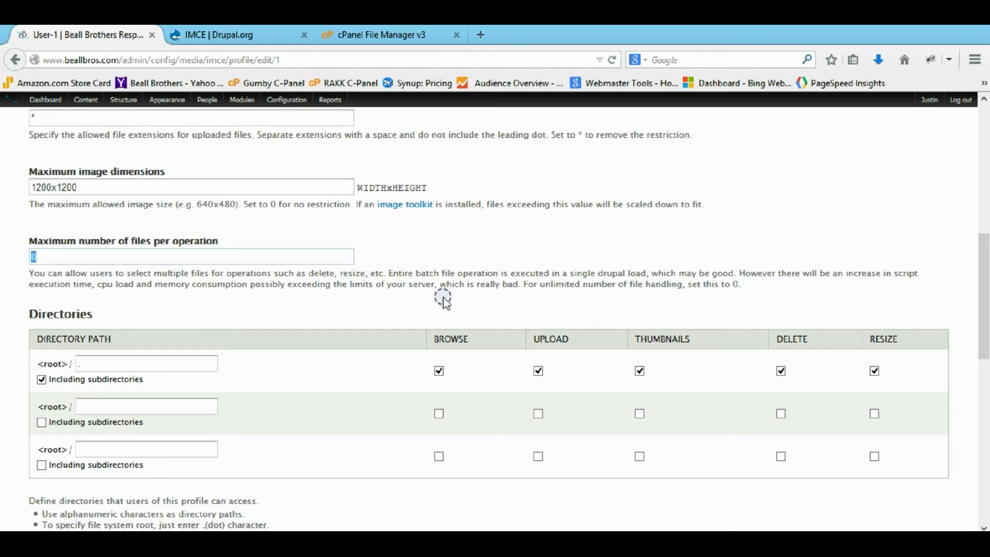
Scroll through User-1's full root-directory permissions and its Small, Medium and Large thumbnails.
{"action": "scroll", "coordinate": [446, 303], "scroll_direction": "down", "scroll_amount": 2}
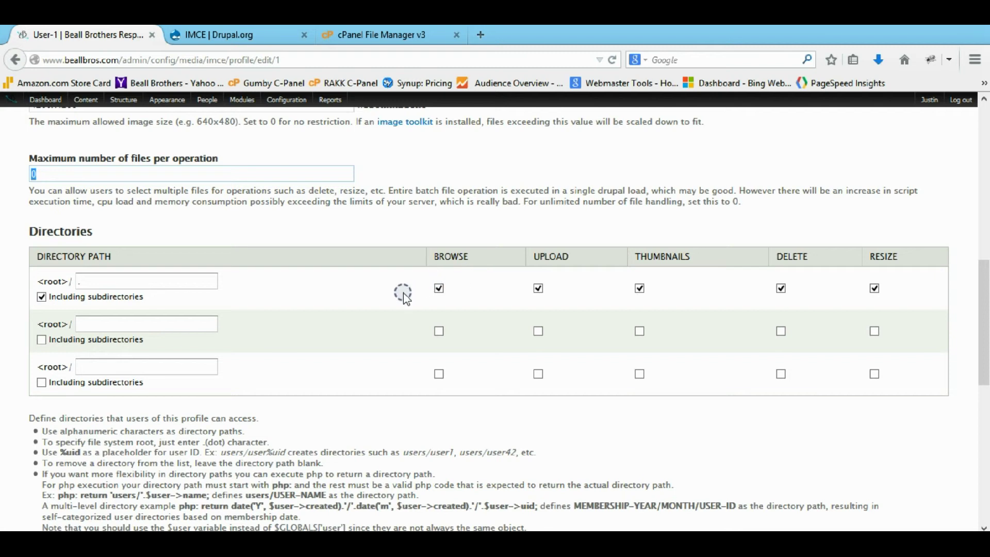
{"action": "left_click", "coordinate": [306, 288]}
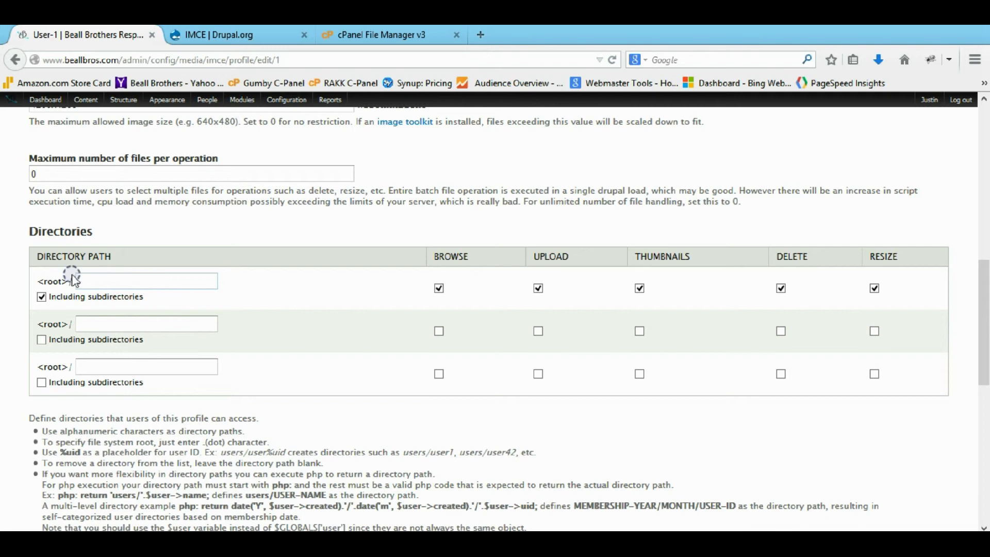
{"action": "scroll", "coordinate": [9, 259], "scroll_direction": "down", "scroll_amount": 3}
{"action": "scroll", "coordinate": [9, 259], "scroll_direction": "down", "scroll_amount": 10}
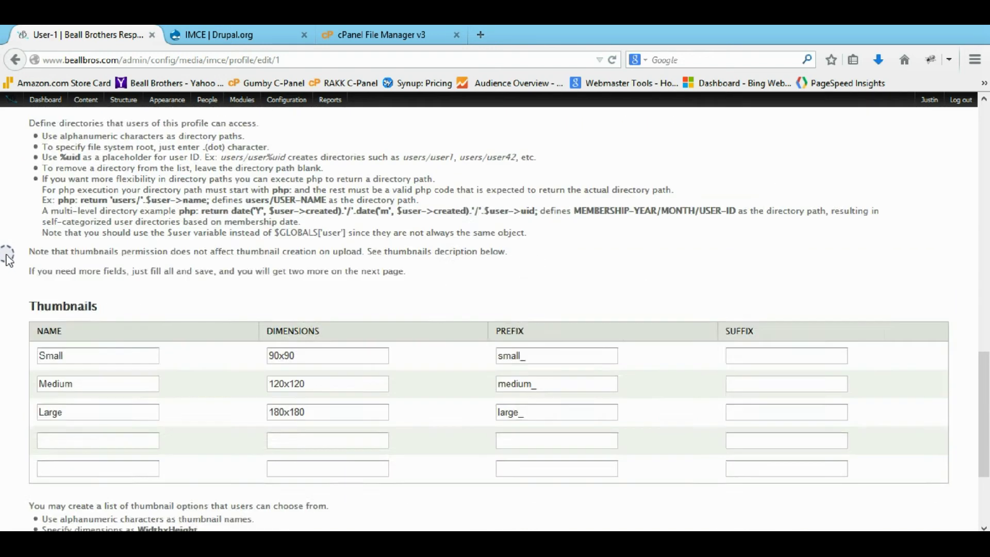
{"action": "scroll", "coordinate": [8, 260], "scroll_direction": "up", "scroll_amount": 15}
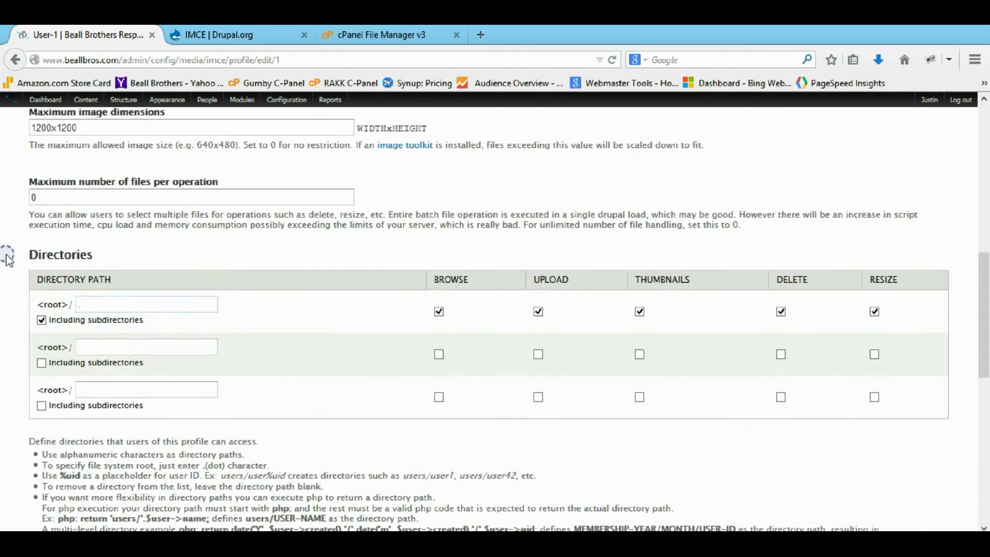
{"action": "scroll", "coordinate": [9, 259], "scroll_direction": "down", "scroll_amount": 15}
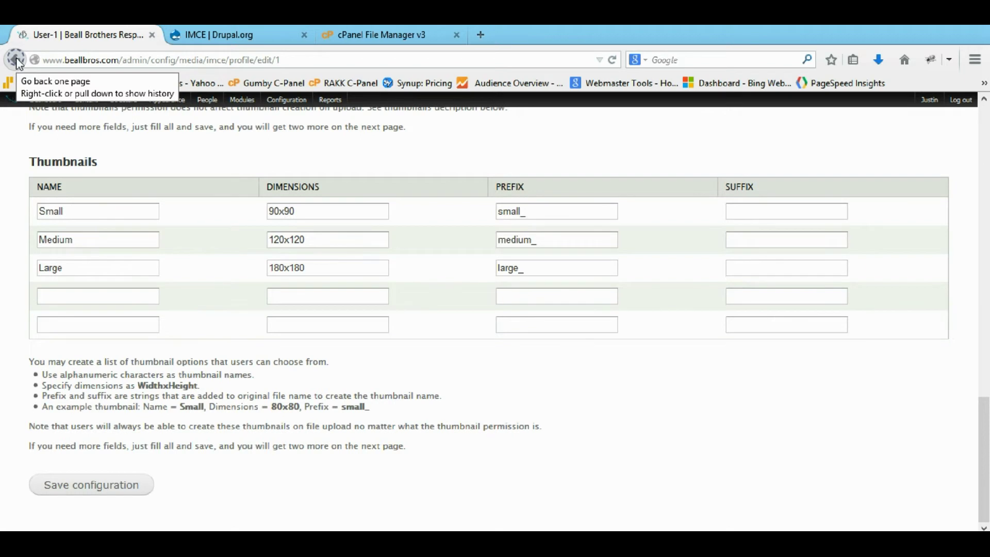
Open the Admins profile and inspect its Page_Images directory with all permissions checked.
{"action": "left_click", "coordinate": [19, 62]}
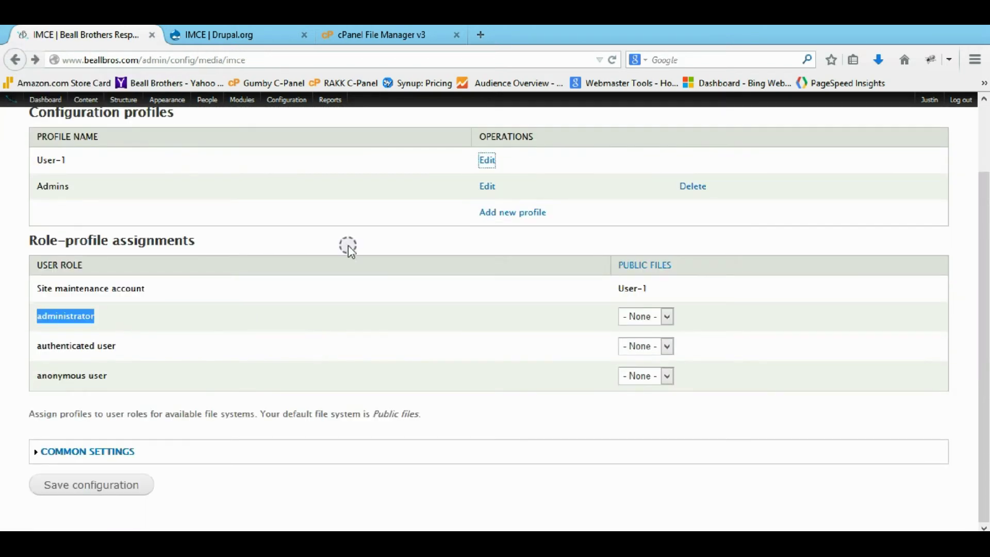
{"action": "left_click", "coordinate": [490, 188]}
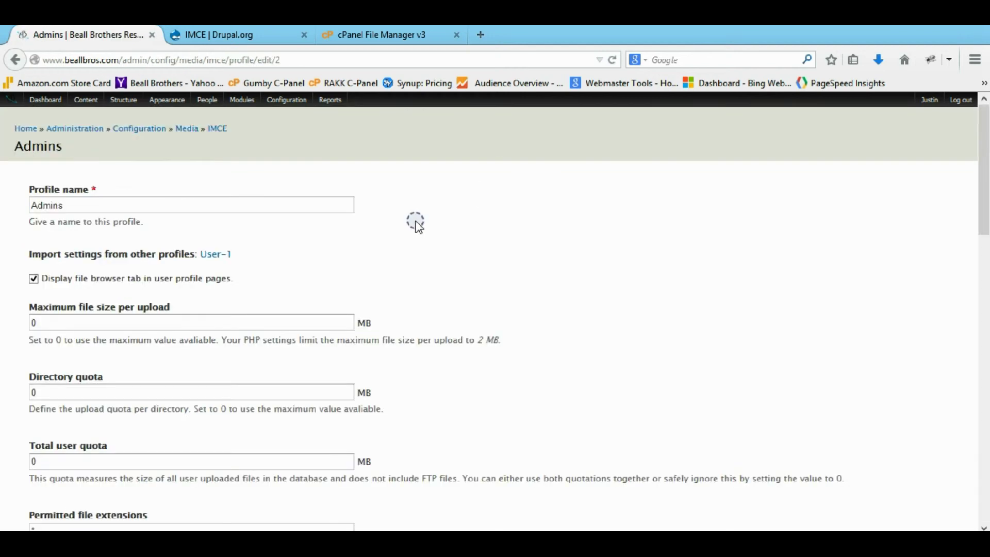
{"action": "scroll", "coordinate": [80, 319], "scroll_direction": "down", "scroll_amount": 6}
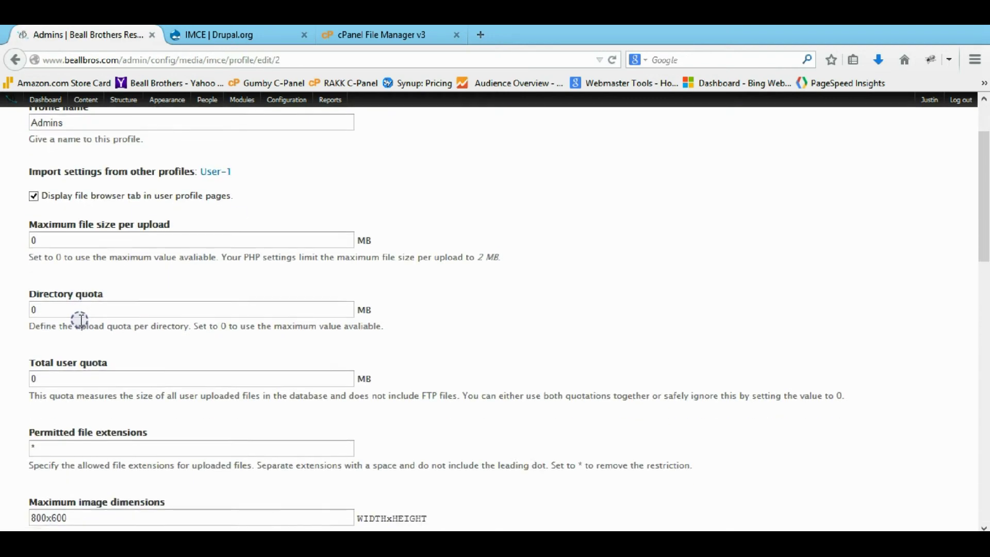
{"action": "scroll", "coordinate": [80, 319], "scroll_direction": "down", "scroll_amount": 2}
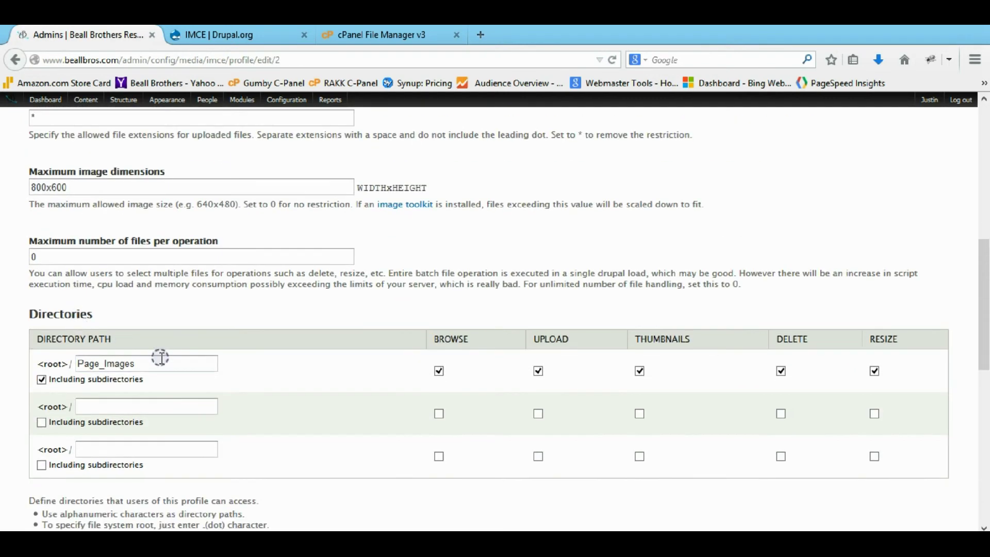
{"action": "left_click_drag", "start_coordinate": [155, 363], "coordinate": [5, 351]}
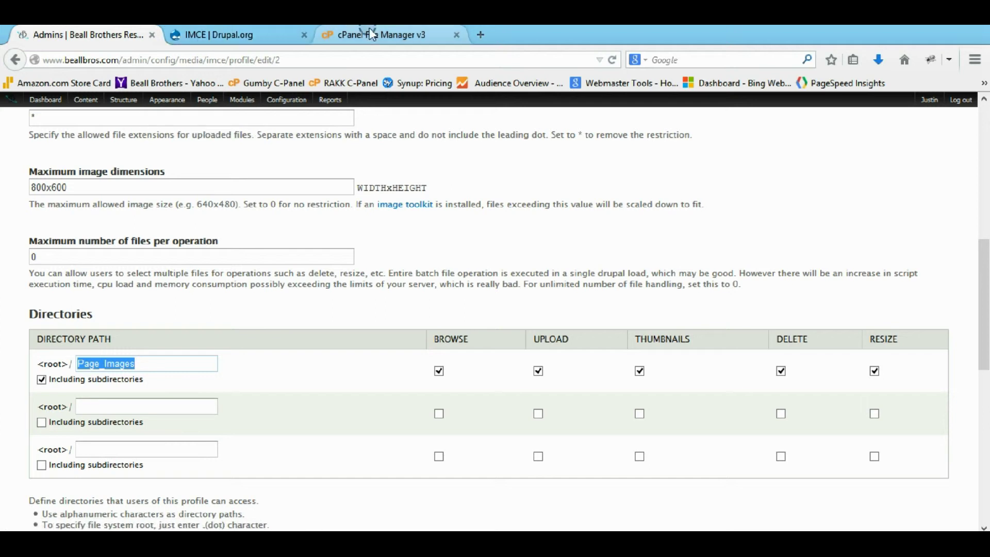
In cPanel File Manager, go up to sites, then into default/files to locate the Page_Images folder.
{"action": "left_click", "coordinate": [385, 37]}
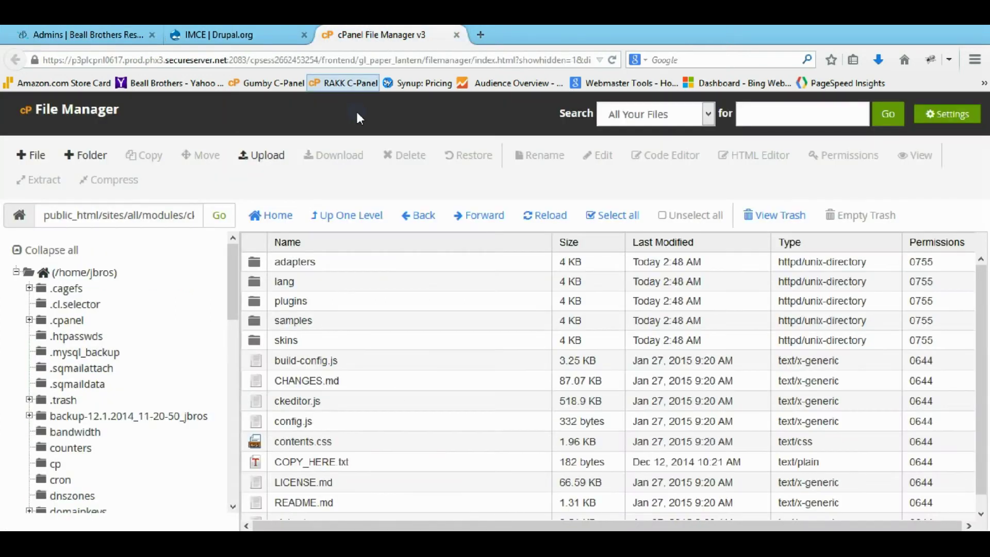
{"action": "left_click", "coordinate": [351, 218]}
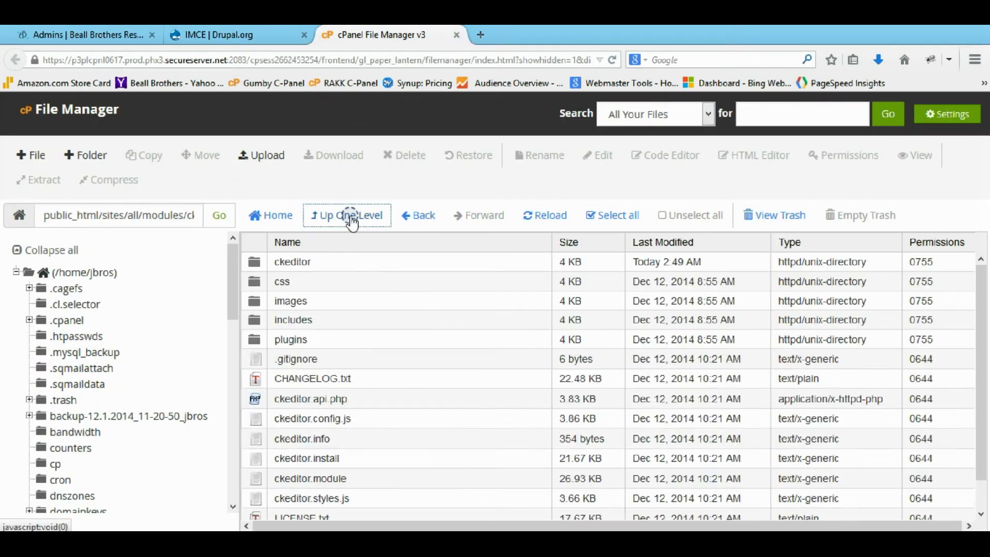
{"action": "left_click", "coordinate": [352, 218]}
{"action": "left_click", "coordinate": [352, 219]}
{"action": "left_click", "coordinate": [352, 219]}
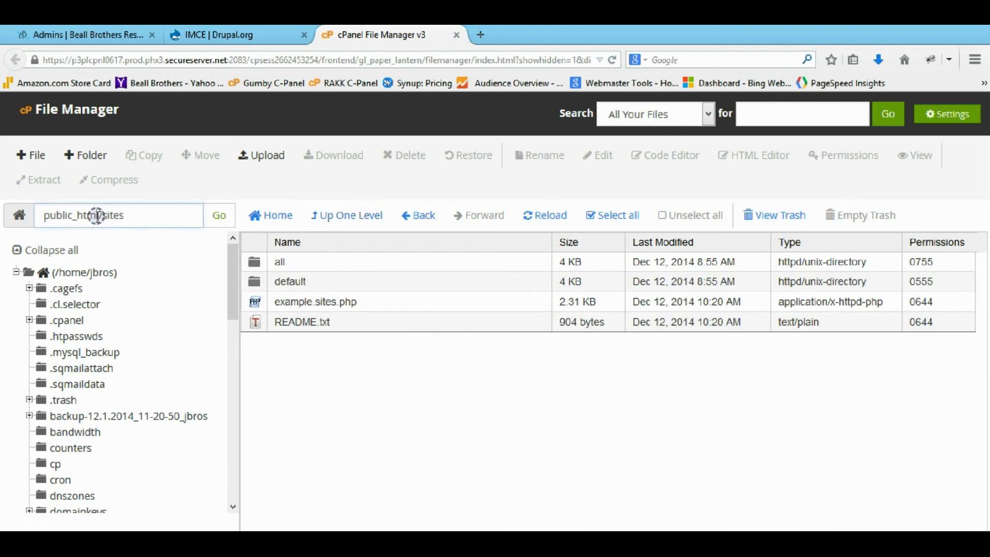
{"action": "left_click_drag", "start_coordinate": [95, 216], "coordinate": [34, 216]}
{"action": "left_click", "coordinate": [144, 216]}
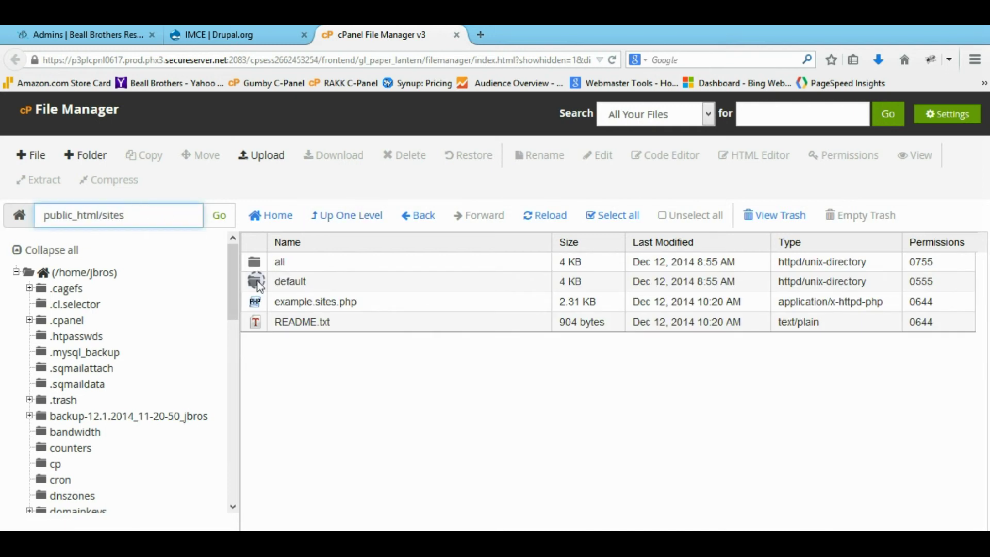
{"action": "double_click", "coordinate": [255, 282]}
{"action": "double_click", "coordinate": [261, 265]}
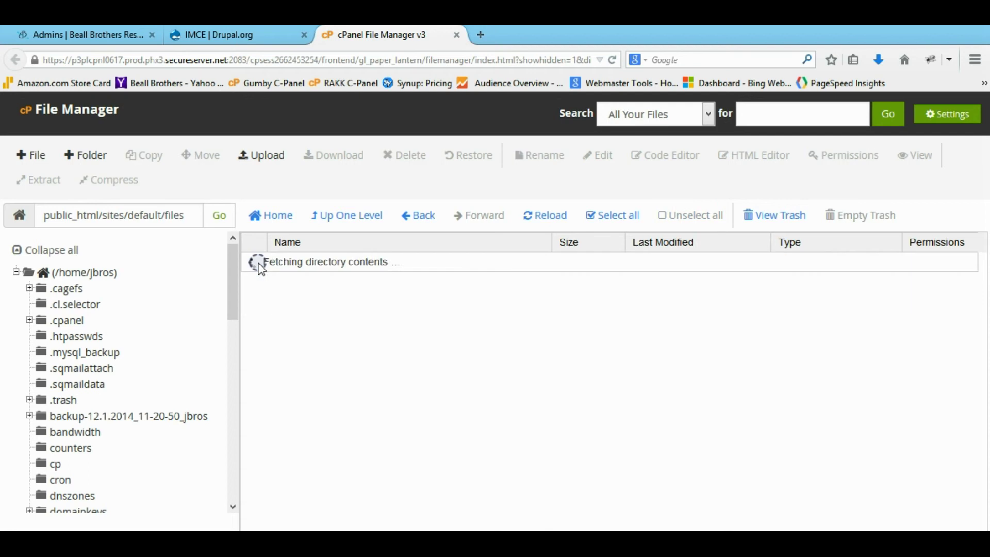
{"action": "left_click", "coordinate": [263, 400]}
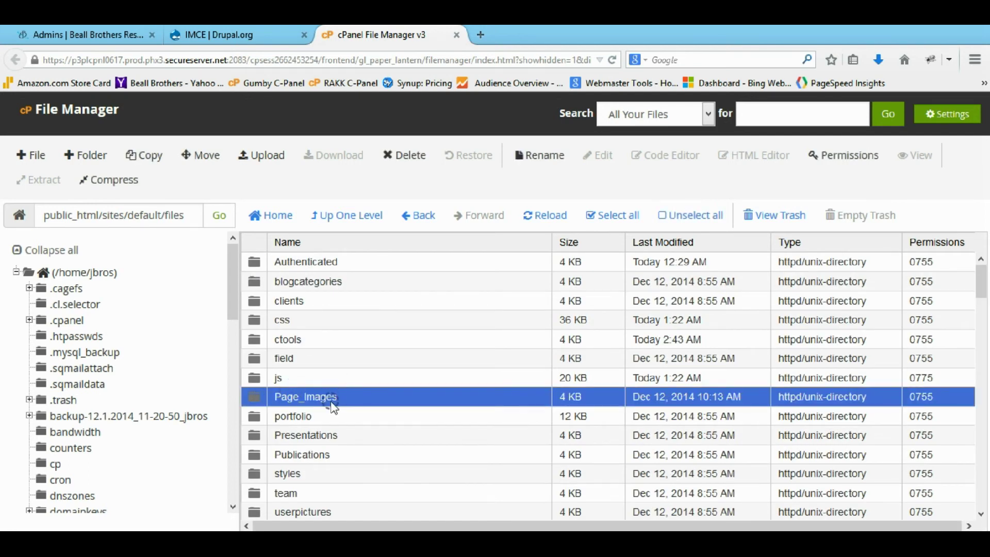
Confirm the Admins profile's Page_Images directory path and save the profile.
{"action": "left_click", "coordinate": [243, 36]}
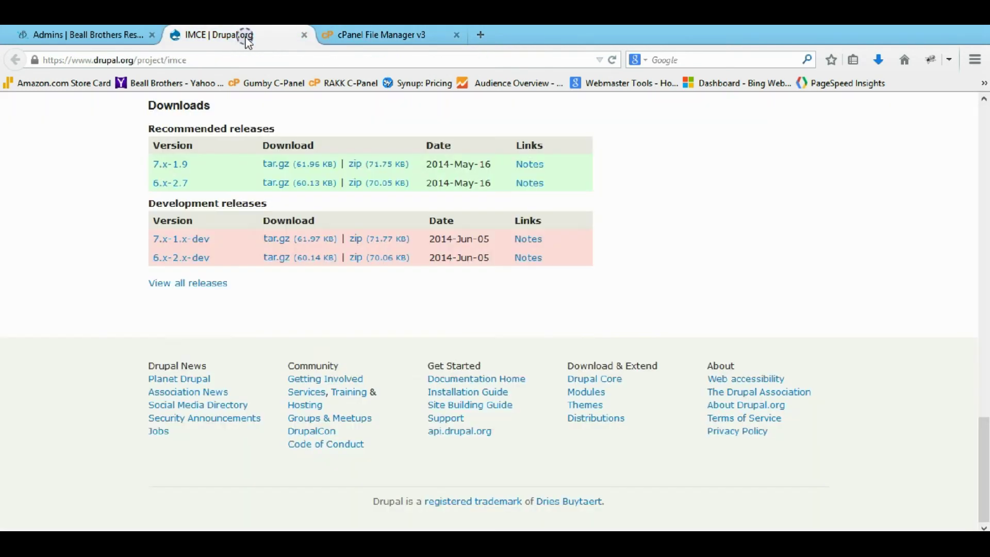
{"action": "left_click", "coordinate": [116, 35]}
{"action": "left_click_drag", "start_coordinate": [178, 363], "coordinate": [4, 351]}
{"action": "left_click", "coordinate": [361, 371]}
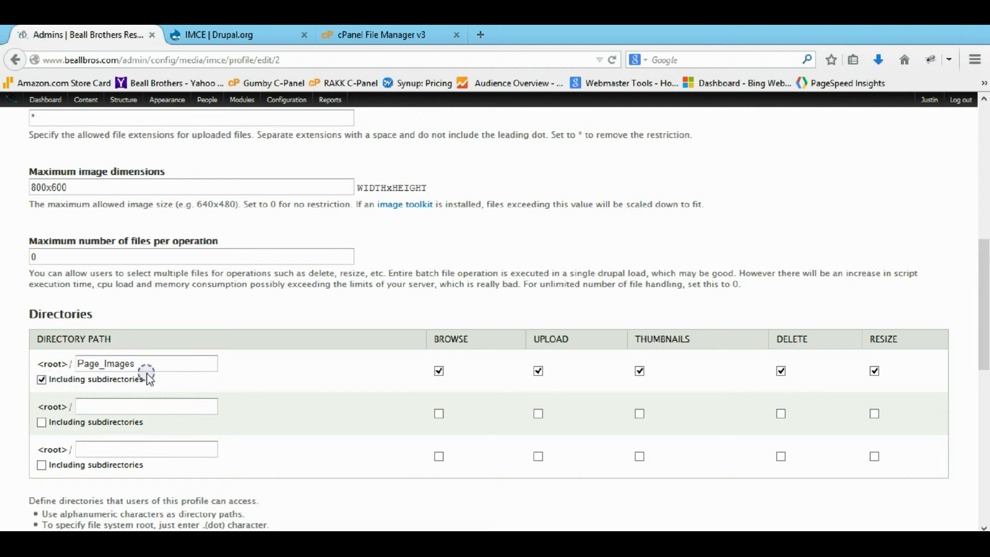
{"action": "scroll", "coordinate": [148, 384], "scroll_direction": "down", "scroll_amount": 10}
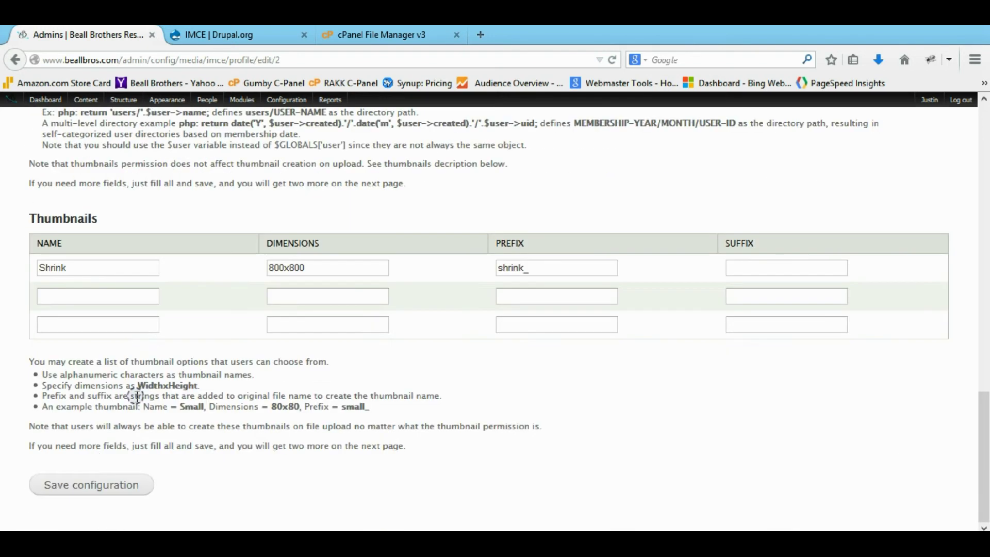
{"action": "left_click", "coordinate": [88, 495]}
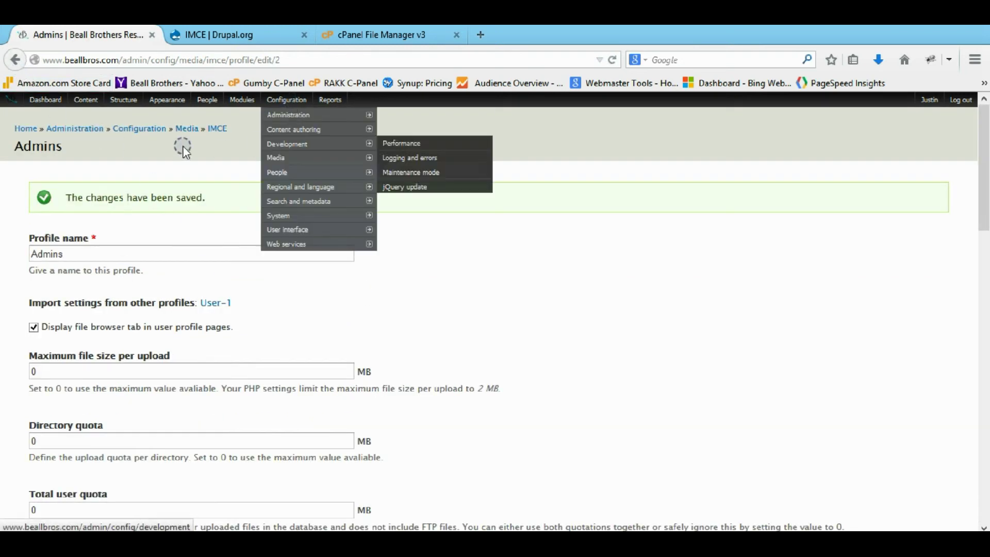
Assign the Admins profile to the administrator role for public files and save the assignments.
{"action": "left_click", "coordinate": [216, 129]}
{"action": "scroll", "coordinate": [593, 367], "scroll_direction": "down", "scroll_amount": 3}
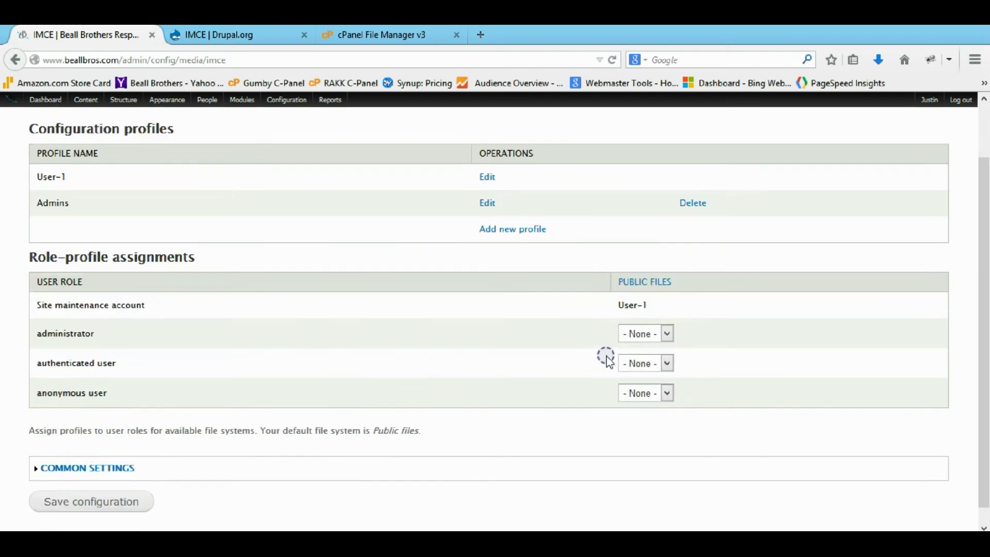
{"action": "left_click", "coordinate": [648, 316]}
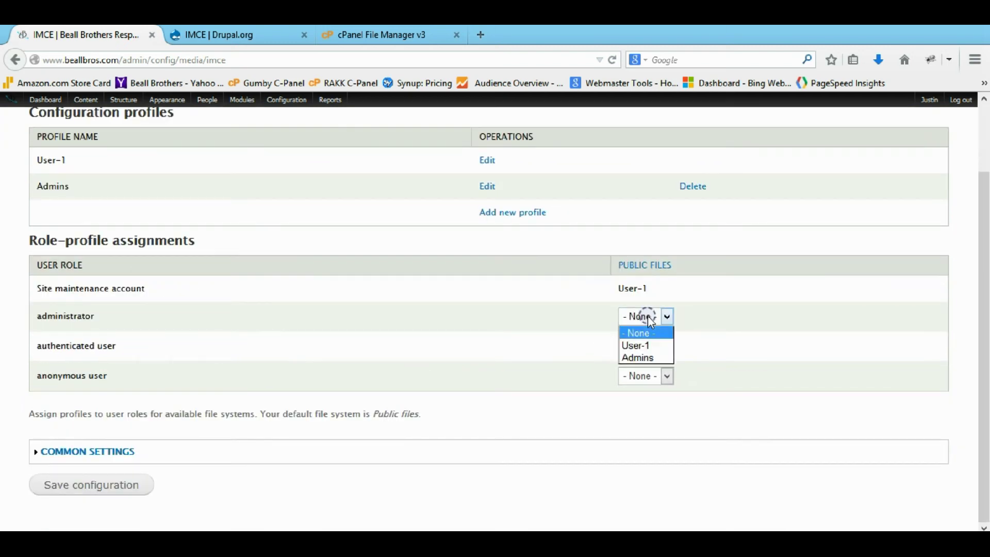
{"action": "left_click", "coordinate": [638, 357]}
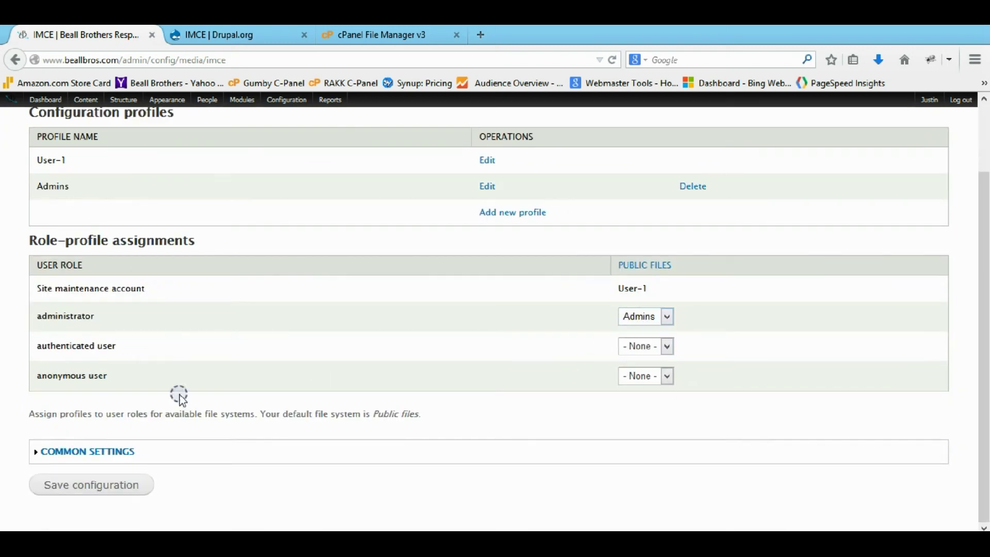
{"action": "left_click", "coordinate": [113, 486]}
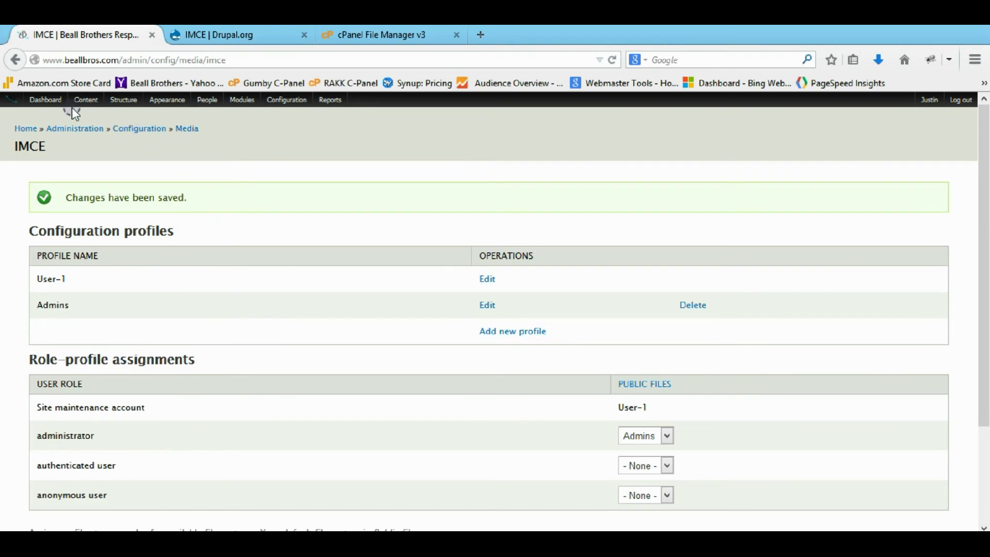
{"action": "left_click", "coordinate": [16, 102]}
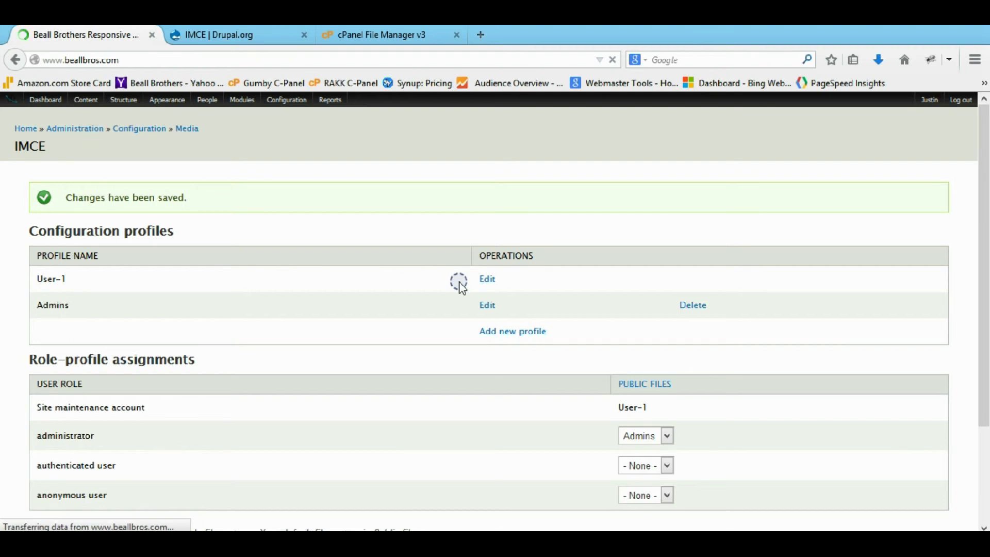
Edit the Personalized Service block and open the IMCE file browser from its image dialog.
{"action": "scroll", "coordinate": [459, 283], "scroll_direction": "down", "scroll_amount": 10}
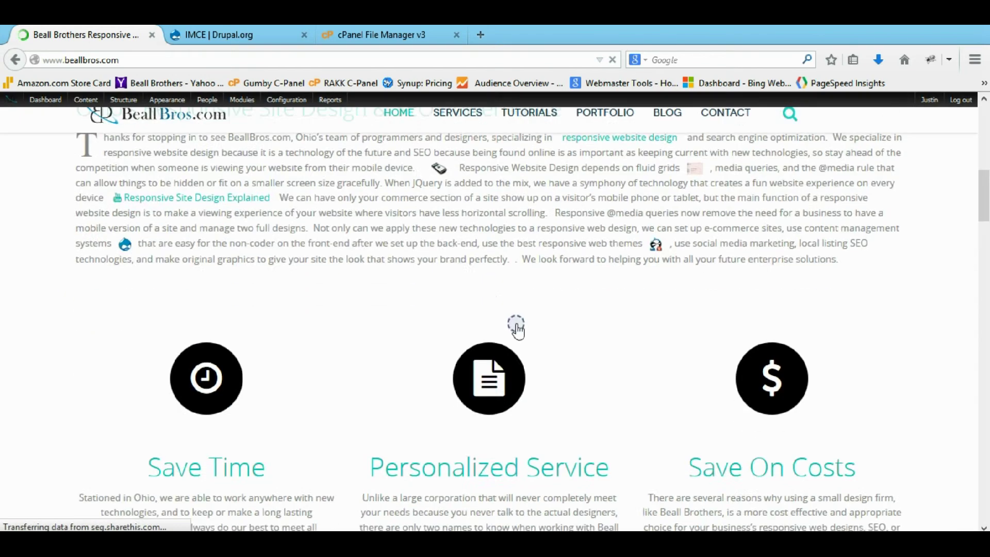
{"action": "left_click", "coordinate": [608, 268]}
{"action": "left_click", "coordinate": [594, 288]}
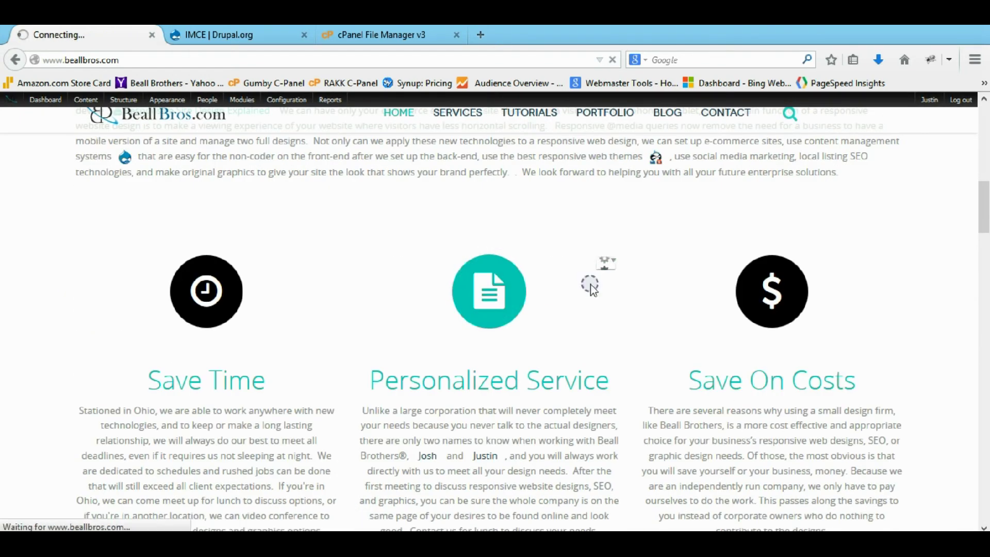
{"action": "scroll", "coordinate": [285, 338], "scroll_direction": "down", "scroll_amount": 3}
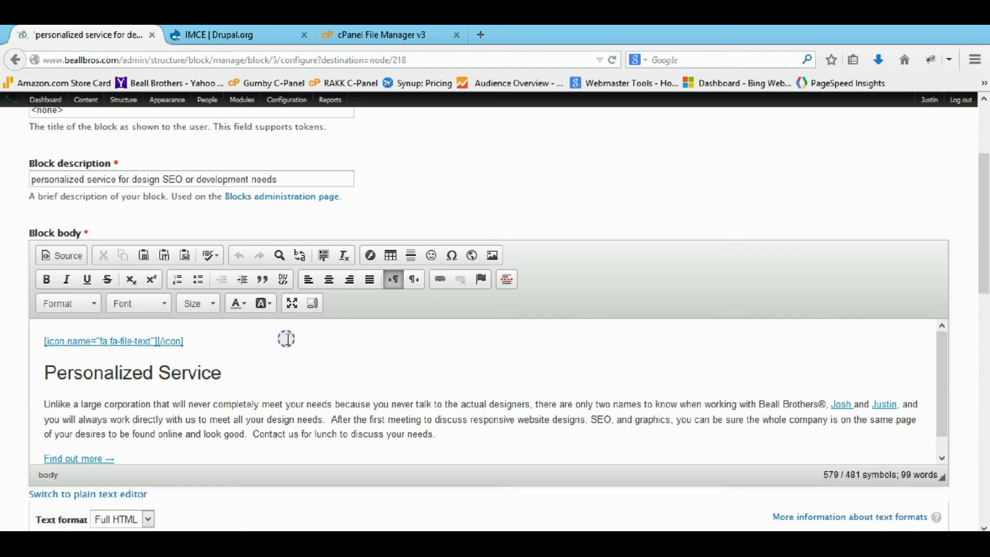
{"action": "left_click", "coordinate": [249, 324]}
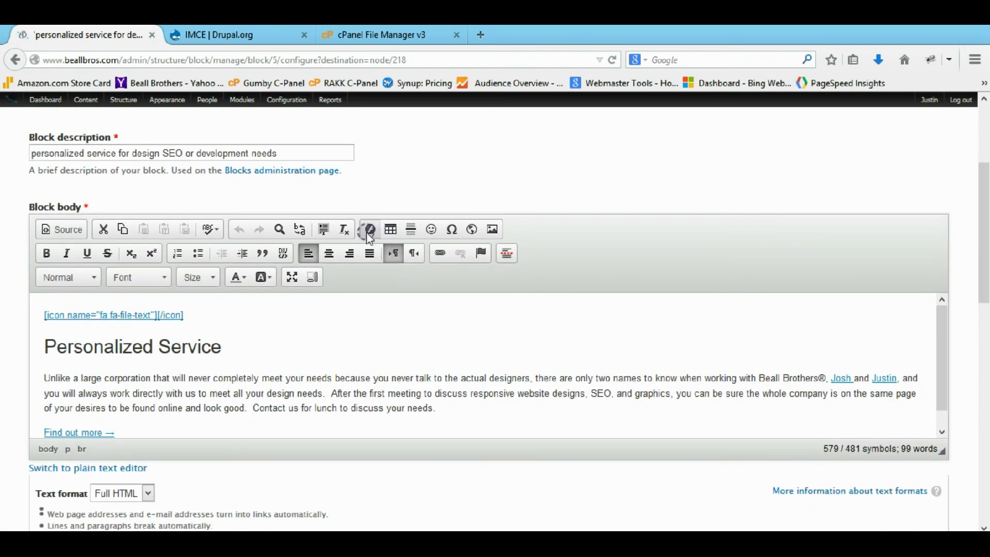
{"action": "left_click", "coordinate": [492, 229]}
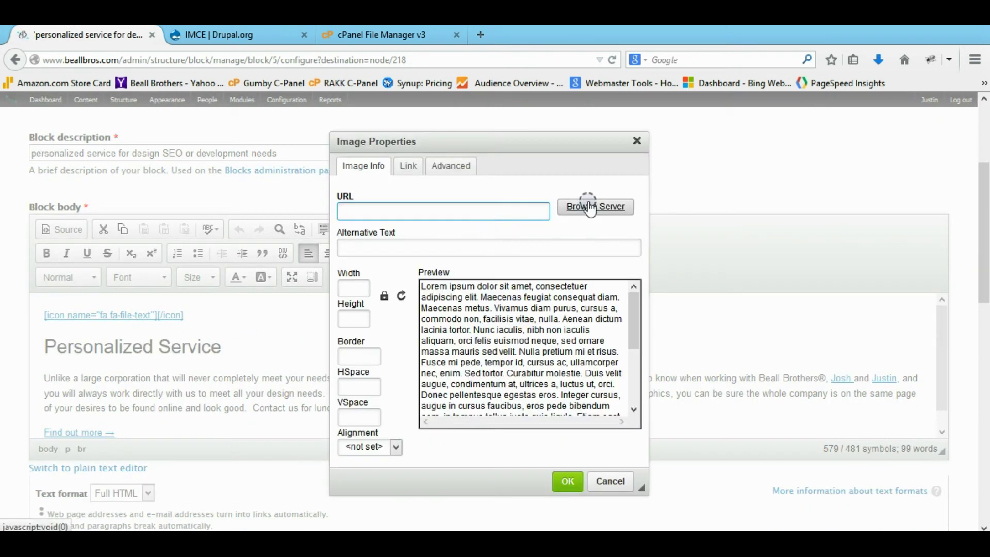
{"action": "left_click", "coordinate": [591, 208]}
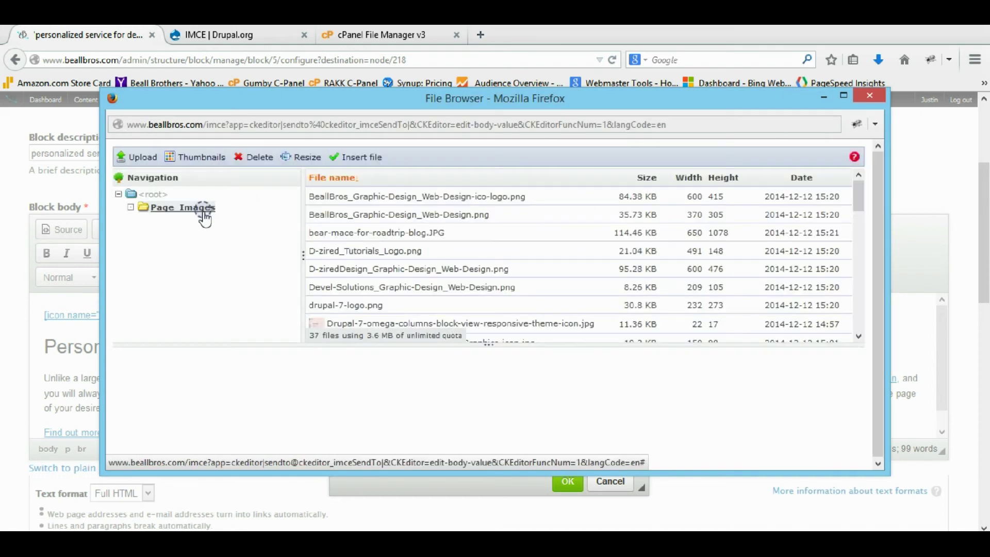
Browse Page_Images, previewing bear-mace, D-ziredDesign and Devel-Solutions, then close both dialogs without inserting.
{"action": "left_click_drag", "start_coordinate": [217, 208], "coordinate": [129, 209]}
{"action": "left_click", "coordinate": [238, 214]}
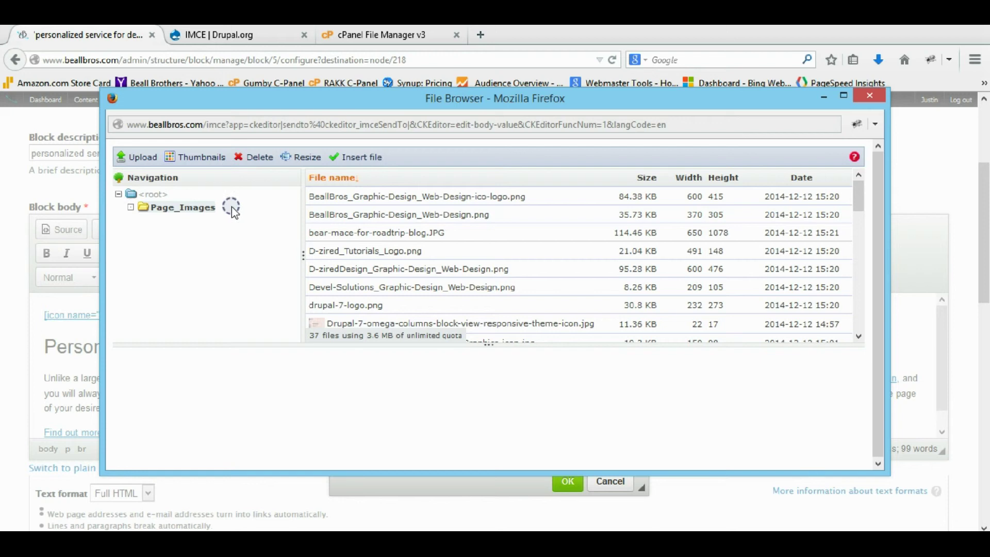
{"action": "left_click", "coordinate": [119, 195]}
{"action": "left_click", "coordinate": [119, 196]}
{"action": "left_click", "coordinate": [129, 208]}
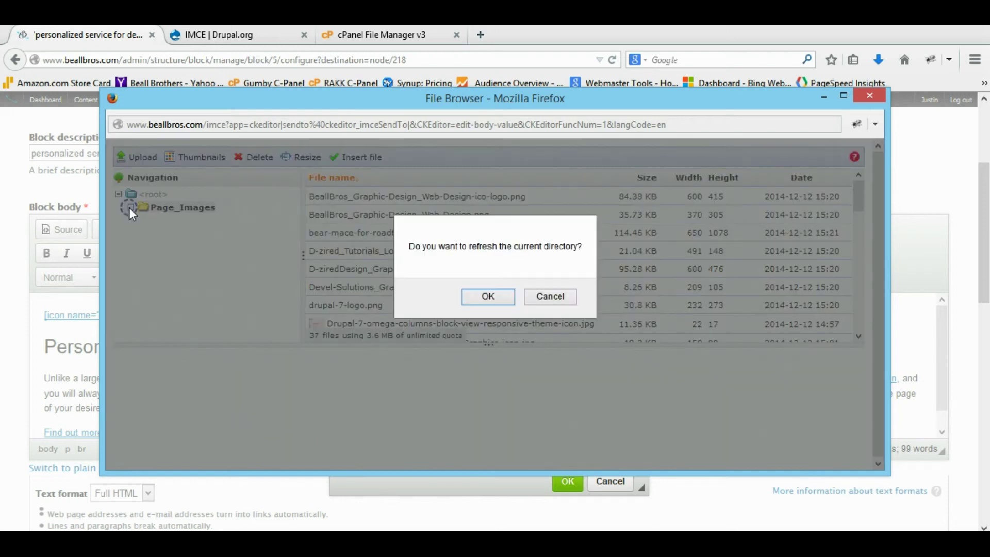
{"action": "left_click", "coordinate": [549, 295]}
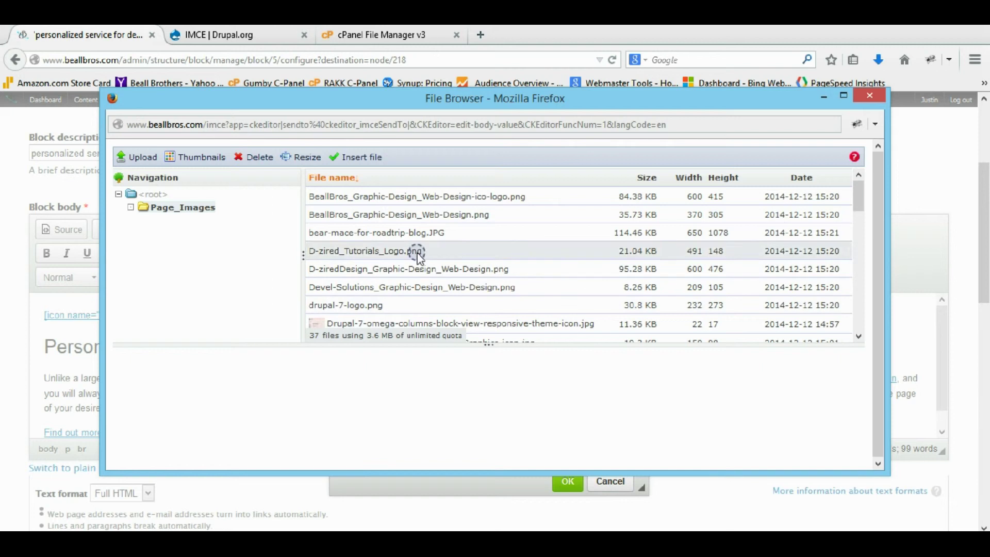
{"action": "left_click", "coordinate": [362, 235]}
{"action": "left_click", "coordinate": [375, 268]}
{"action": "left_click", "coordinate": [375, 286]}
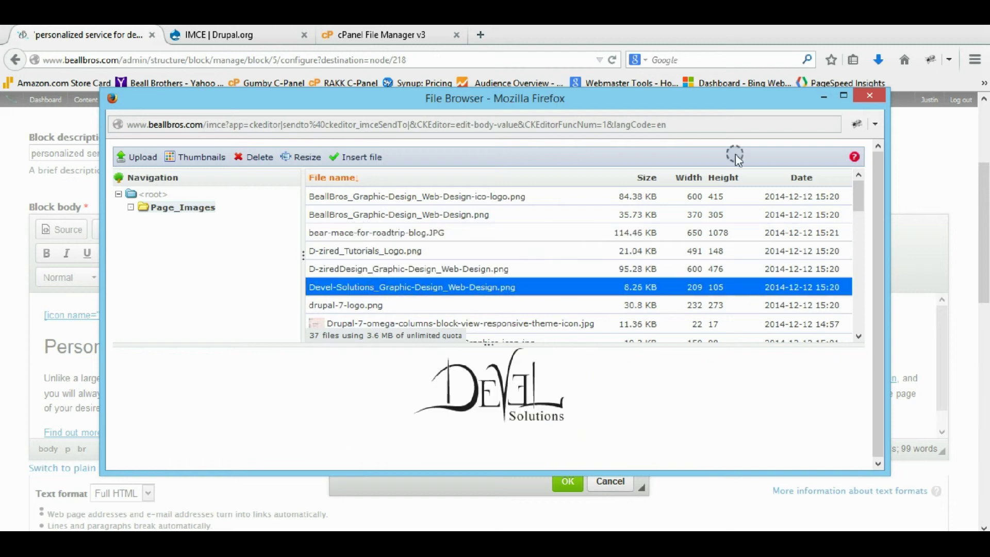
{"action": "left_click", "coordinate": [869, 97]}
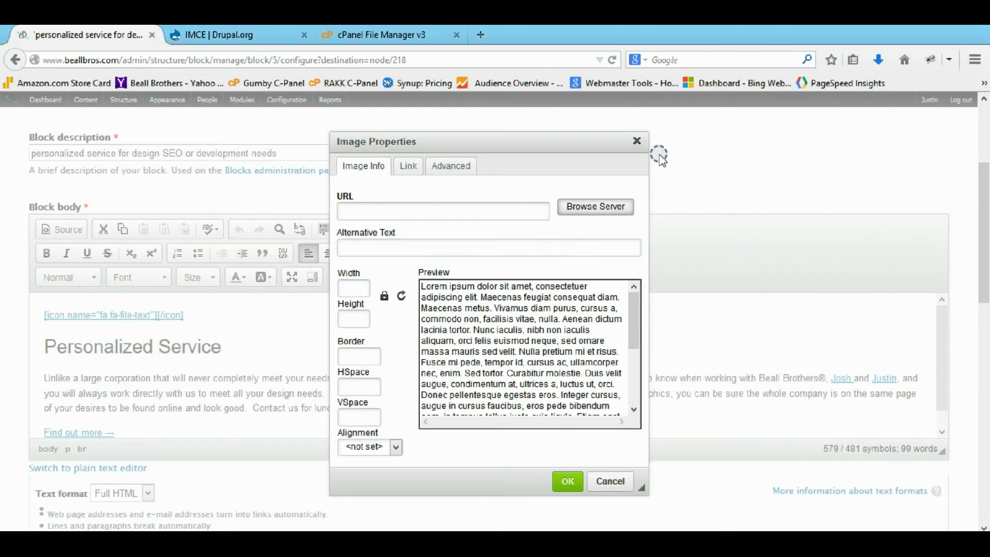
{"action": "left_click", "coordinate": [639, 141]}
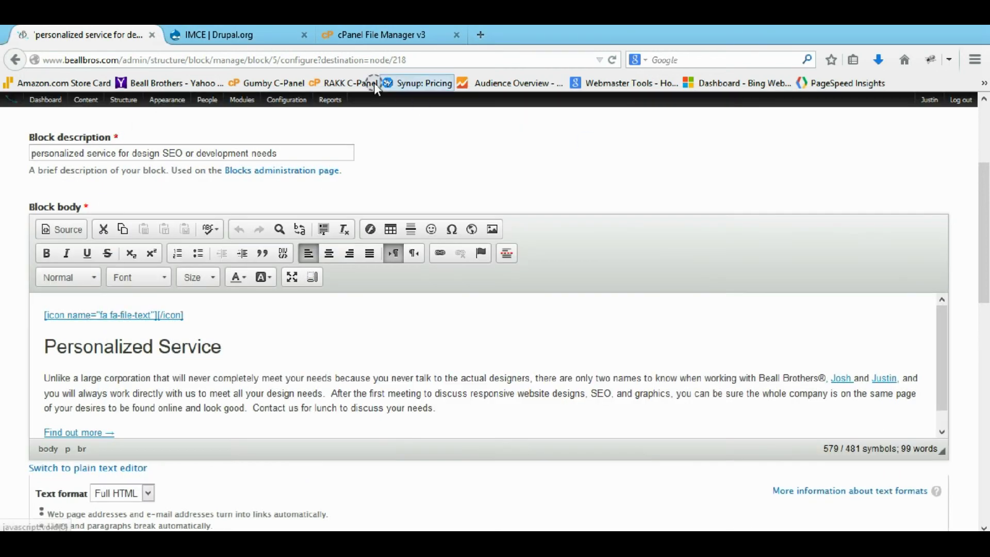
{"action": "left_click", "coordinate": [257, 37]}
Create a new Visitors folder in cPanel's public_html/sites/default/files directory.
{"action": "left_click", "coordinate": [374, 39]}
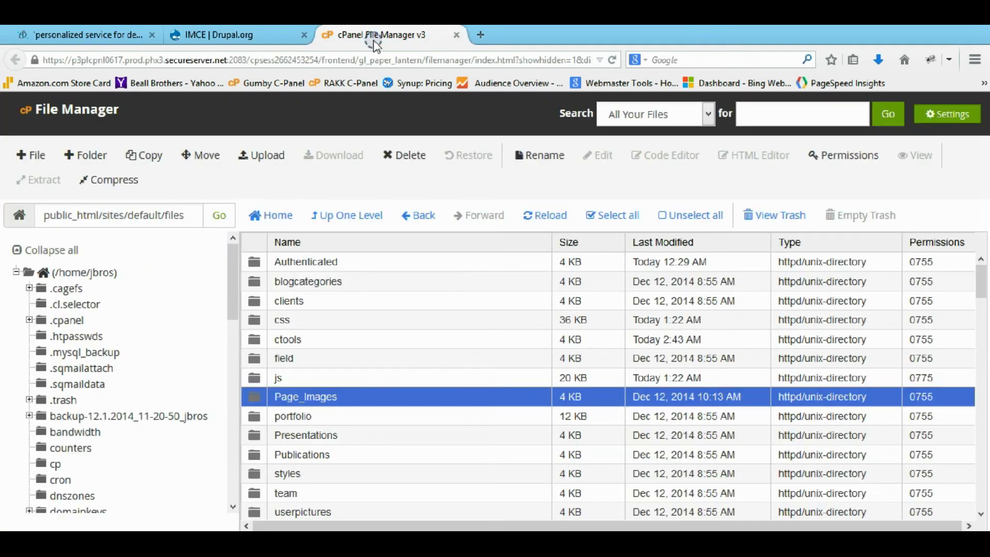
{"action": "left_click", "coordinate": [289, 495]}
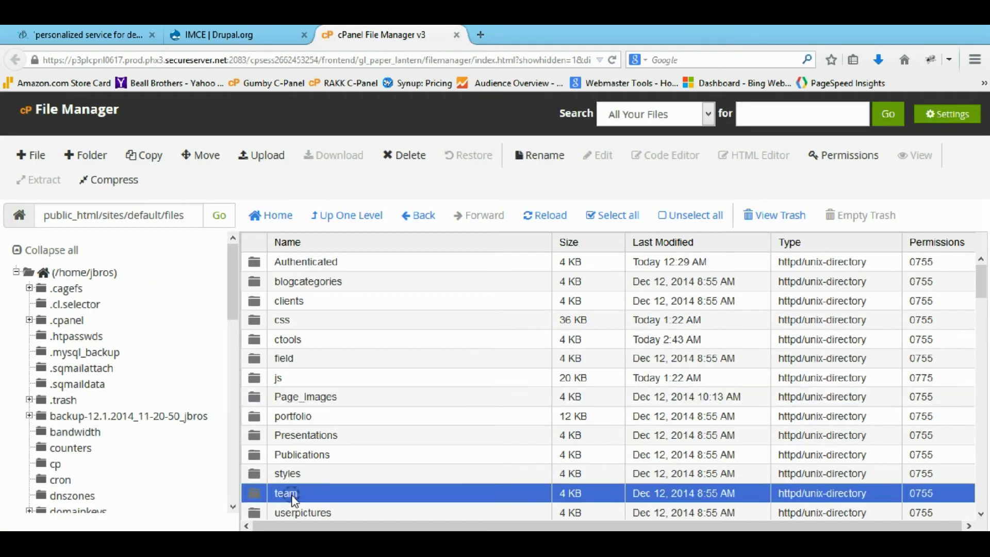
{"action": "scroll", "coordinate": [292, 500], "scroll_direction": "down", "scroll_amount": 2}
{"action": "scroll", "coordinate": [291, 499], "scroll_direction": "down", "scroll_amount": 2}
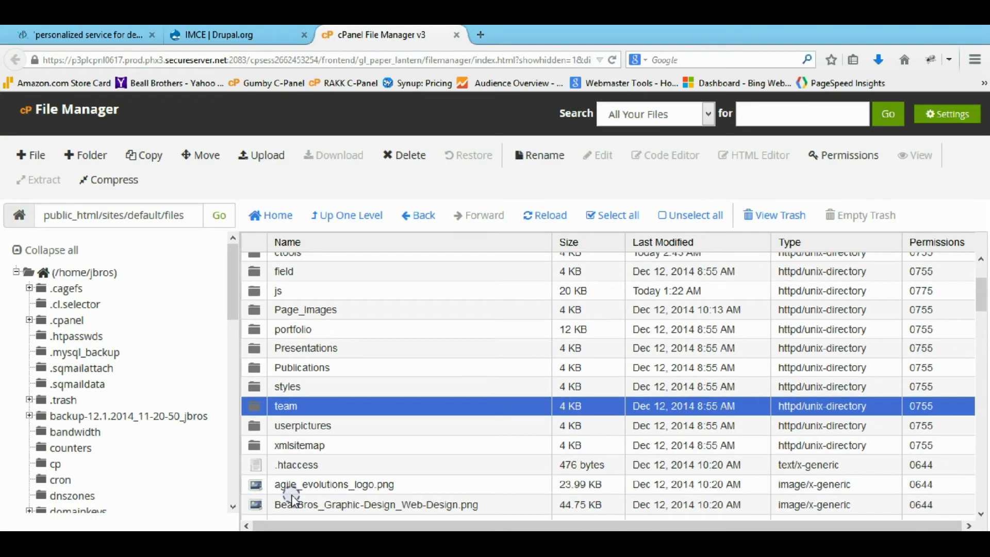
{"action": "left_click", "coordinate": [282, 385]}
{"action": "scroll", "coordinate": [273, 316], "scroll_direction": "up", "scroll_amount": 4}
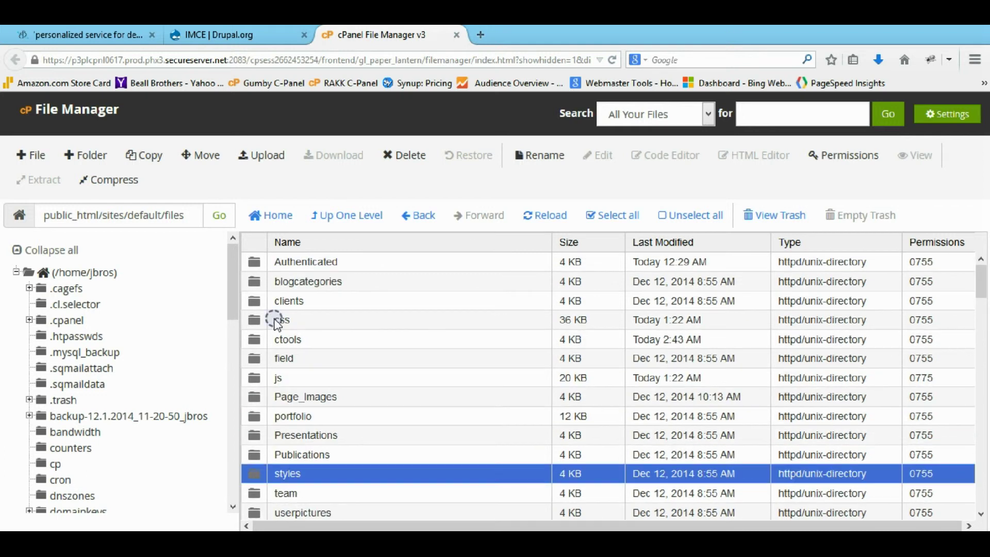
{"action": "left_click", "coordinate": [84, 155]}
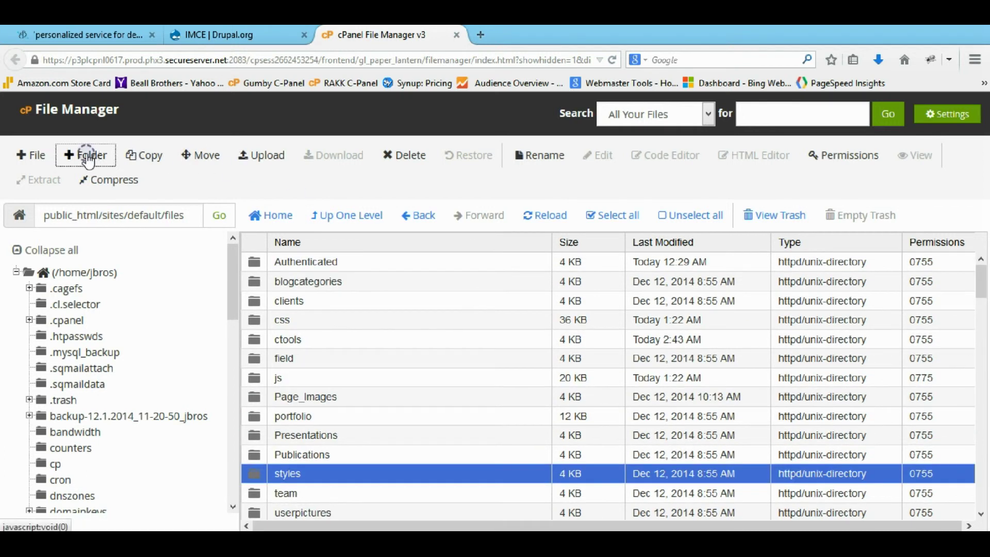
{"action": "left_click", "coordinate": [442, 284]}
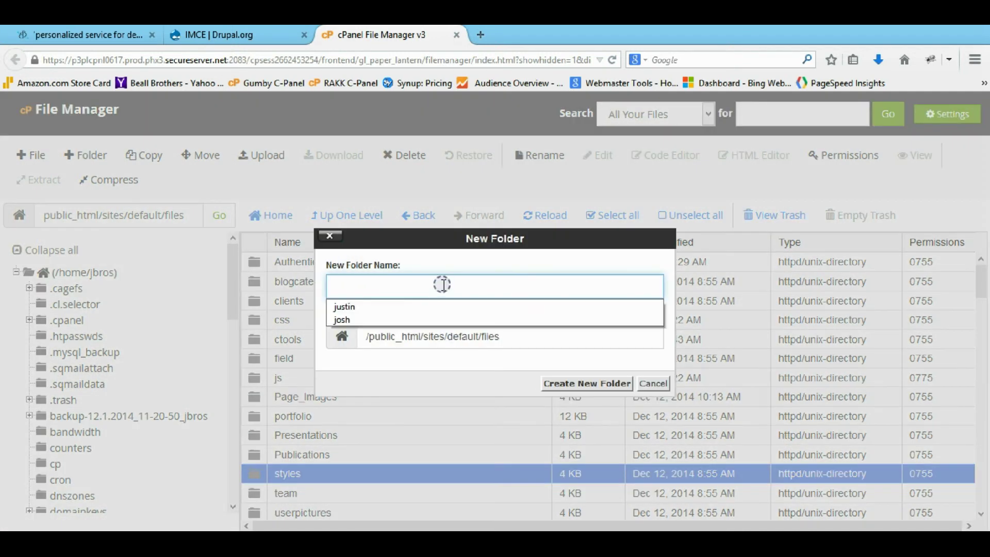
{"action": "type", "text": "Visitors"}
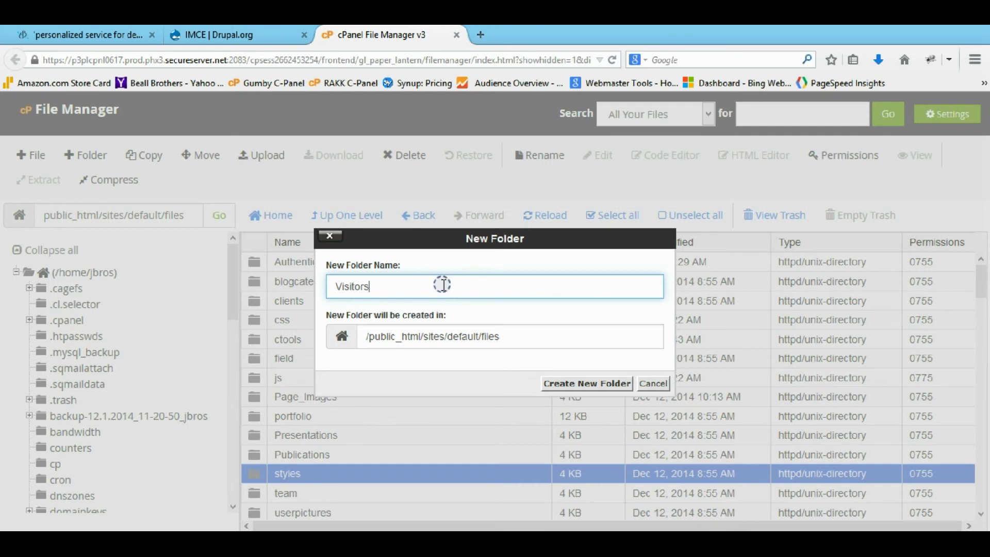
{"action": "key", "text": "Return"}
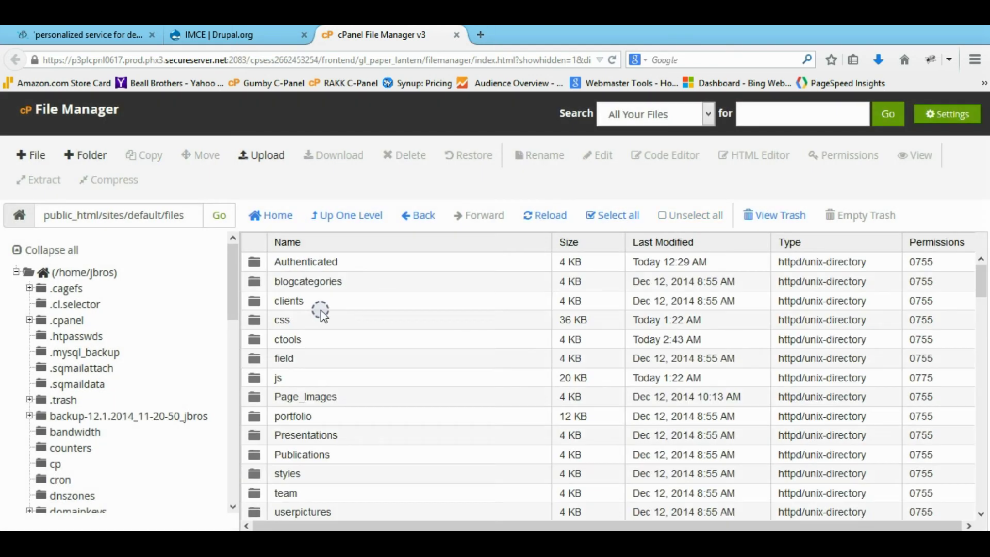
{"action": "left_click", "coordinate": [234, 34]}
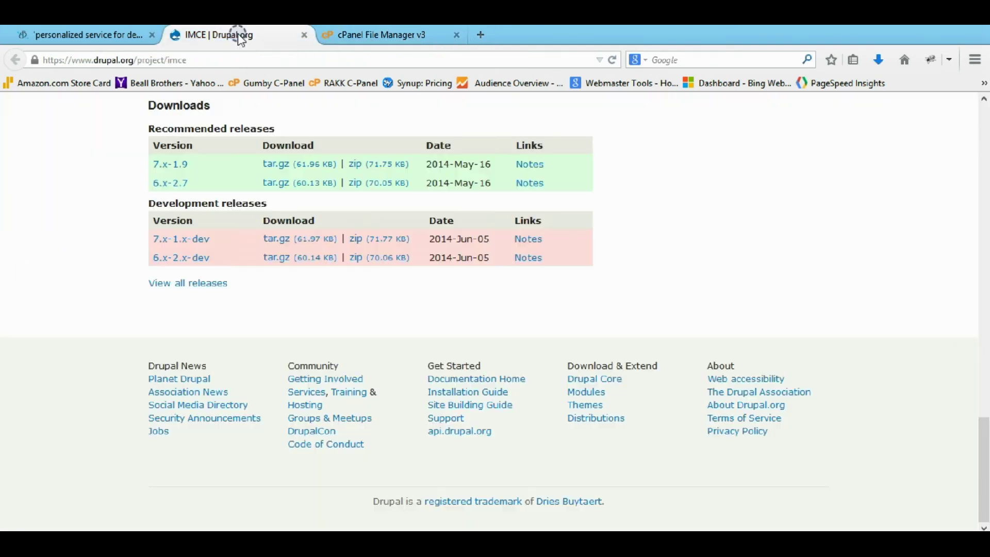
Close the drupal.org IMCE tab and reopen IMCE settings from Configuration's Media section.
{"action": "left_click", "coordinate": [121, 39]}
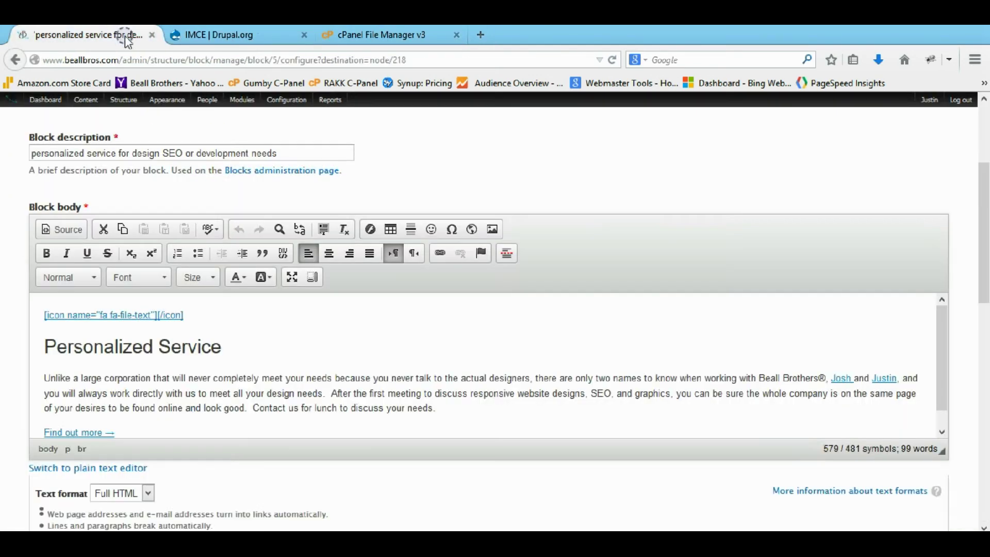
{"action": "left_click", "coordinate": [305, 35]}
{"action": "mouse_move", "coordinate": [275, 125]}
{"action": "left_click", "coordinate": [285, 100]}
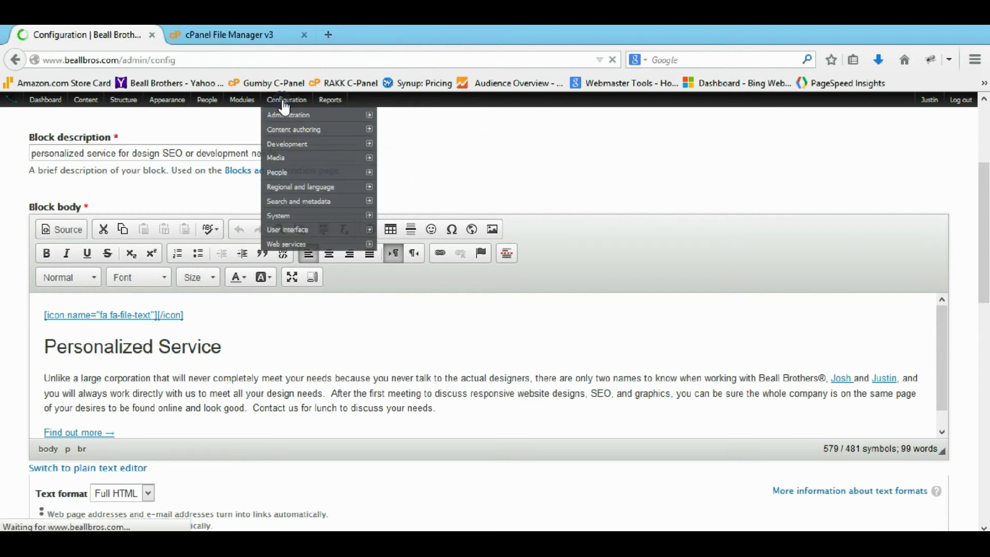
{"action": "scroll", "coordinate": [228, 409], "scroll_direction": "down", "scroll_amount": 10}
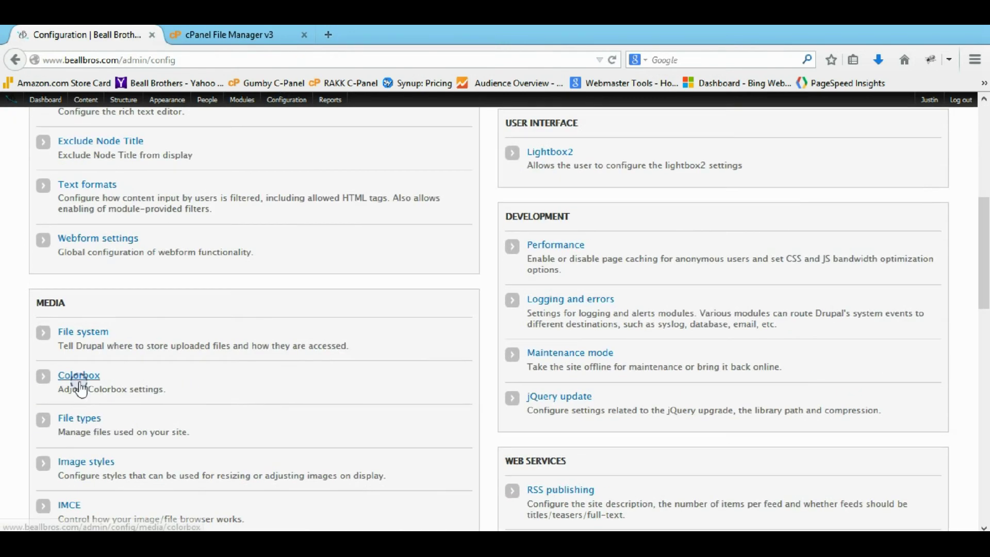
{"action": "left_click", "coordinate": [71, 339]}
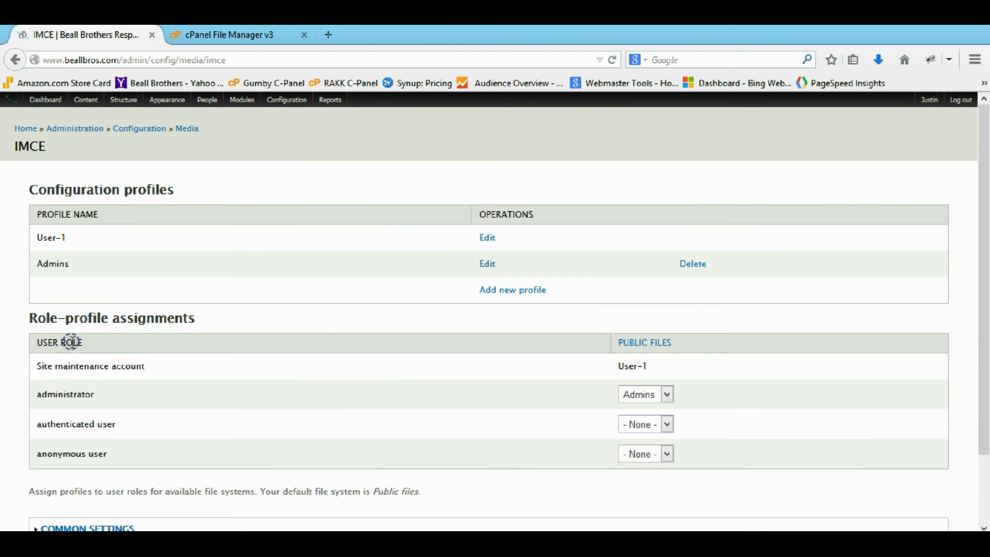
Start a new IMCE profile and name it 'Visitors'.
{"action": "left_click", "coordinate": [513, 292]}
{"action": "left_click", "coordinate": [133, 203]}
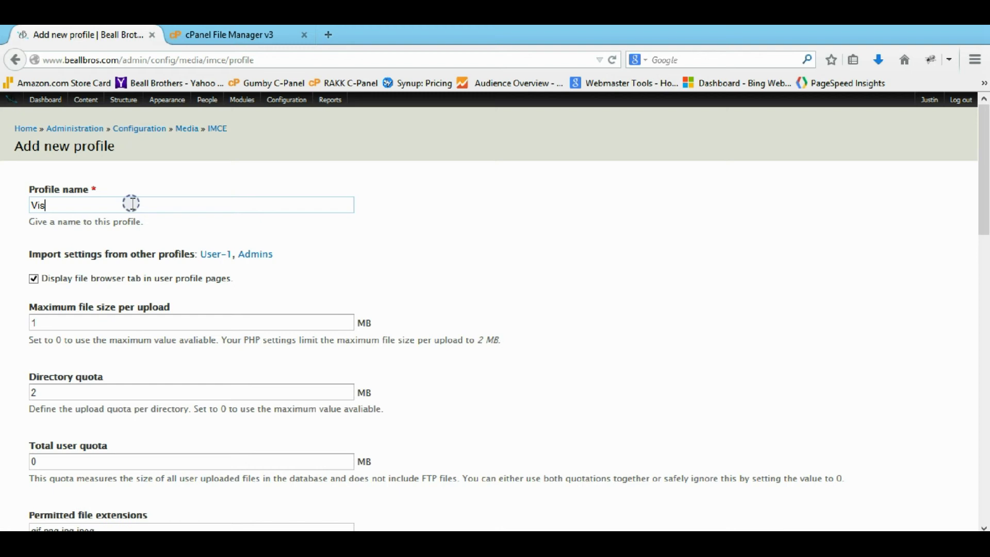
{"action": "scroll", "coordinate": [129, 211], "scroll_direction": "down", "scroll_amount": 3}
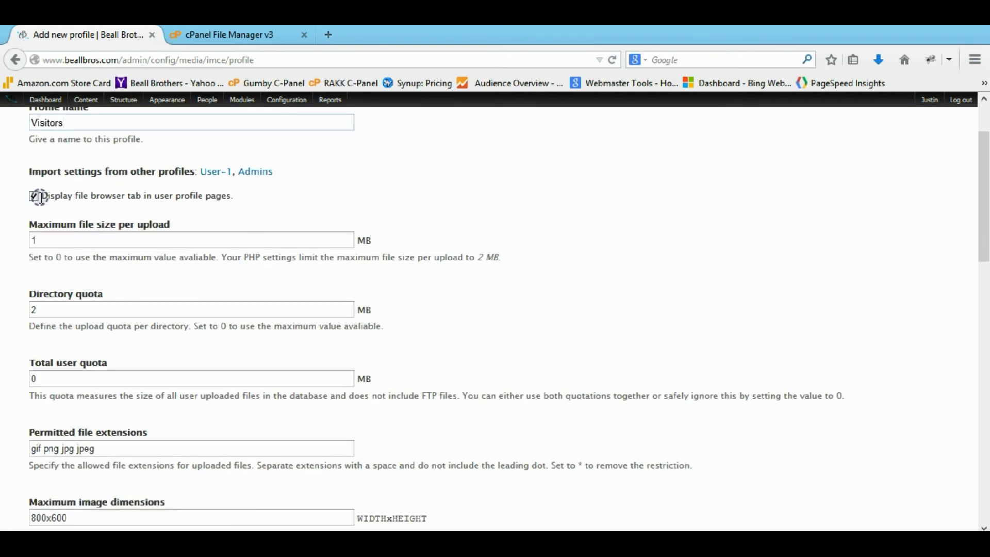
Turn off the profile-page file browser tab and open the account page in a new tab.
{"action": "left_click", "coordinate": [34, 195]}
{"action": "left_click", "coordinate": [34, 197]}
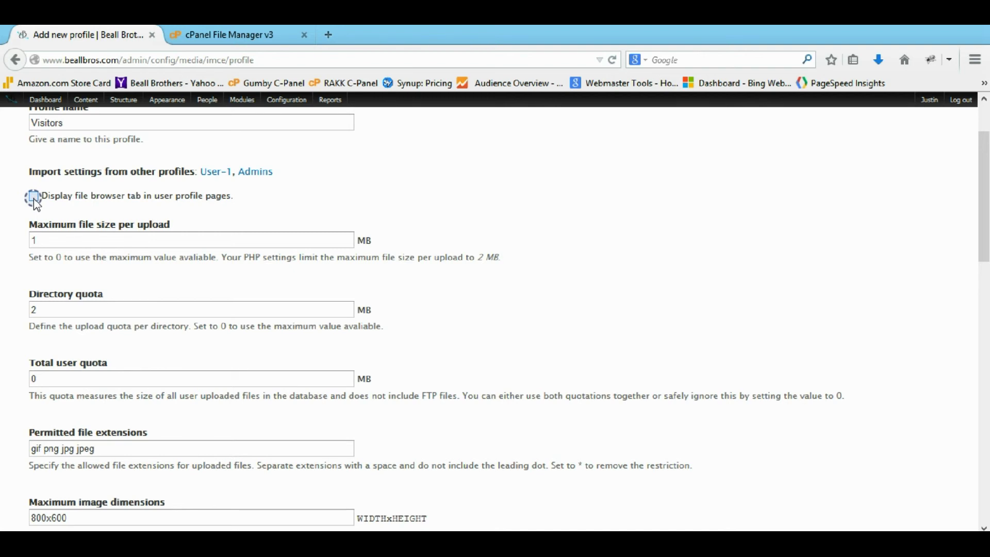
{"action": "right_click", "coordinate": [926, 108]}
{"action": "left_click", "coordinate": [922, 110]}
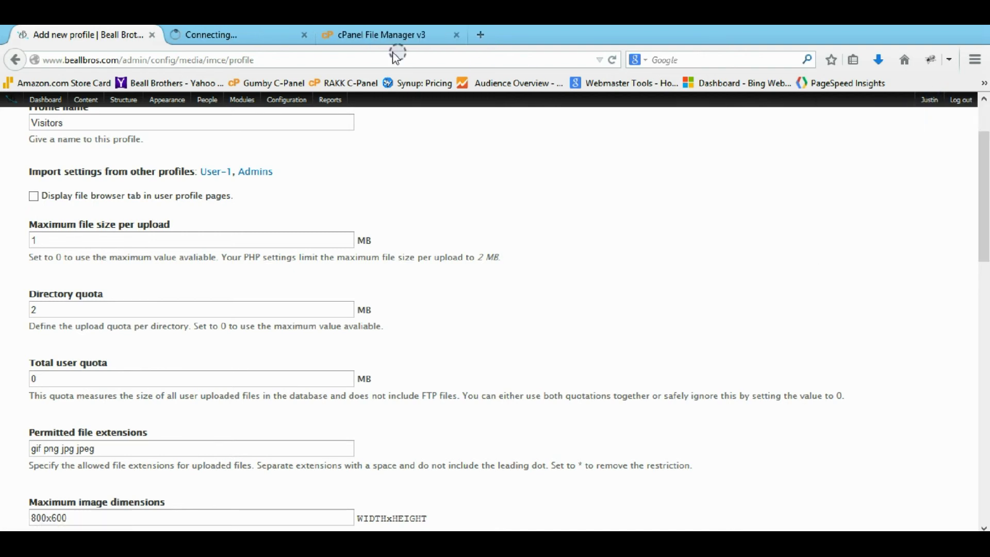
View the account's File Browser listing of the 37 Page_Images files (3.6 MB).
{"action": "left_click", "coordinate": [233, 34]}
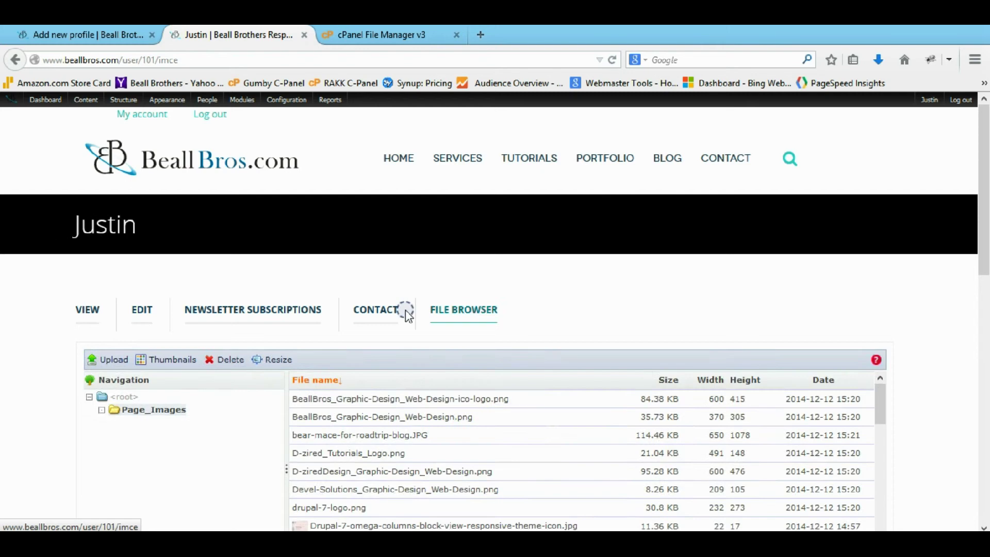
{"action": "scroll", "coordinate": [406, 312], "scroll_direction": "down", "scroll_amount": 3}
{"action": "scroll", "coordinate": [407, 311], "scroll_direction": "down", "scroll_amount": 10}
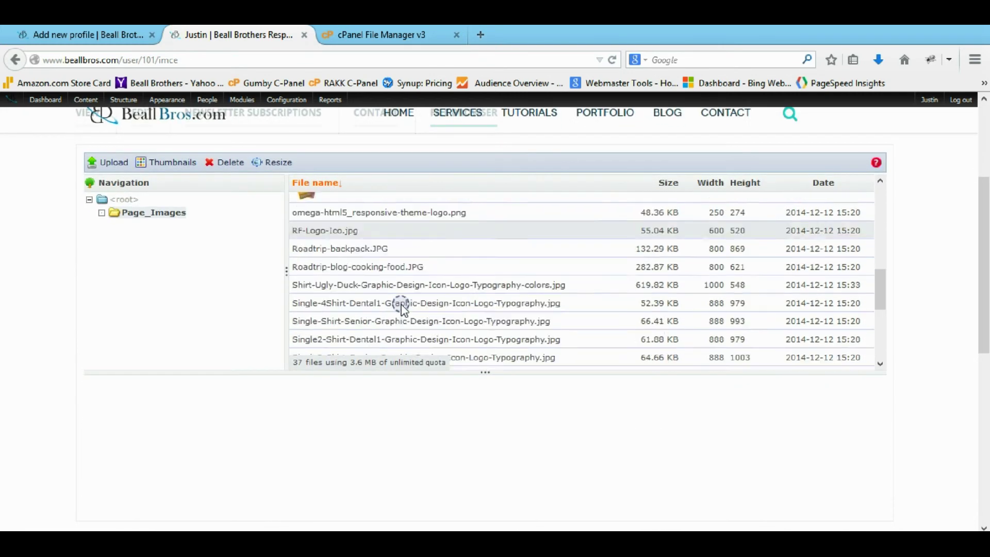
Review the Visitors profile's upload limits and set the directory quota to 0.
{"action": "left_click", "coordinate": [82, 33]}
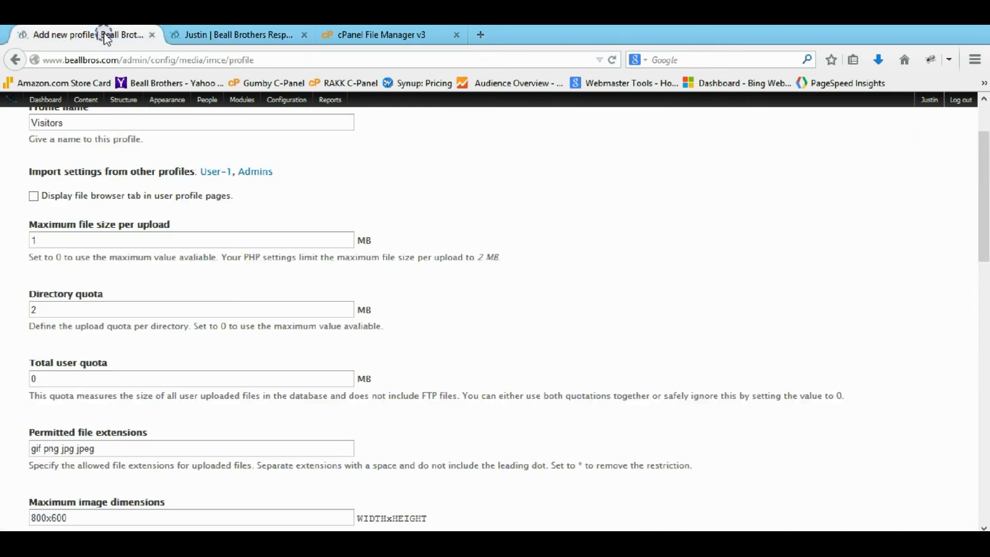
{"action": "mouse_move", "coordinate": [178, 212]}
{"action": "left_click", "coordinate": [306, 238]}
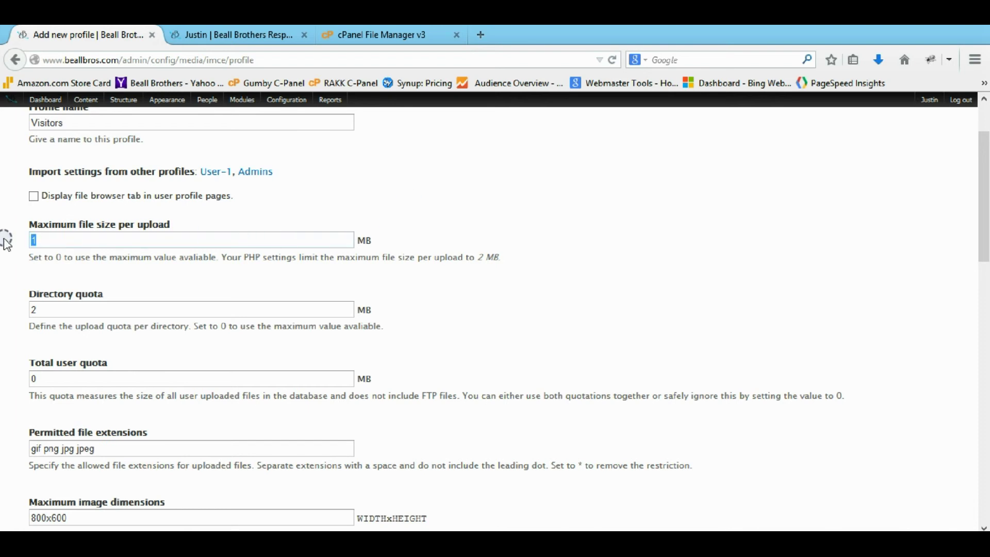
{"action": "scroll", "coordinate": [8, 240], "scroll_direction": "down", "scroll_amount": 3}
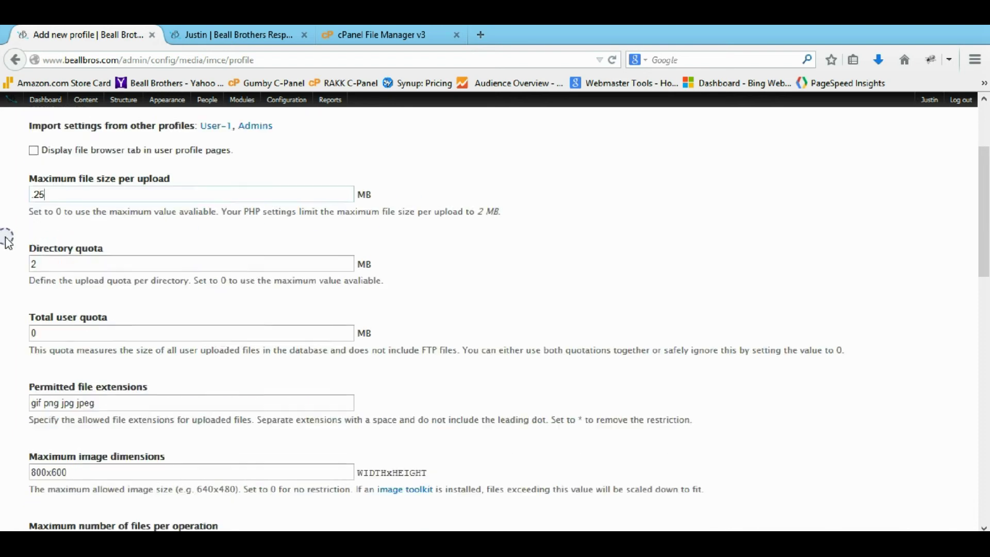
{"action": "left_click", "coordinate": [53, 223]}
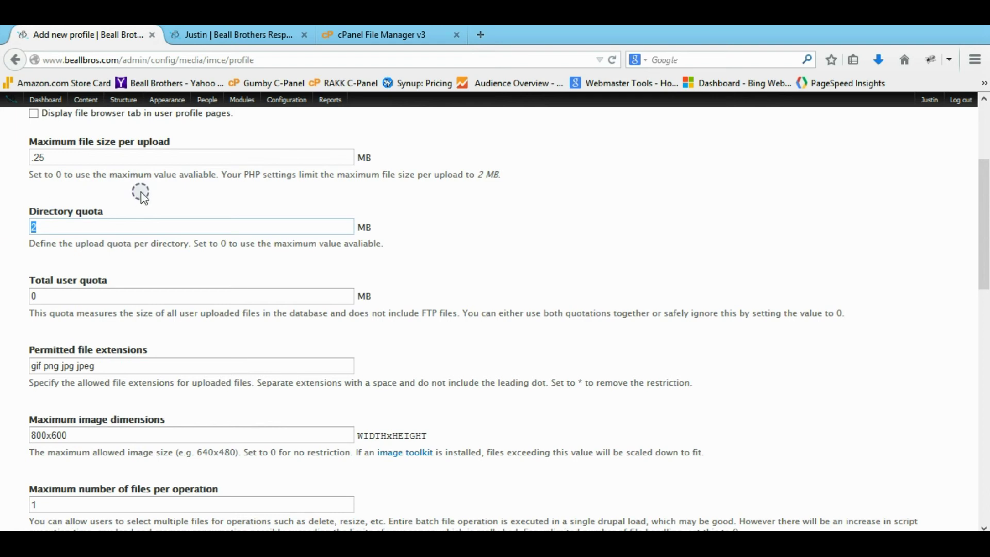
{"action": "double_click", "coordinate": [39, 295]}
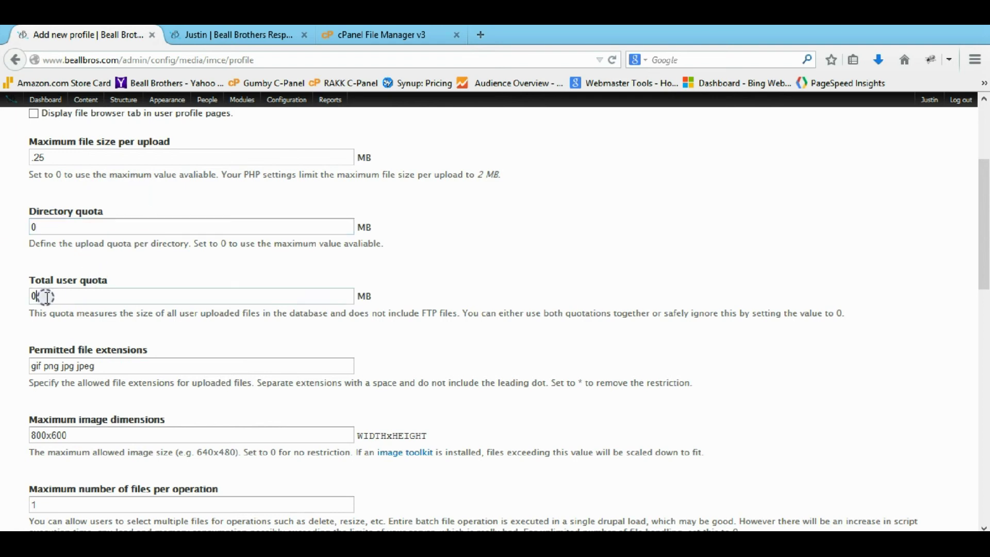
{"action": "scroll", "coordinate": [83, 299], "scroll_direction": "down", "scroll_amount": 3}
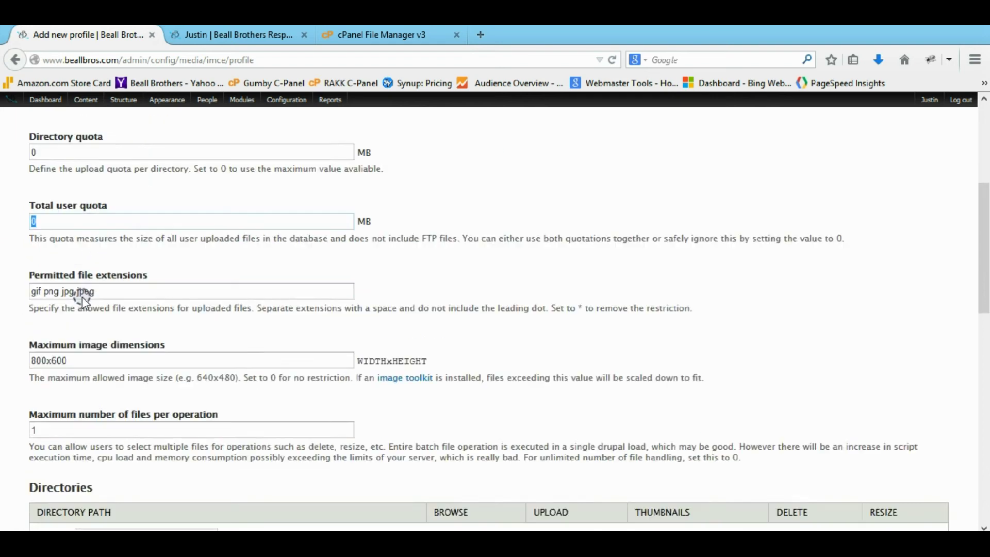
{"action": "left_click_drag", "start_coordinate": [122, 284], "coordinate": [4, 279]}
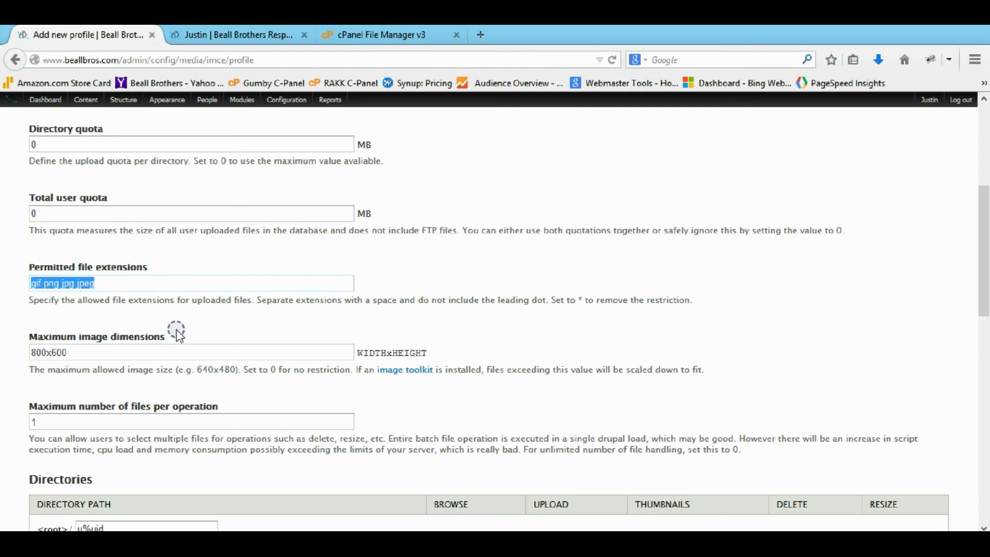
{"action": "left_click_drag", "start_coordinate": [163, 350], "coordinate": [8, 356]}
{"action": "scroll", "coordinate": [8, 356], "scroll_direction": "down", "scroll_amount": 6}
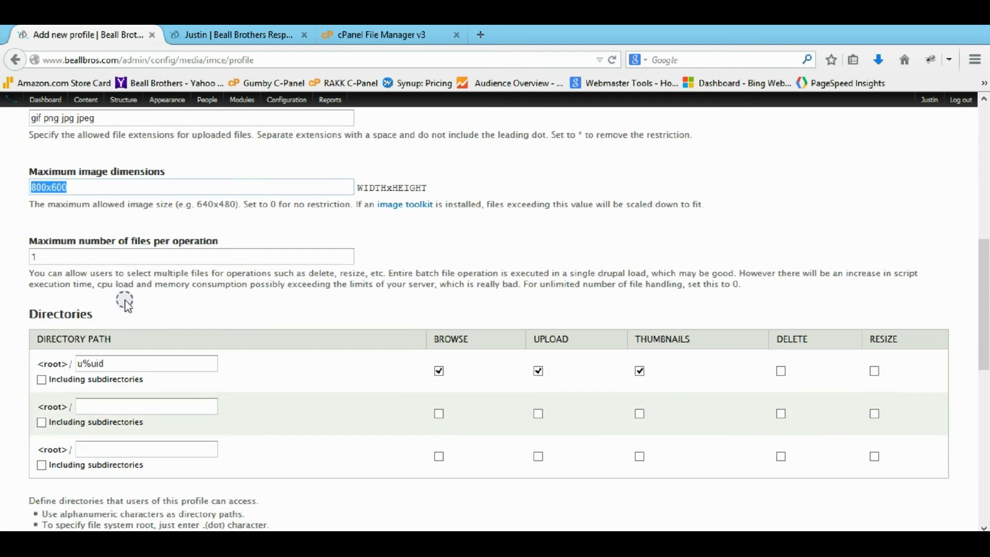
{"action": "double_click", "coordinate": [101, 258]}
{"action": "scroll", "coordinate": [254, 286], "scroll_direction": "down", "scroll_amount": 6}
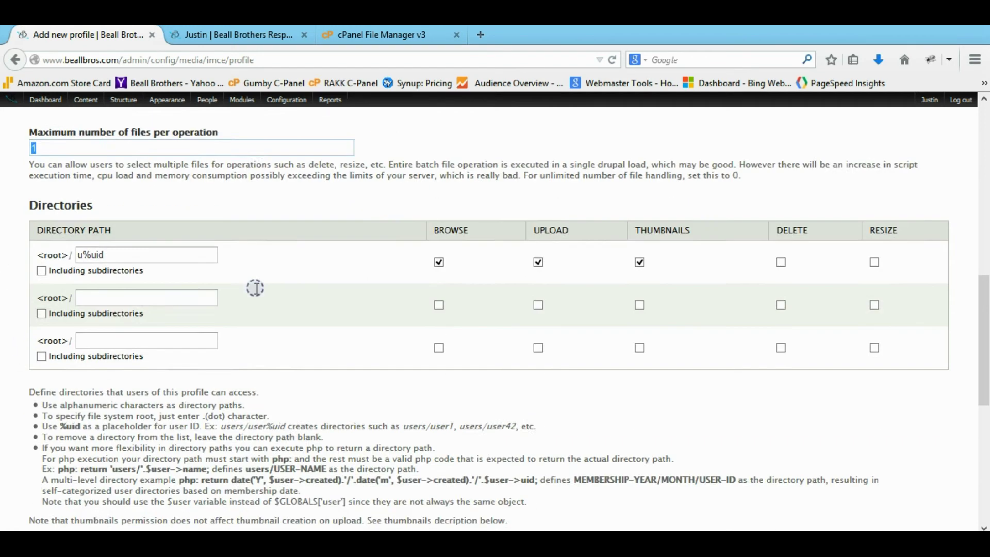
{"action": "scroll", "coordinate": [408, 260], "scroll_direction": "up", "scroll_amount": 3}
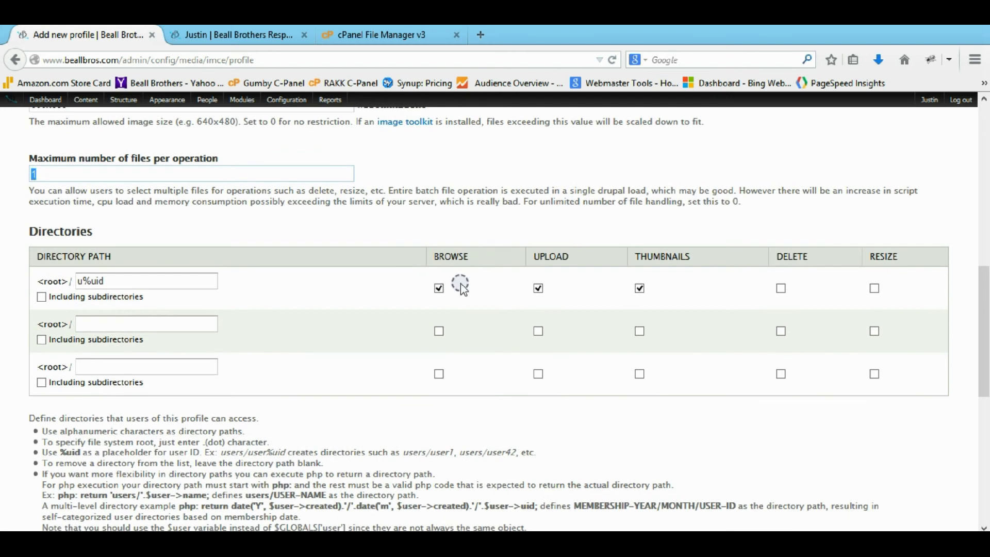
Untick thumbnails for the first directory and change its path from u%uid to Visitors.
{"action": "left_click", "coordinate": [641, 291]}
{"action": "left_click_drag", "start_coordinate": [784, 292], "coordinate": [880, 320]}
{"action": "left_click", "coordinate": [897, 304]}
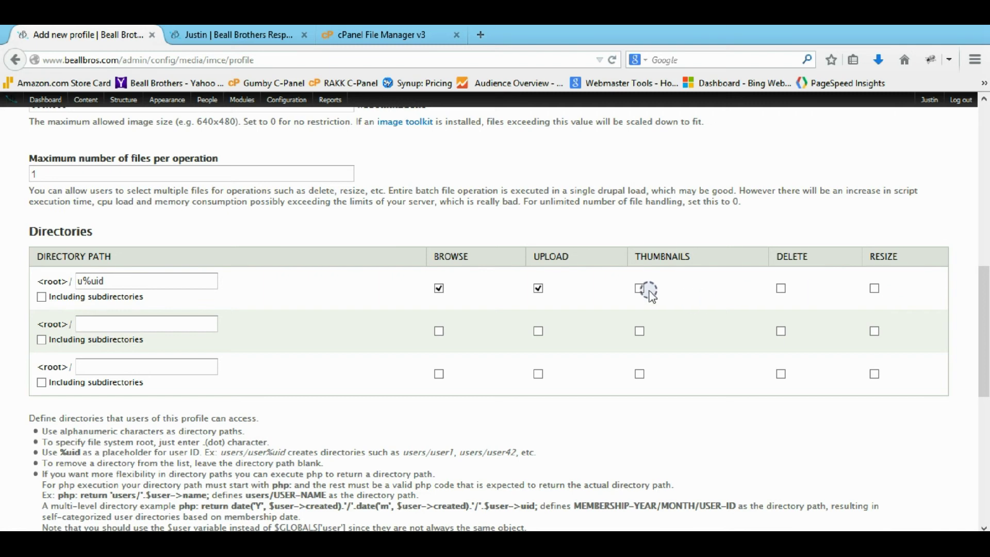
{"action": "left_click", "coordinate": [562, 288]}
{"action": "left_click_drag", "start_coordinate": [148, 283], "coordinate": [23, 293]}
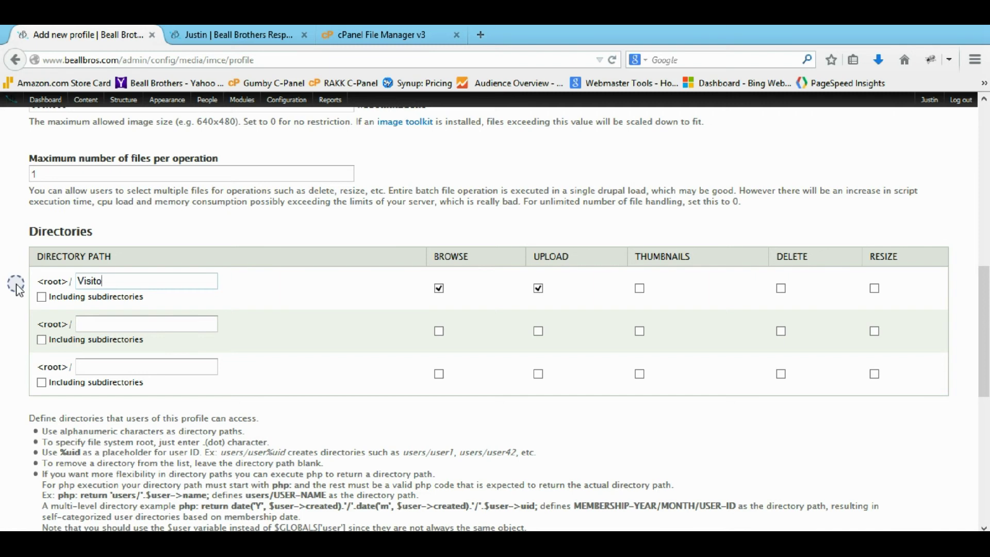
{"action": "left_click", "coordinate": [199, 273]}
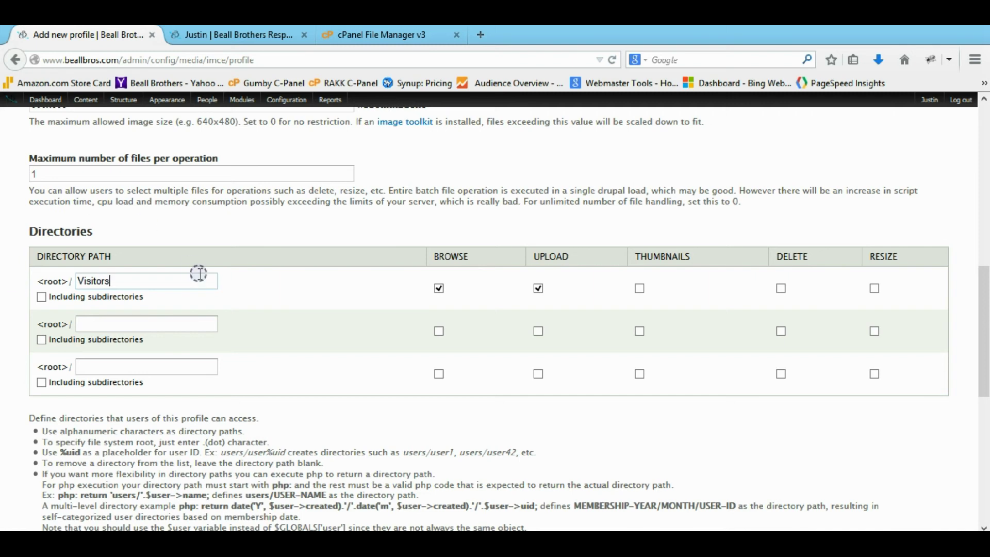
{"action": "scroll", "coordinate": [10, 278], "scroll_direction": "down", "scroll_amount": 8}
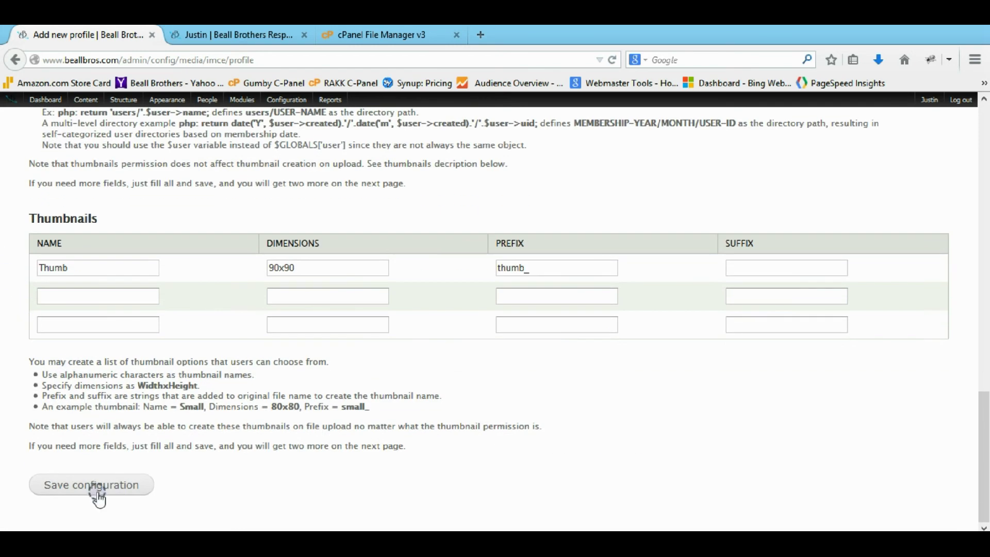
Save the Visitors profile and return to the IMCE settings overview.
{"action": "left_click", "coordinate": [96, 495]}
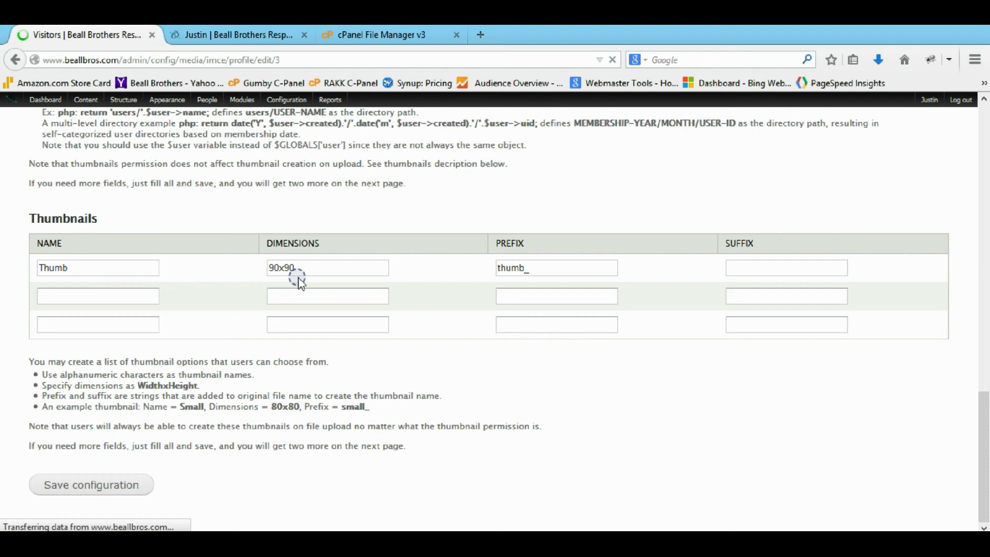
{"action": "left_click", "coordinate": [217, 129]}
{"action": "scroll", "coordinate": [275, 281], "scroll_direction": "down", "scroll_amount": 3}
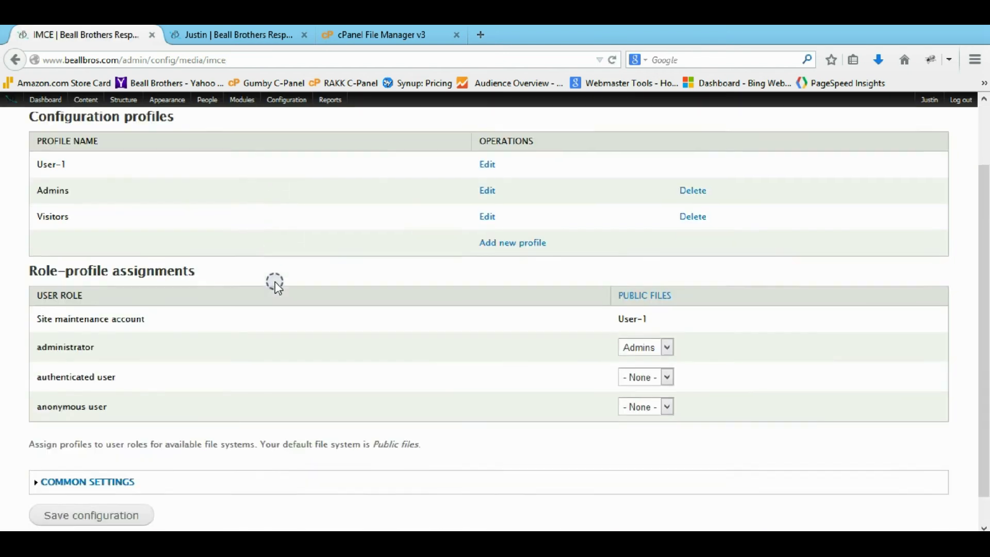
Assign the Visitors profile to anonymous and authenticated users, save, and log out.
{"action": "left_click", "coordinate": [644, 397]}
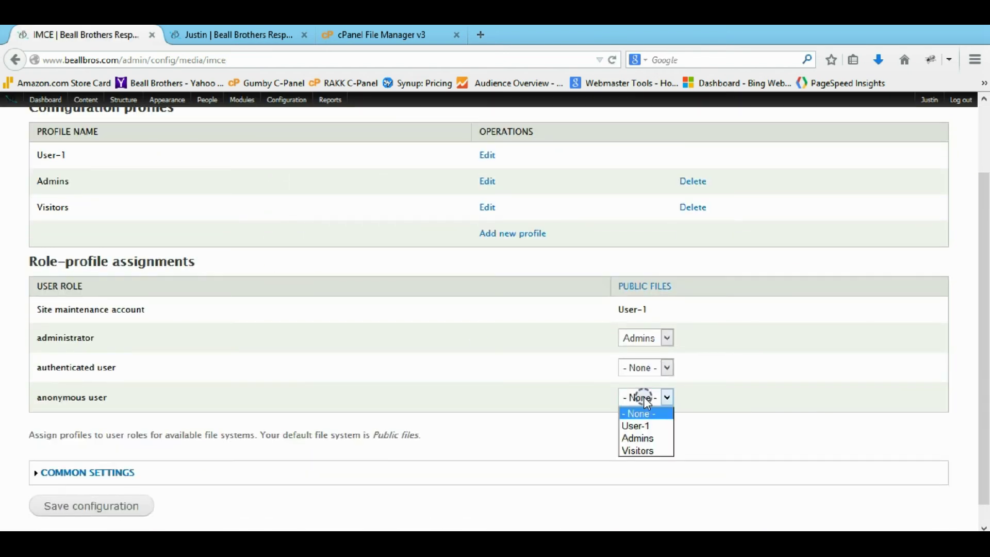
{"action": "left_click", "coordinate": [639, 450]}
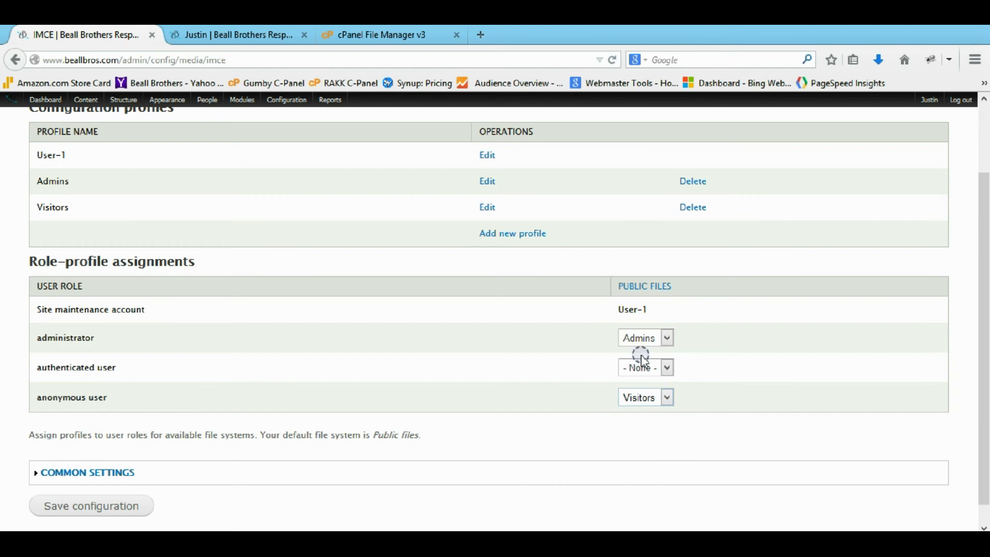
{"action": "left_click", "coordinate": [642, 367]}
{"action": "left_click", "coordinate": [640, 420]}
{"action": "scroll", "coordinate": [105, 361], "scroll_direction": "down", "scroll_amount": 1}
{"action": "left_click", "coordinate": [127, 483]}
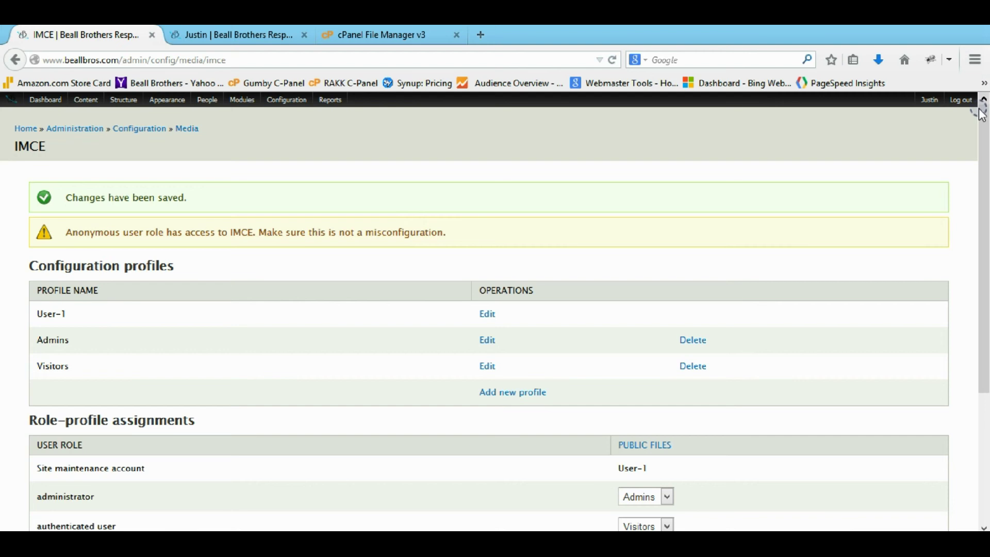
{"action": "left_click", "coordinate": [961, 101]}
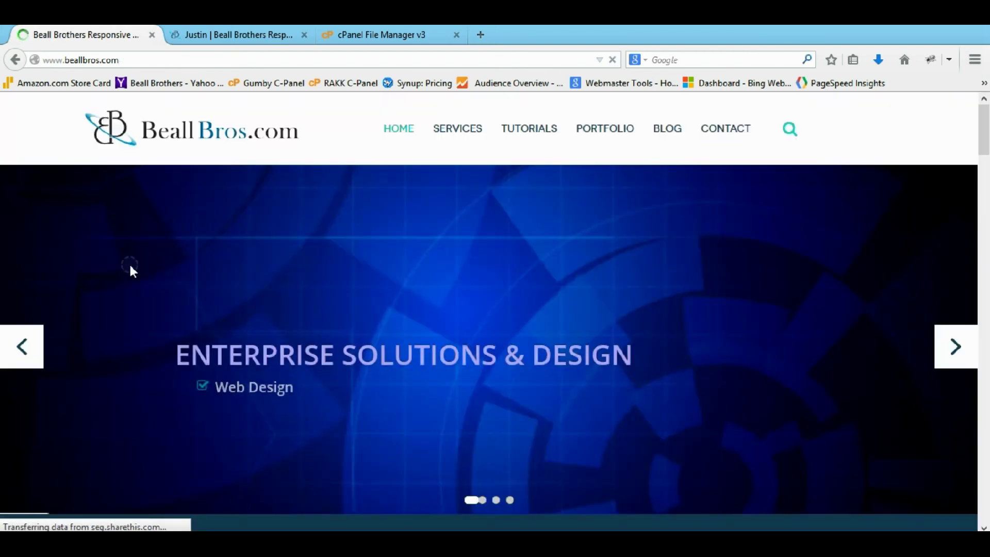
As a logged-out visitor, open Blog > Web Development > Client-Side Web Project - Pt 1.
{"action": "scroll", "coordinate": [599, 347], "scroll_direction": "down", "scroll_amount": 3}
{"action": "scroll", "coordinate": [598, 342], "scroll_direction": "down", "scroll_amount": 10}
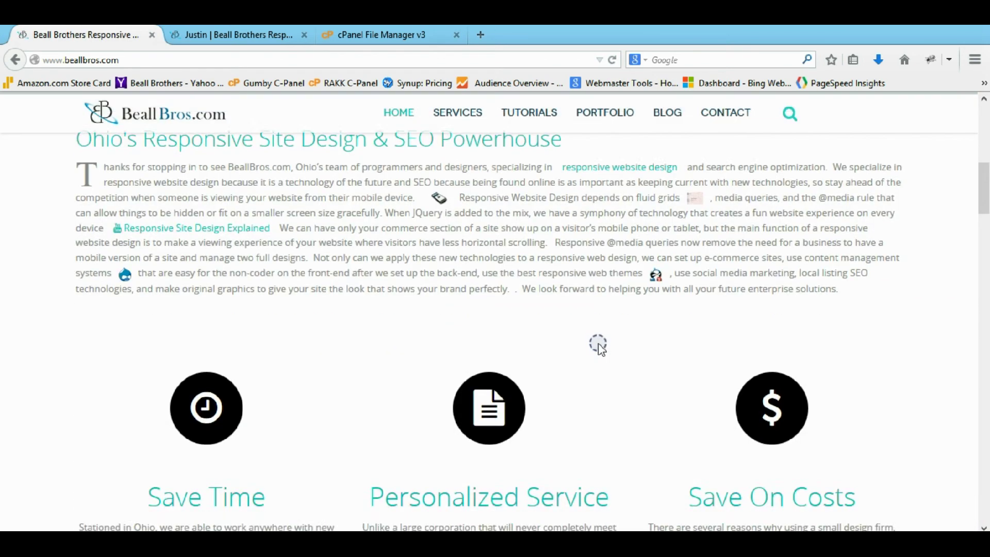
{"action": "scroll", "coordinate": [598, 342], "scroll_direction": "up", "scroll_amount": 12}
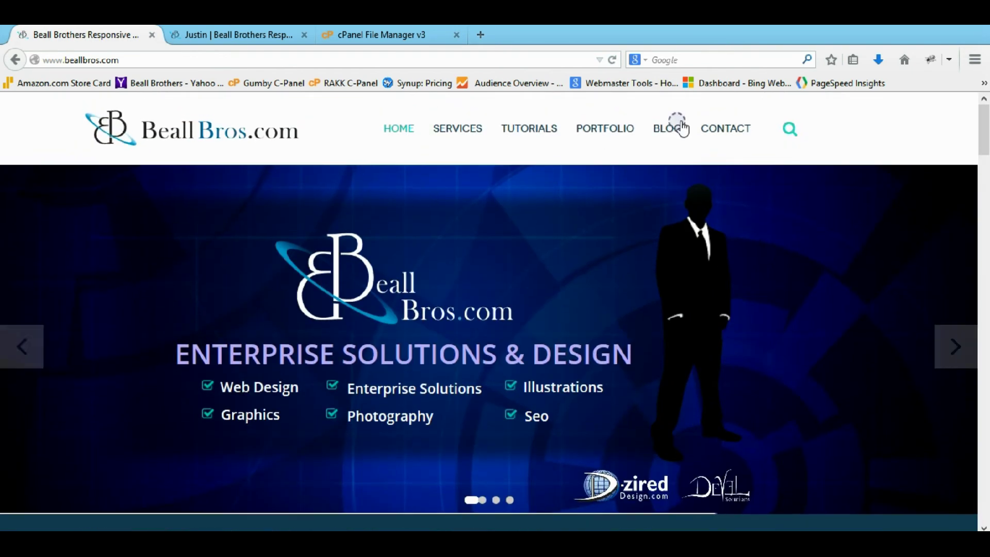
{"action": "mouse_move", "coordinate": [671, 126]}
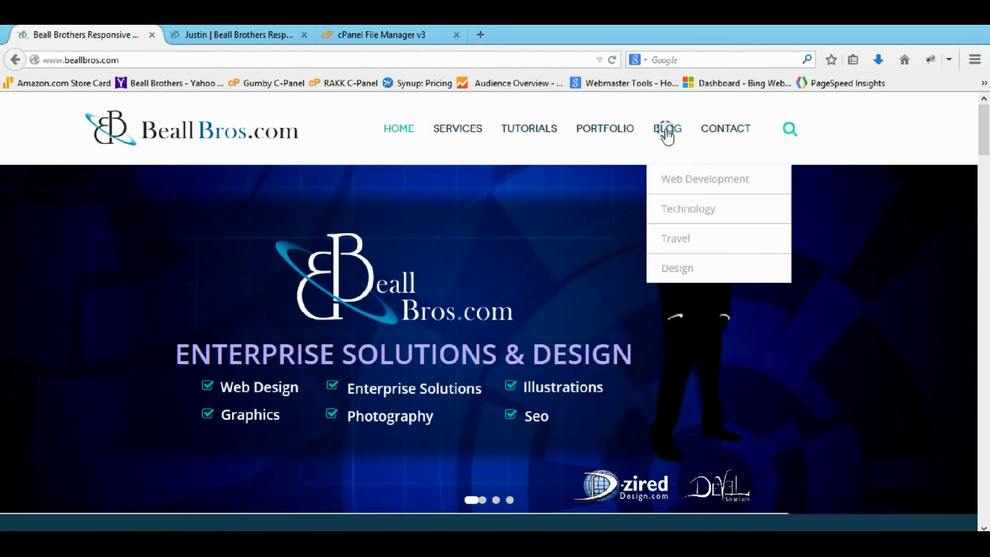
{"action": "left_click", "coordinate": [673, 176]}
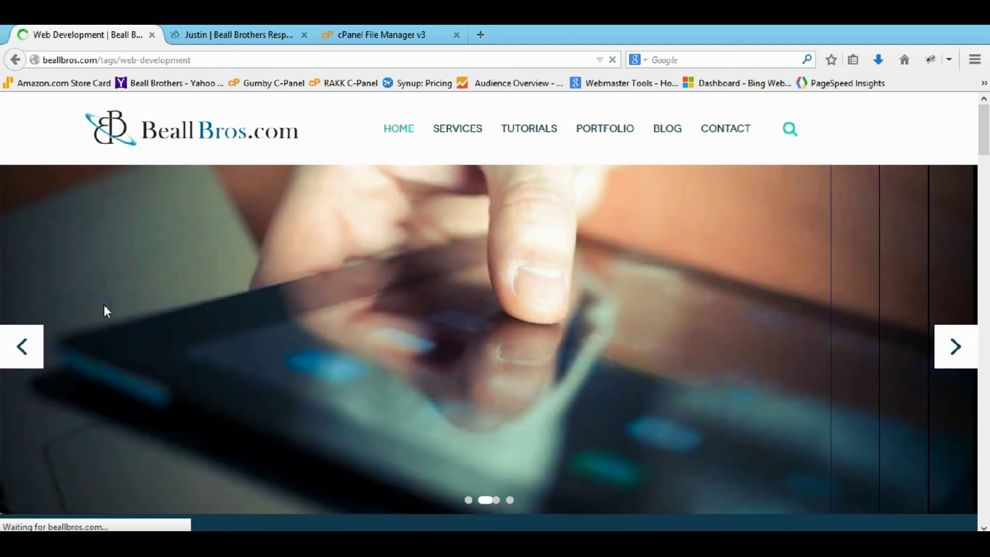
{"action": "scroll", "coordinate": [261, 98], "scroll_direction": "down", "scroll_amount": 3}
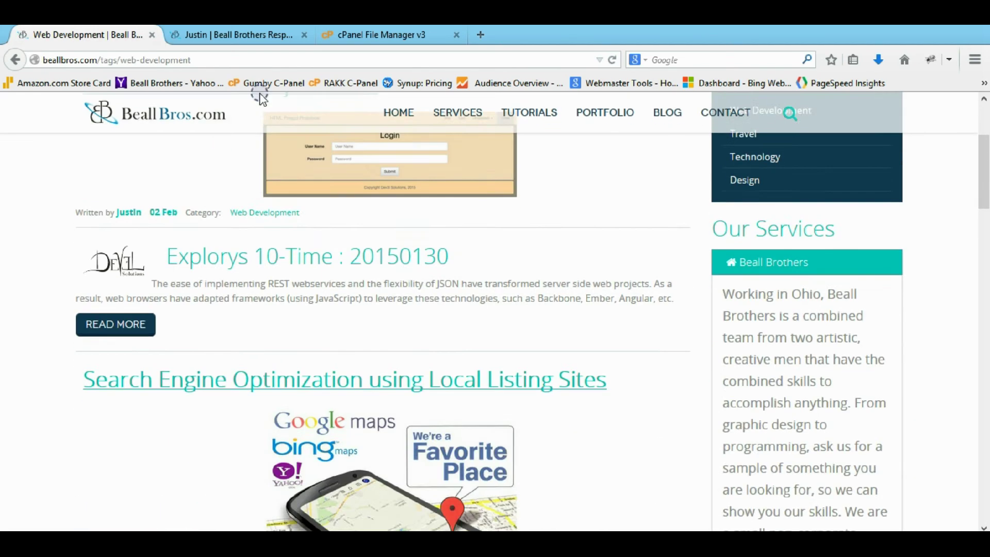
{"action": "scroll", "coordinate": [192, 206], "scroll_direction": "up", "scroll_amount": 5}
{"action": "left_click", "coordinate": [244, 277]}
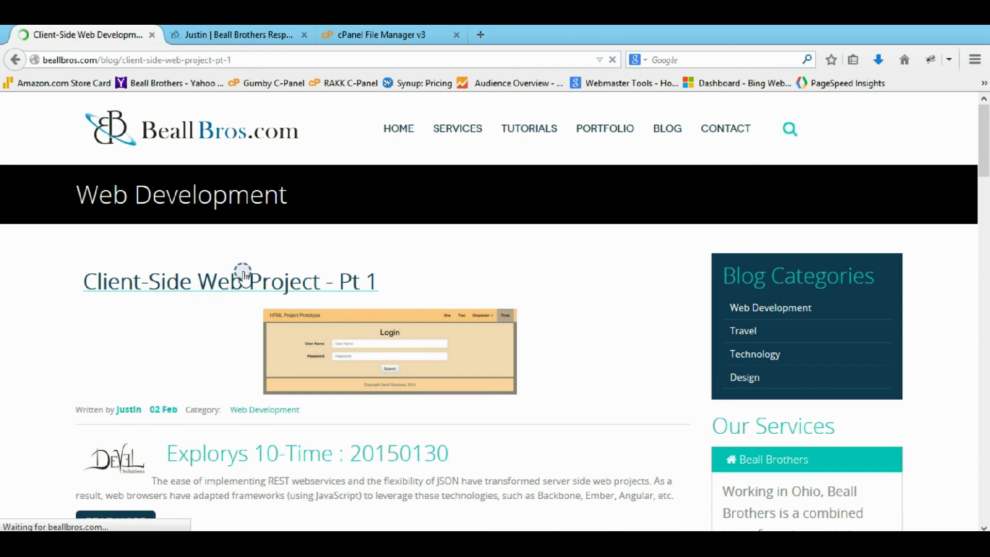
Check the post's comment area, then start editing the page address.
{"action": "scroll", "coordinate": [242, 275], "scroll_direction": "down", "scroll_amount": 10}
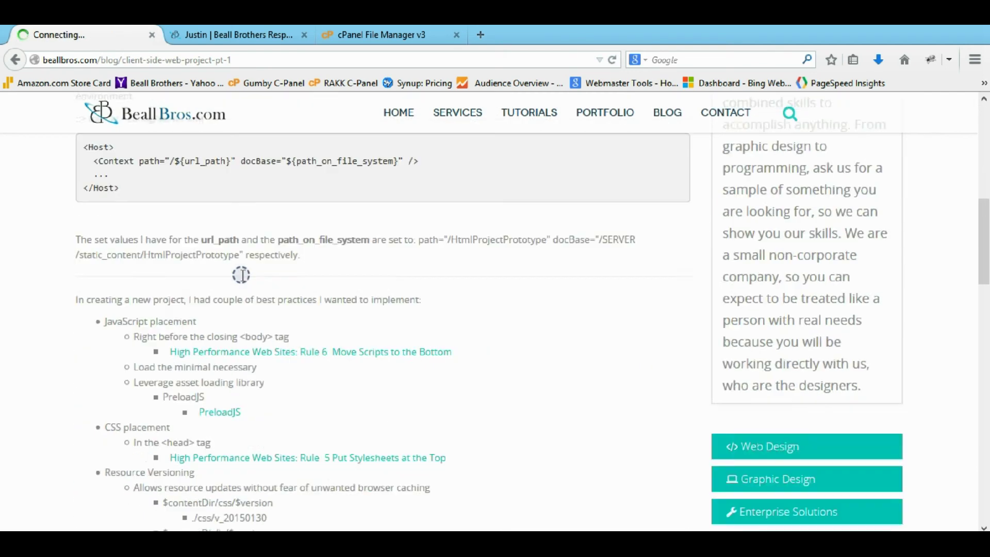
{"action": "scroll", "coordinate": [242, 275], "scroll_direction": "down", "scroll_amount": 18}
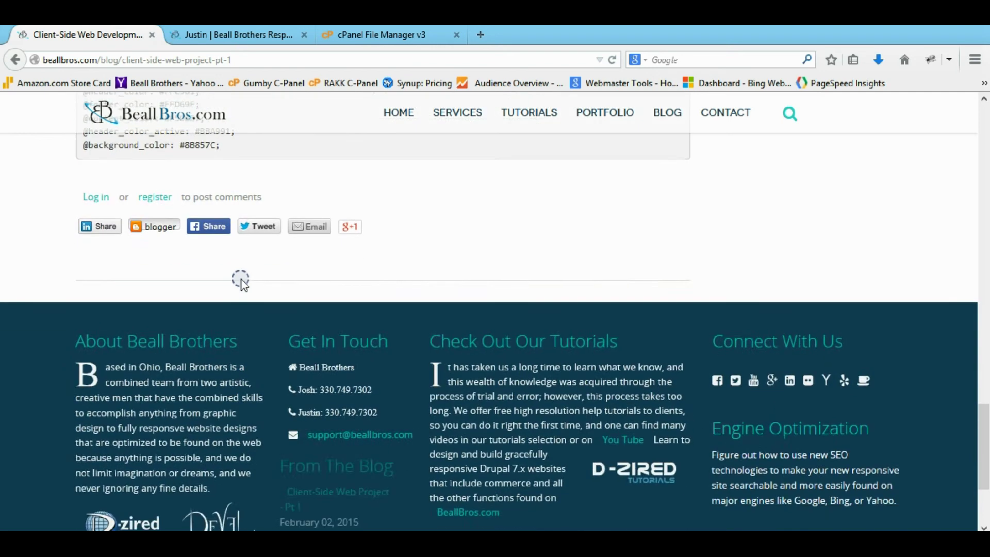
{"action": "scroll", "coordinate": [240, 282], "scroll_direction": "up", "scroll_amount": 4}
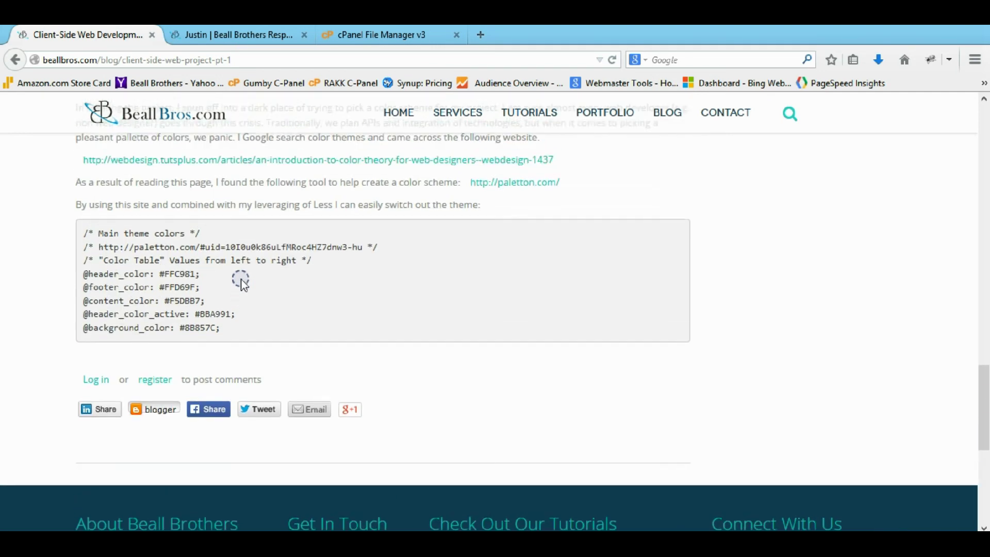
{"action": "scroll", "coordinate": [241, 283], "scroll_direction": "up", "scroll_amount": 2}
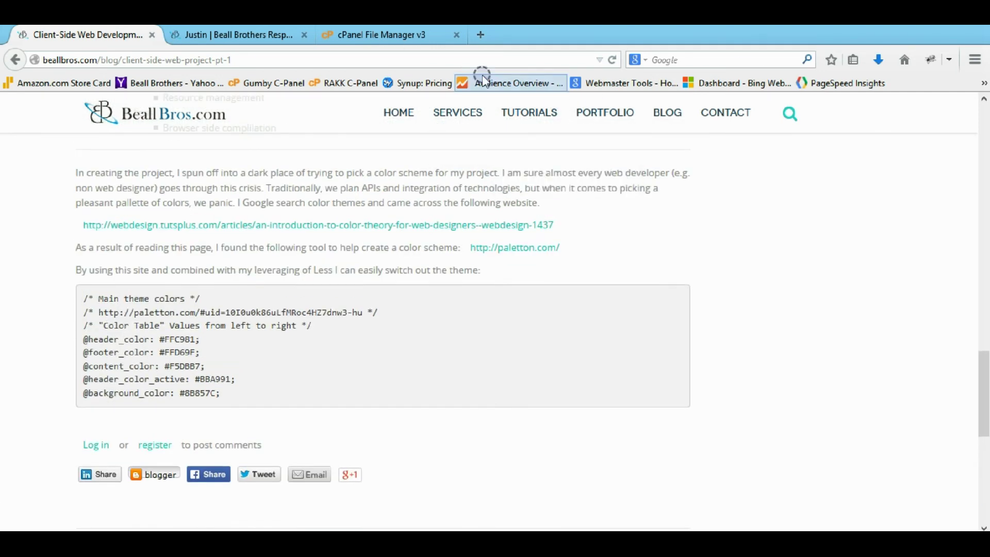
{"action": "left_click", "coordinate": [460, 57]}
{"action": "key", "text": "End"}
{"action": "key", "text": "shift+Left"}
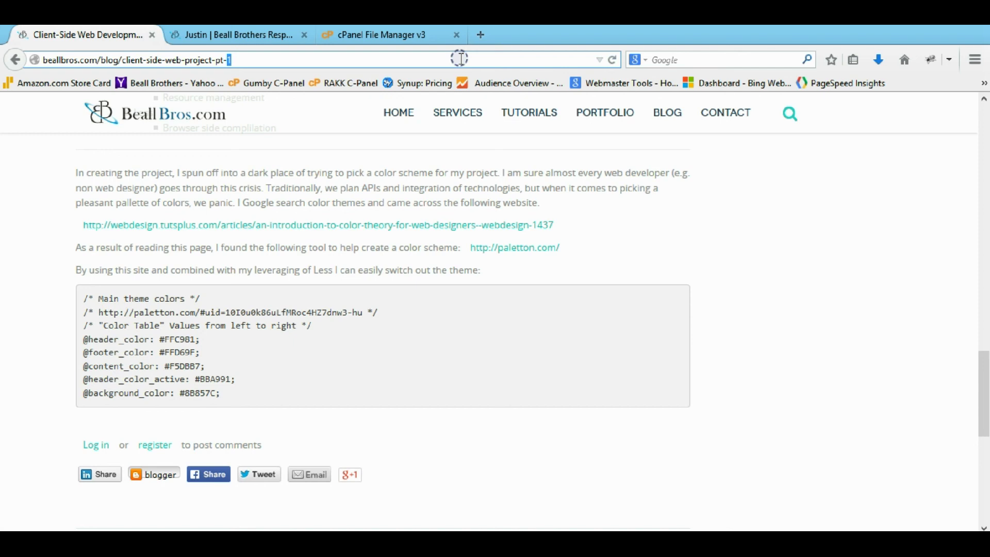
Go back to the admin site, open role permissions and search for 'comments'.
{"action": "key", "text": "alt+Left"}
{"action": "mouse_move", "coordinate": [205, 105]}
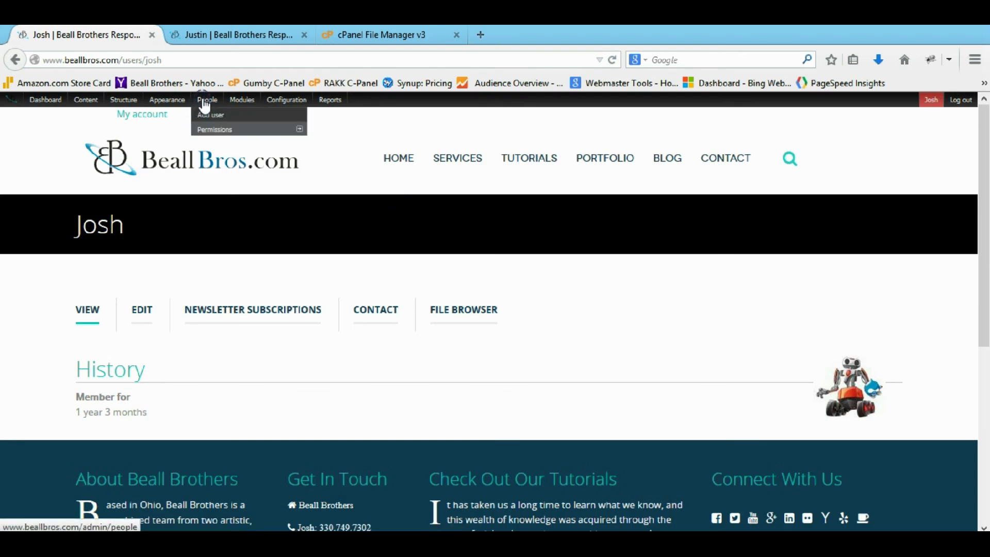
{"action": "left_click", "coordinate": [214, 129]}
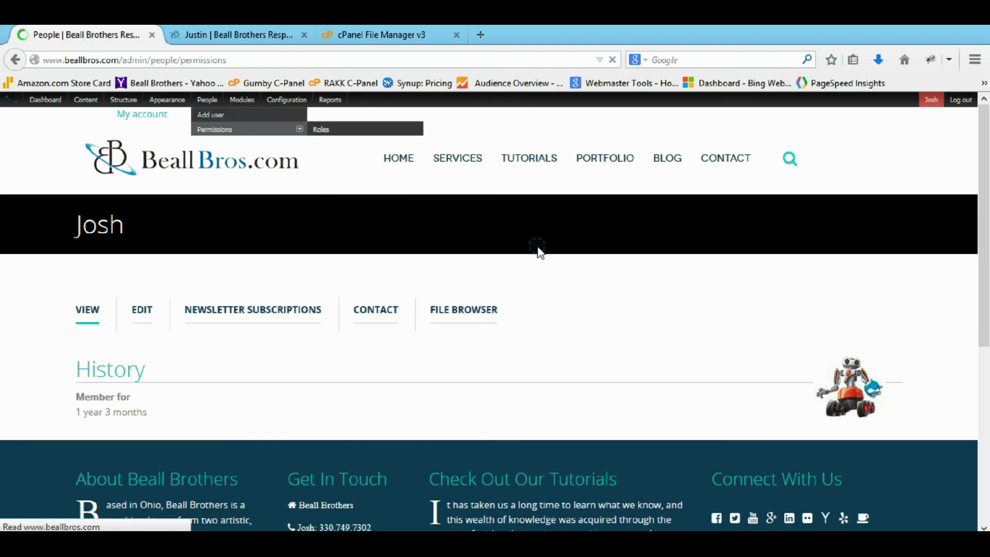
{"action": "key", "text": "ctrl+f"}
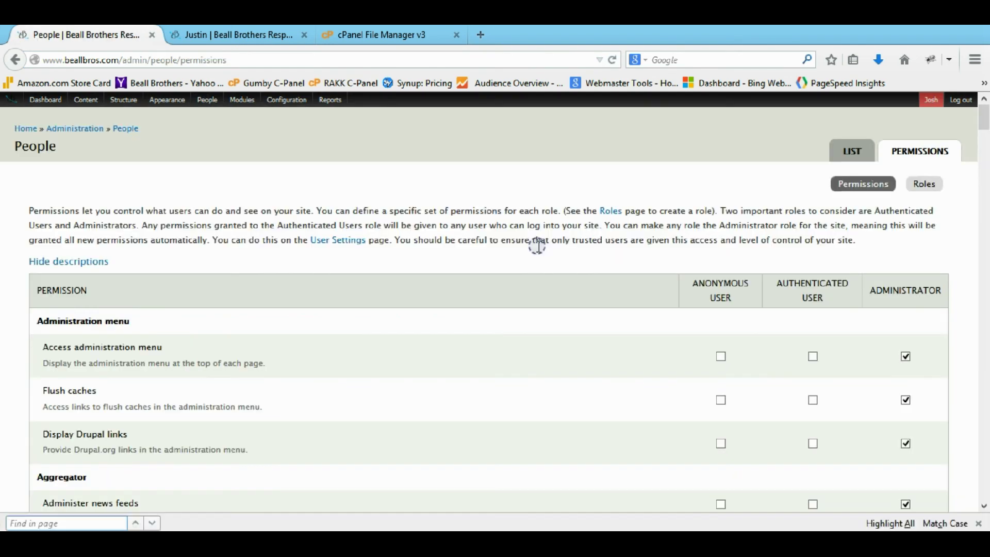
{"action": "type", "text": "comm"}
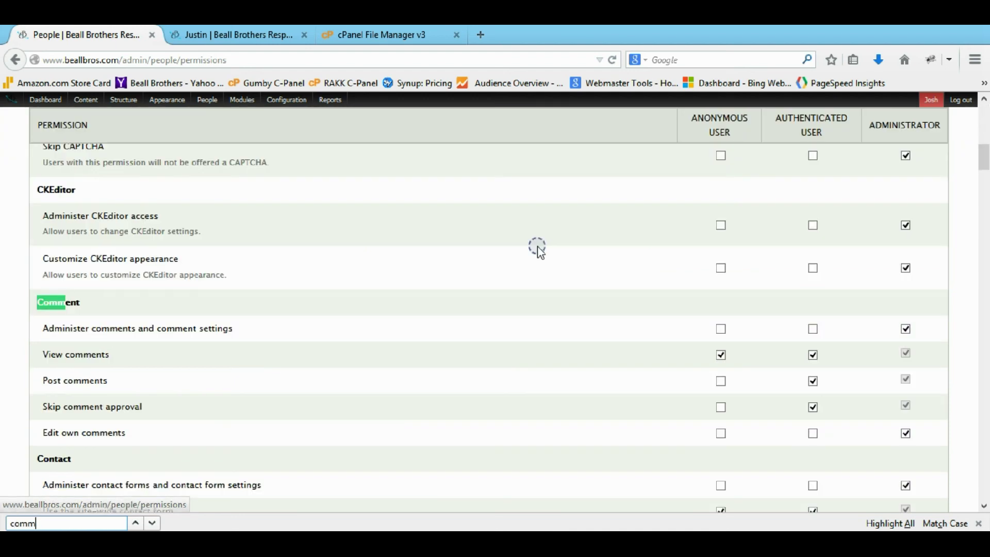
{"action": "type", "text": "ents"}
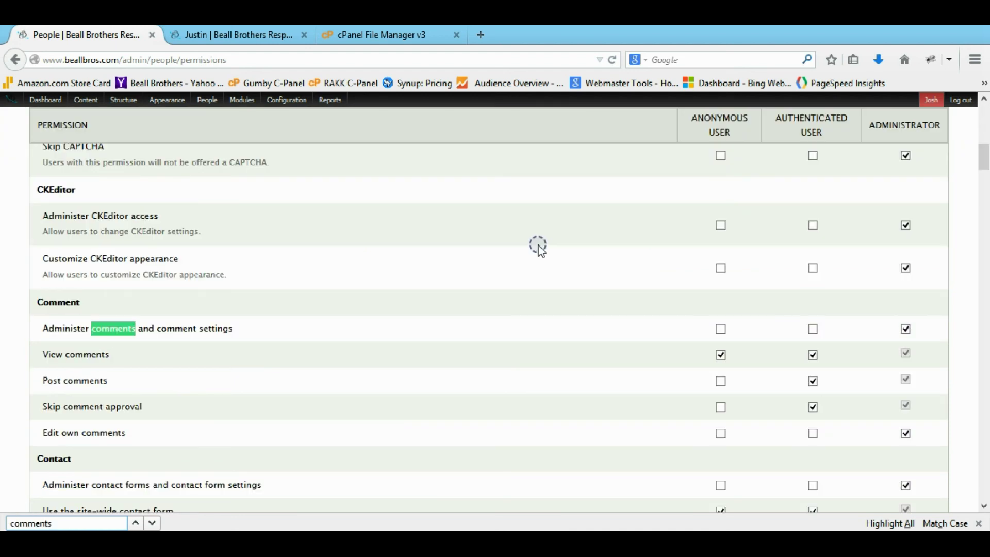
Allow anonymous comment posting, require approval but allow own-comment editing for authenticated users; save.
{"action": "left_click", "coordinate": [725, 386]}
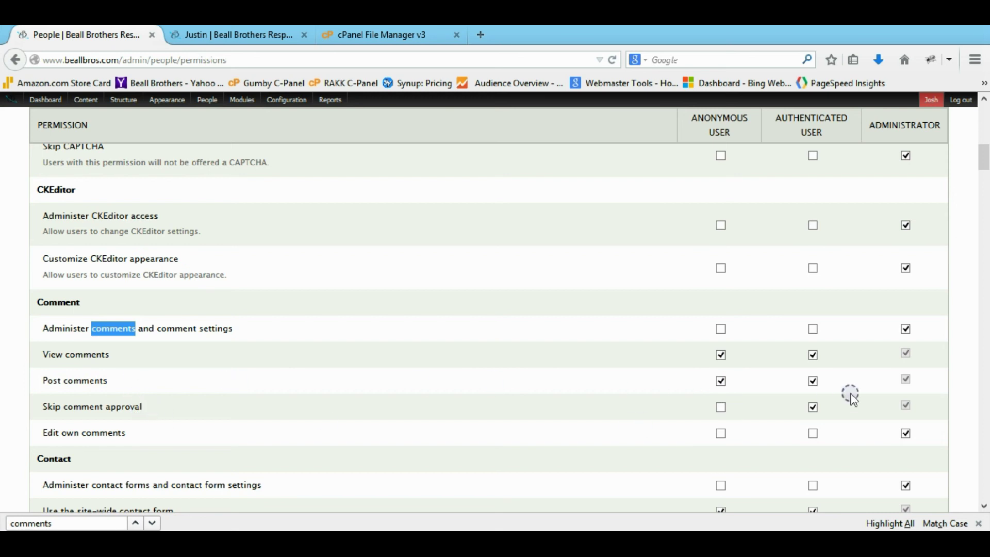
{"action": "left_click", "coordinate": [813, 408]}
{"action": "left_click", "coordinate": [813, 433]}
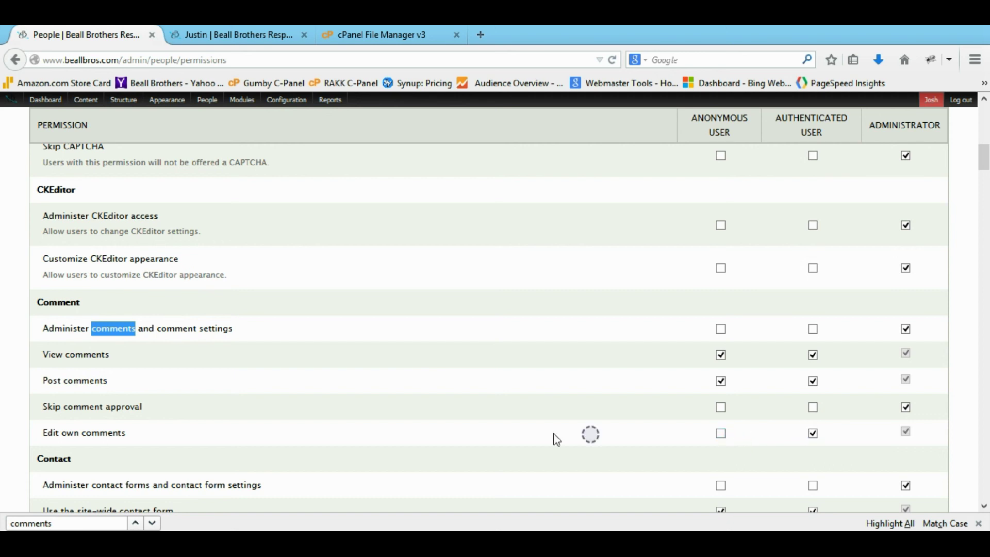
{"action": "scroll", "coordinate": [360, 324], "scroll_direction": "down", "scroll_amount": 20}
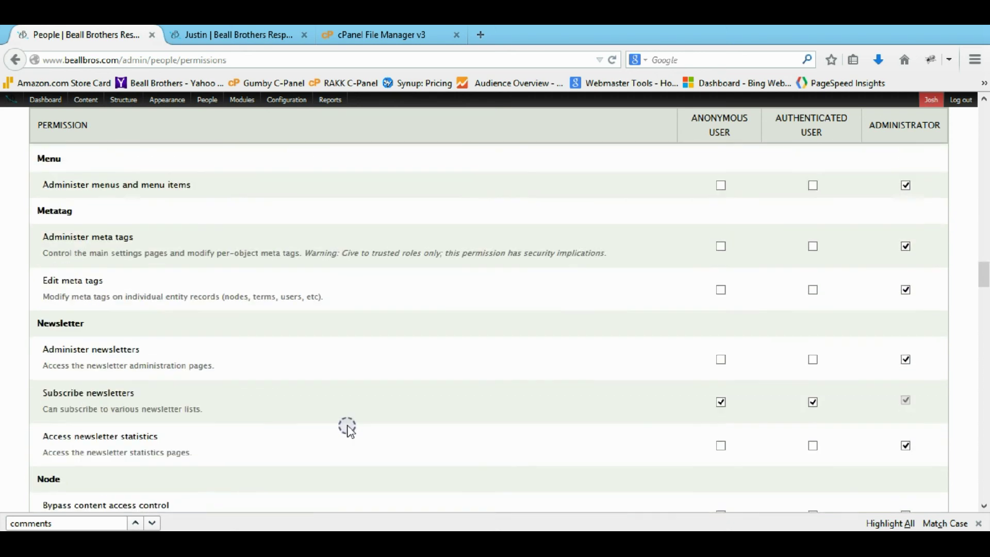
{"action": "scroll", "coordinate": [180, 447], "scroll_direction": "down", "scroll_amount": 15}
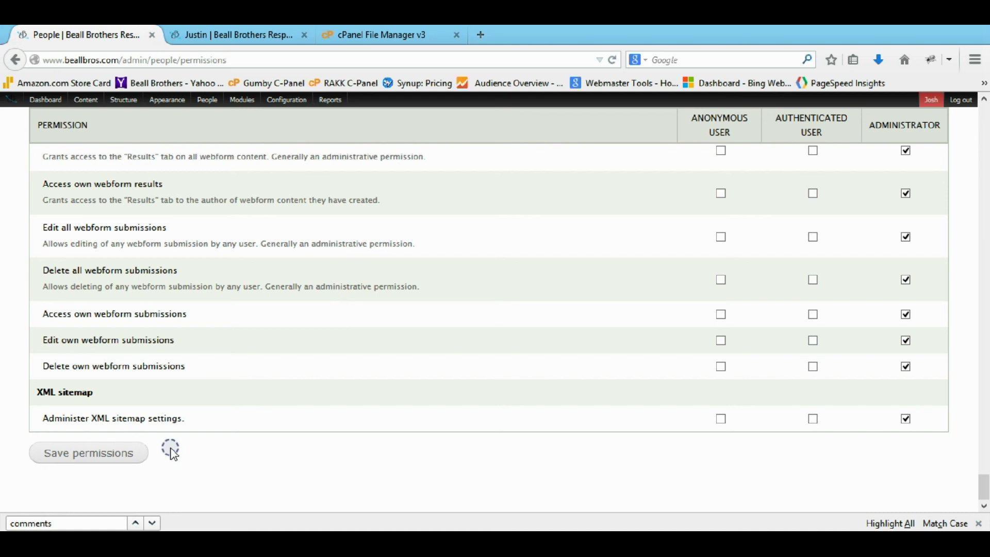
{"action": "left_click", "coordinate": [135, 452]}
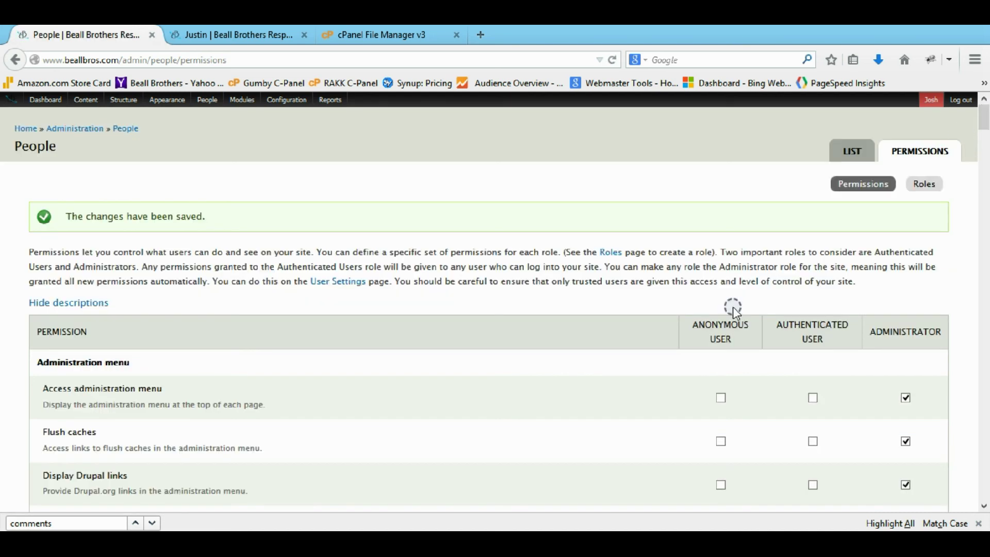
Search permissions for 'full' to confirm both roles have Full HTML, then log out.
{"action": "key", "text": "ctrl+f"}
{"action": "type", "text": "full"}
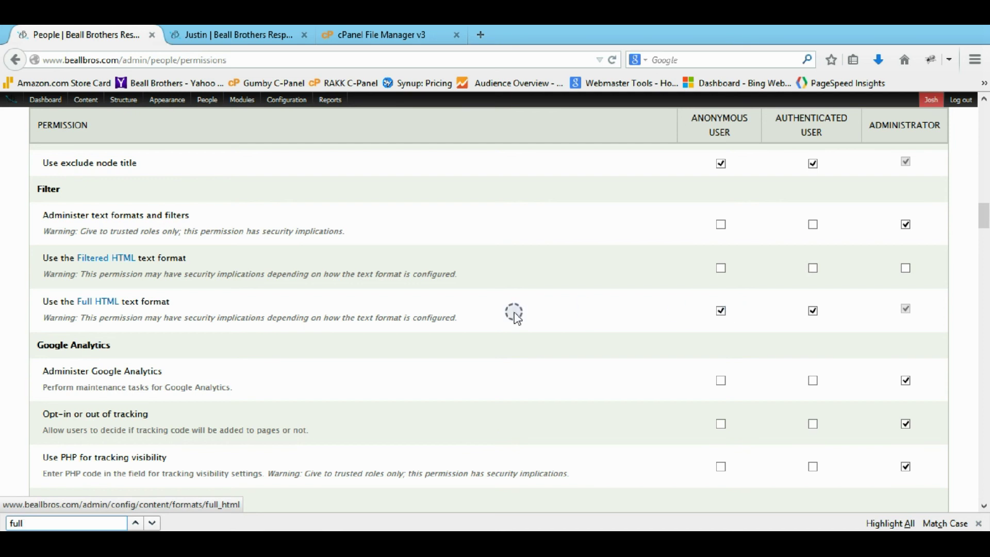
{"action": "left_click_drag", "start_coordinate": [495, 316], "coordinate": [43, 317]}
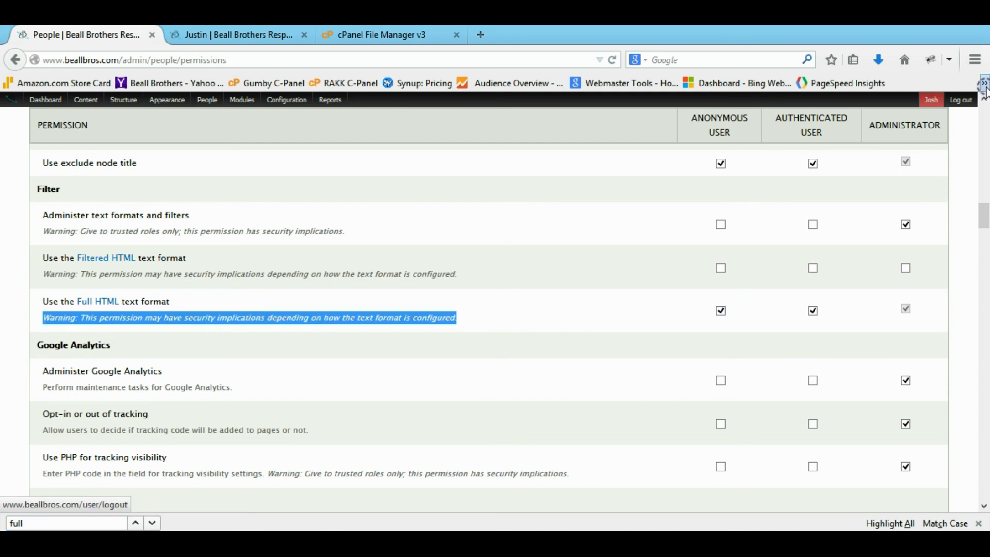
{"action": "left_click", "coordinate": [965, 106]}
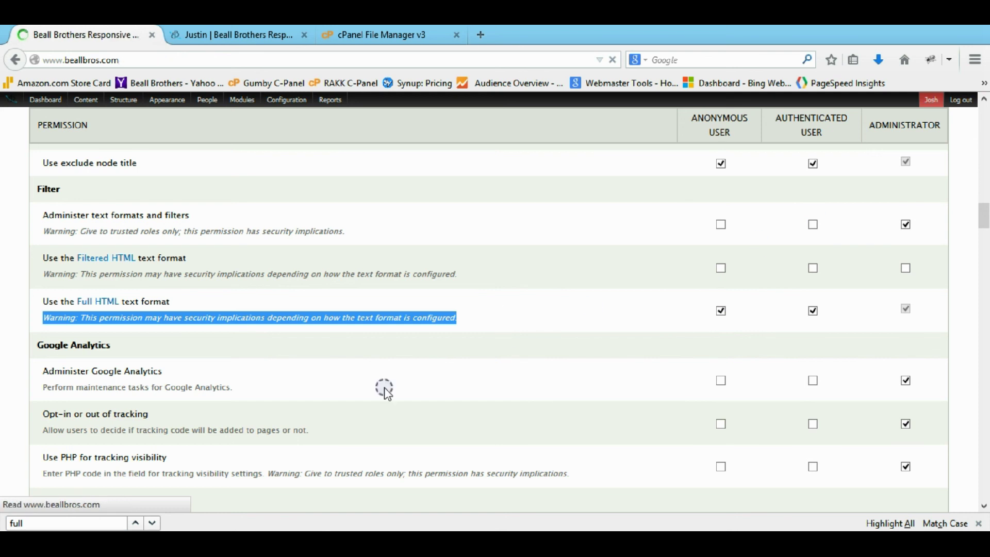
Logged out, open Client-Side Web Project - Pt 1 under Blog > Web Development and scroll to its Full HTML comment editor.
{"action": "left_click", "coordinate": [977, 523]}
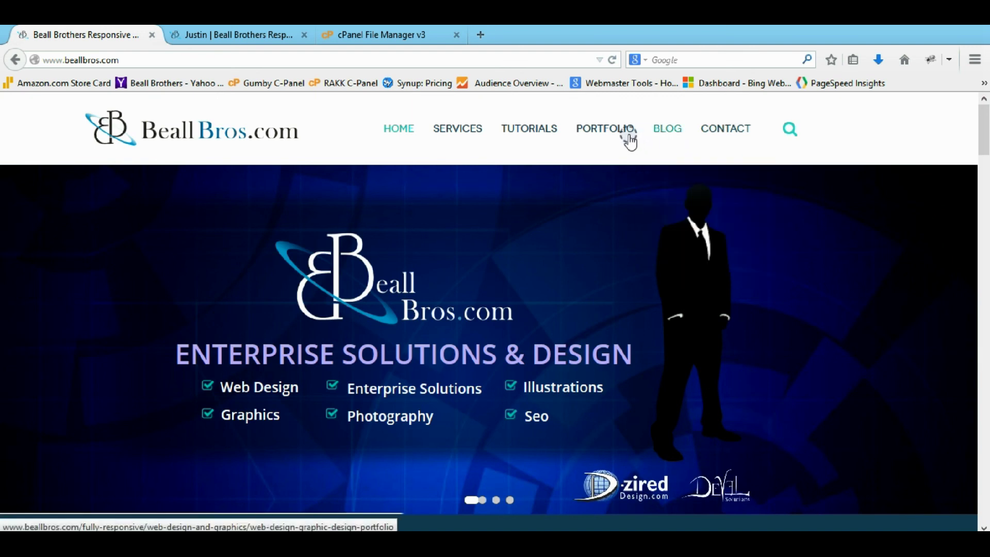
{"action": "scroll", "coordinate": [639, 165], "scroll_direction": "down", "scroll_amount": 8}
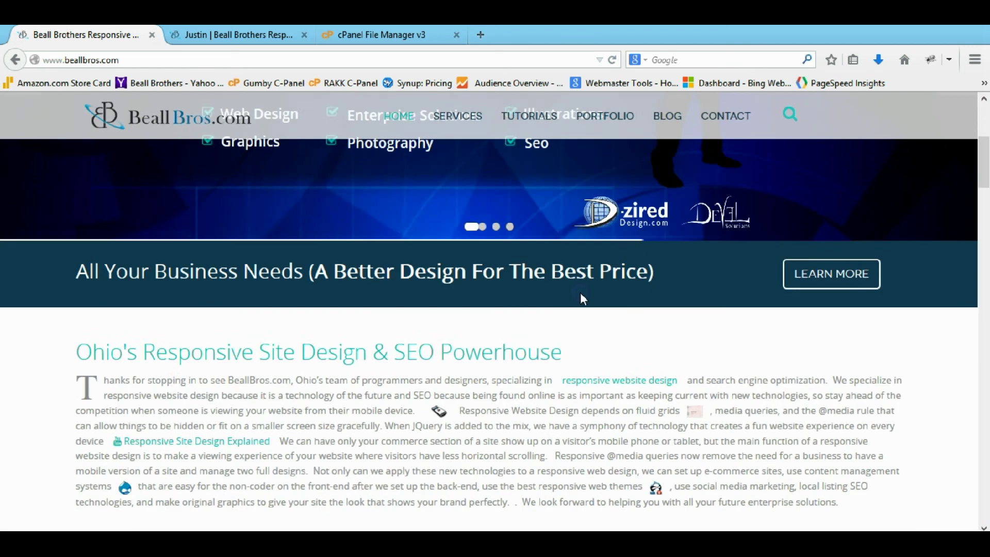
{"action": "scroll", "coordinate": [564, 303], "scroll_direction": "up", "scroll_amount": 6}
{"action": "mouse_move", "coordinate": [651, 123]}
{"action": "left_click", "coordinate": [672, 156]}
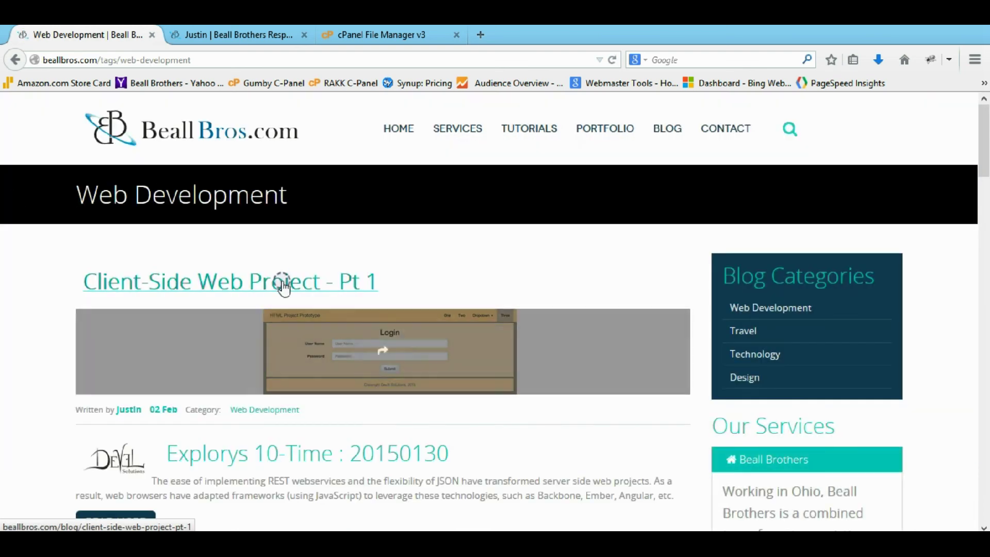
{"action": "left_click", "coordinate": [284, 285]}
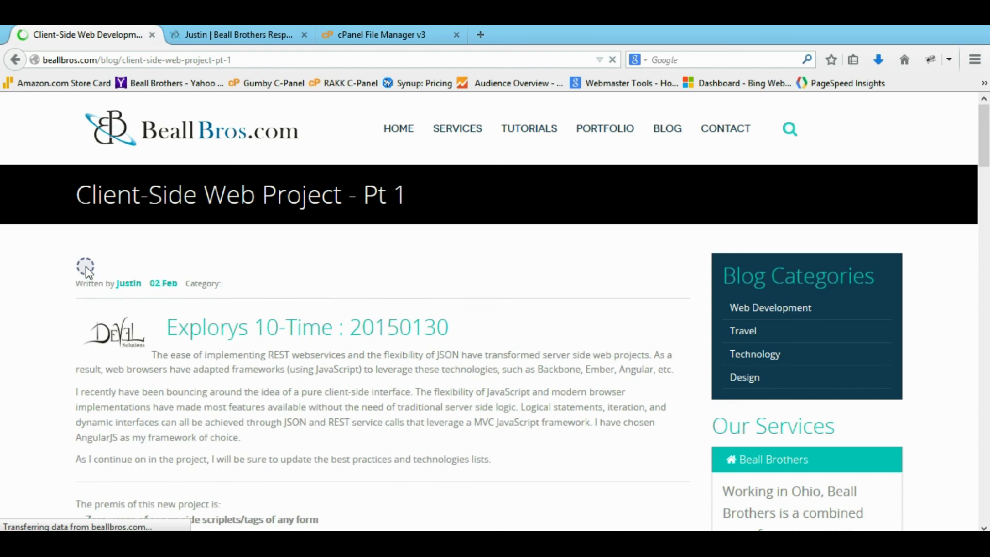
{"action": "scroll", "coordinate": [86, 270], "scroll_direction": "down", "scroll_amount": 15}
{"action": "scroll", "coordinate": [86, 271], "scroll_direction": "down", "scroll_amount": 15}
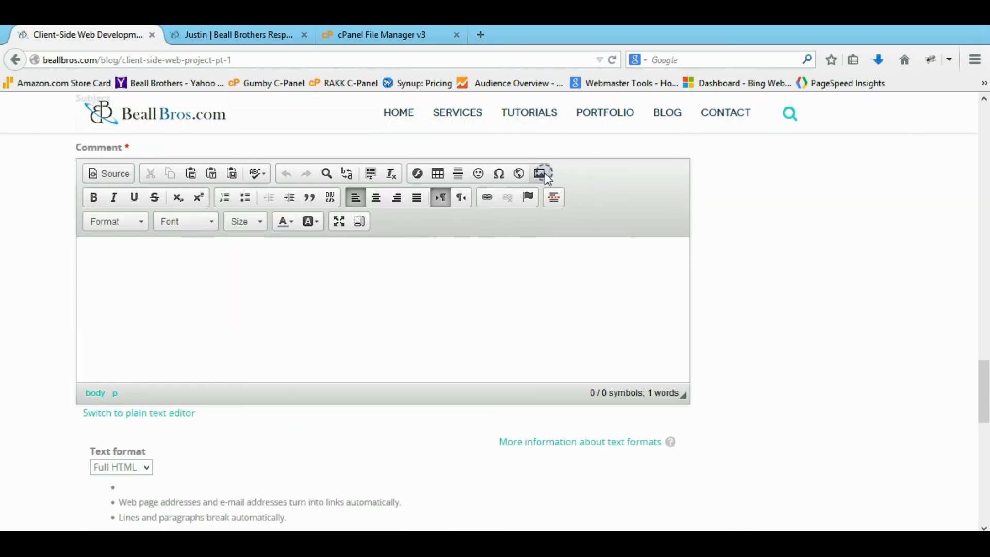
{"action": "left_click", "coordinate": [539, 173]}
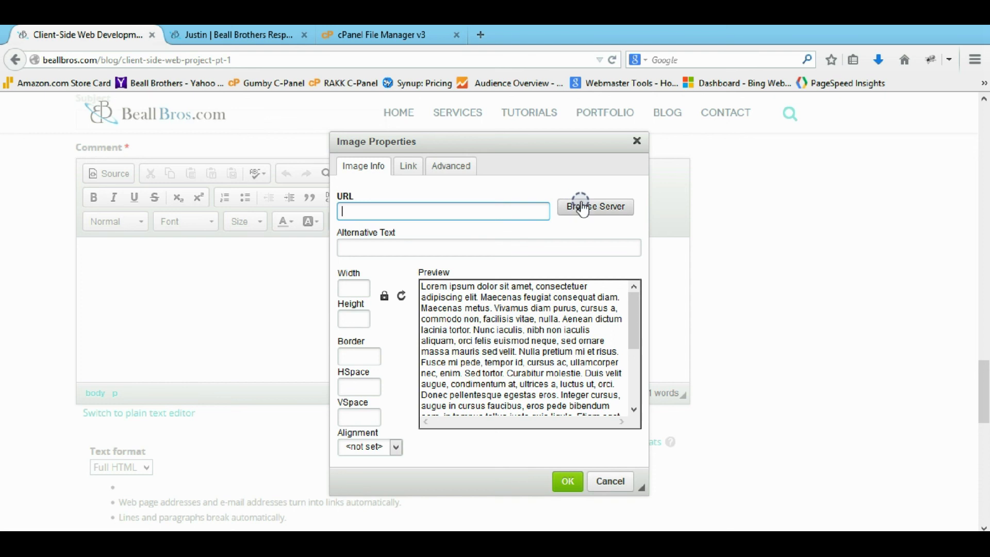
{"action": "left_click", "coordinate": [584, 208]}
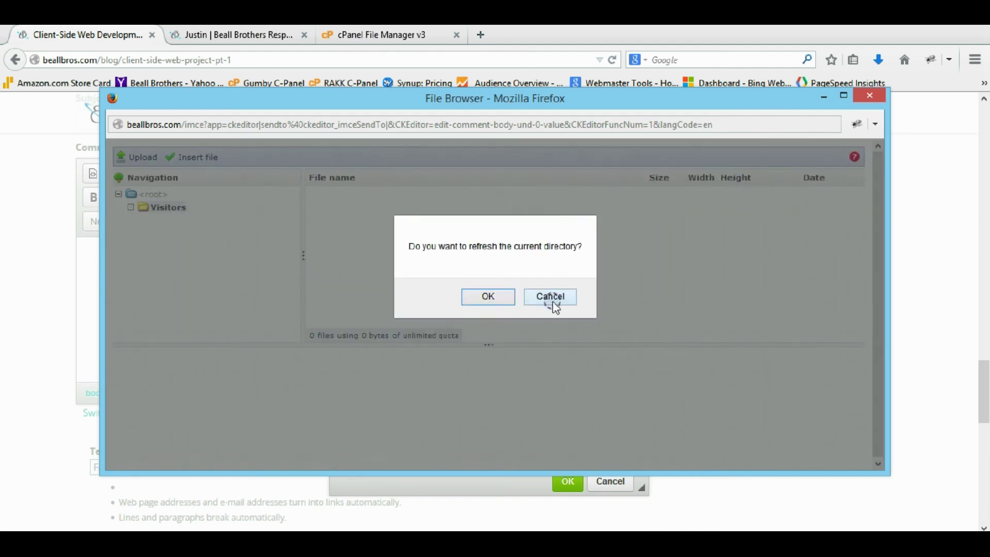
{"action": "left_click", "coordinate": [549, 295]}
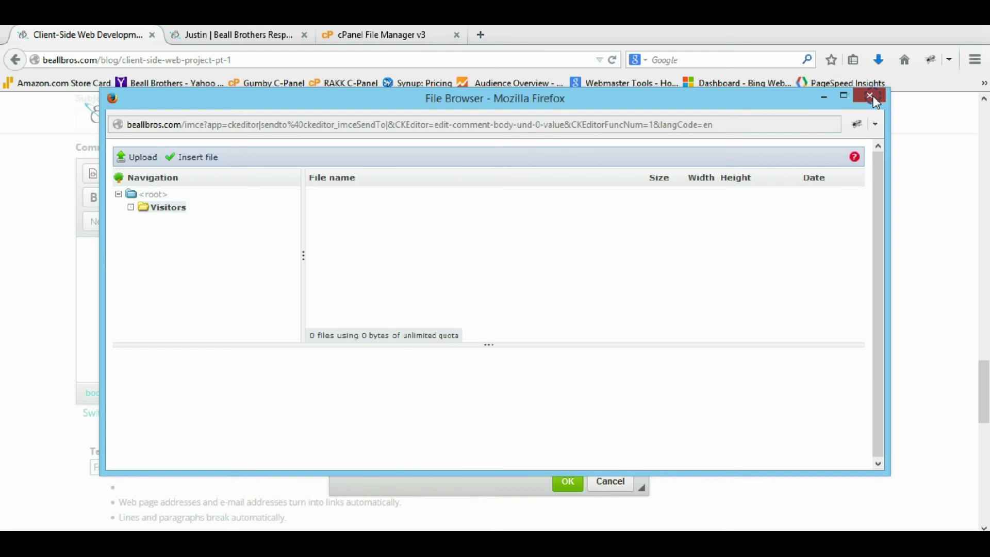
{"action": "left_click", "coordinate": [871, 97]}
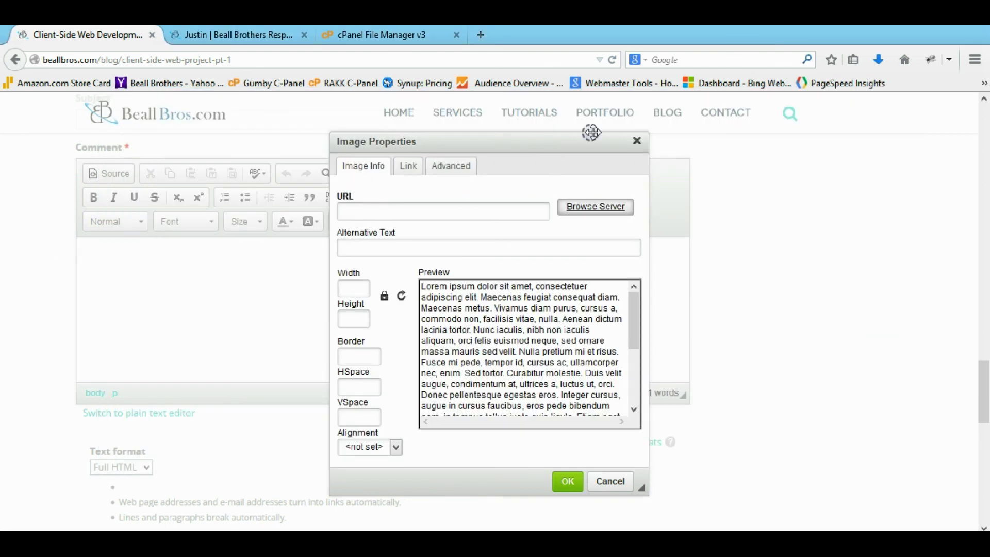
{"action": "left_click", "coordinate": [636, 141]}
{"action": "scroll", "coordinate": [723, 188], "scroll_direction": "down", "scroll_amount": 6}
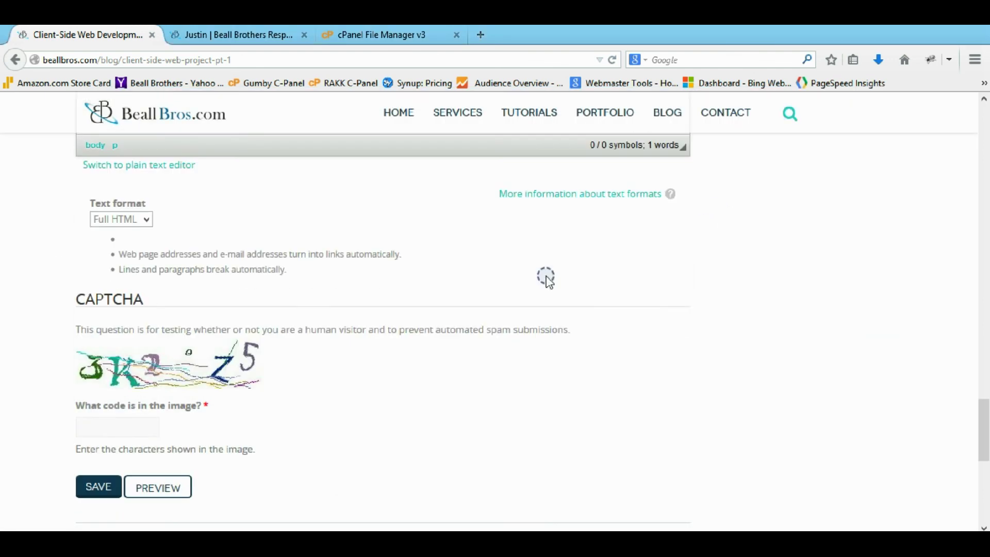
{"action": "scroll", "coordinate": [93, 327], "scroll_direction": "up", "scroll_amount": 15}
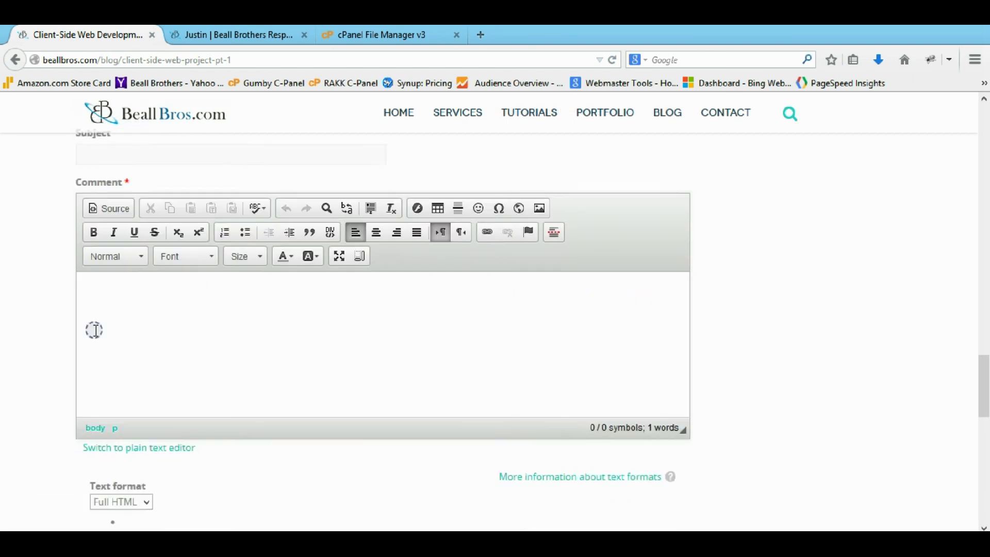
{"action": "scroll", "coordinate": [26, 329], "scroll_direction": "up", "scroll_amount": 10}
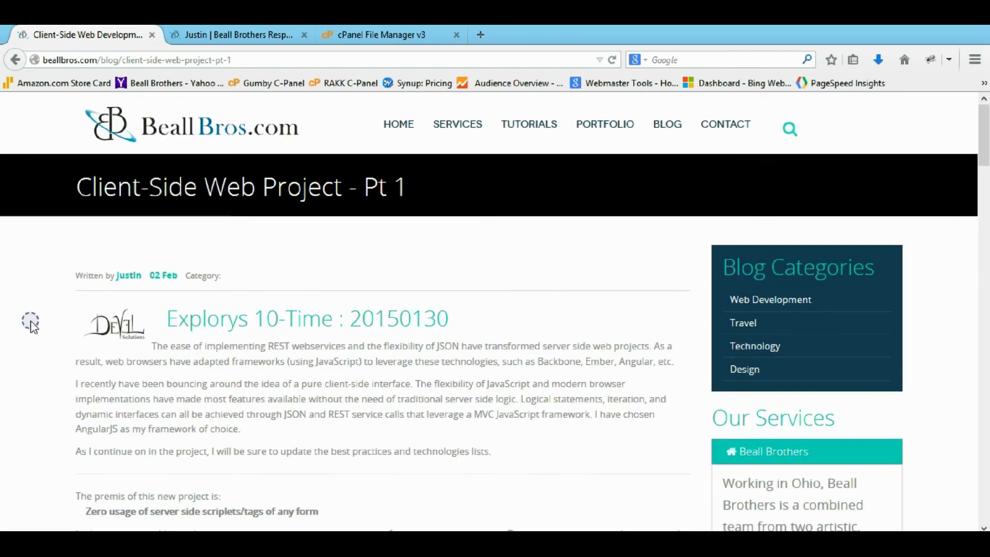